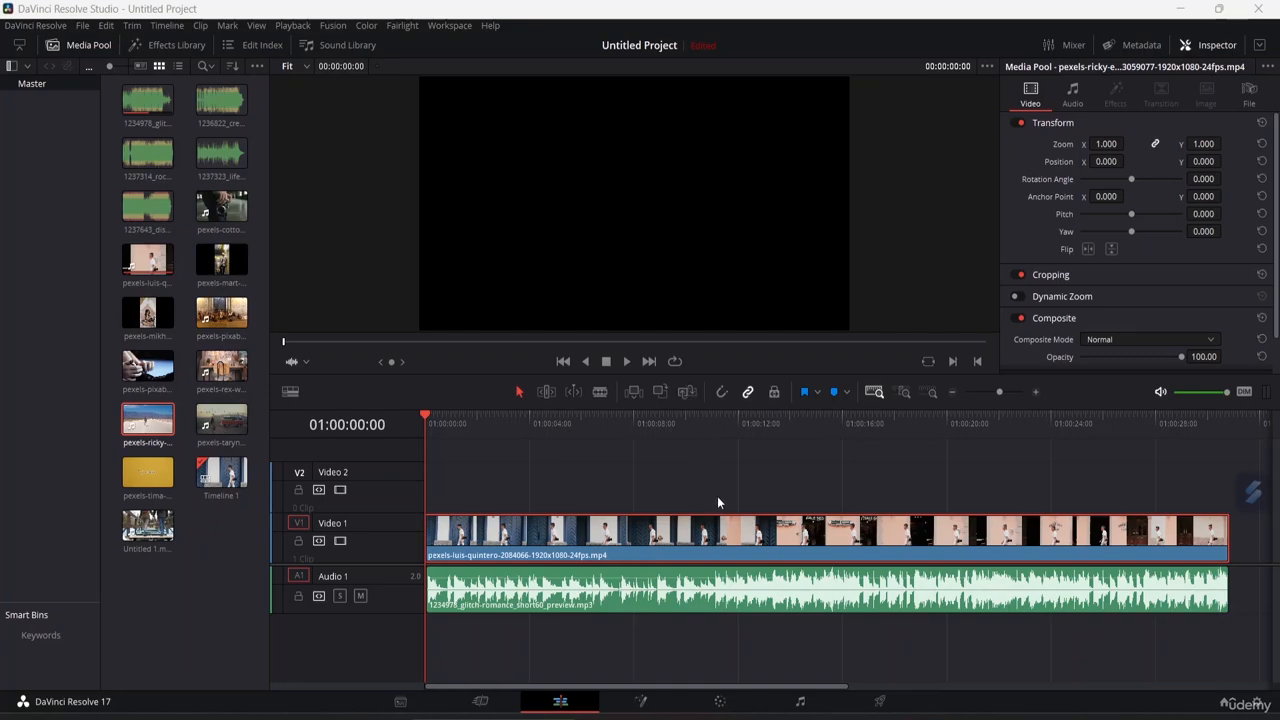
Open the Effects Library and go to its Titles section.
{"action": "left_click", "coordinate": [174, 45]}
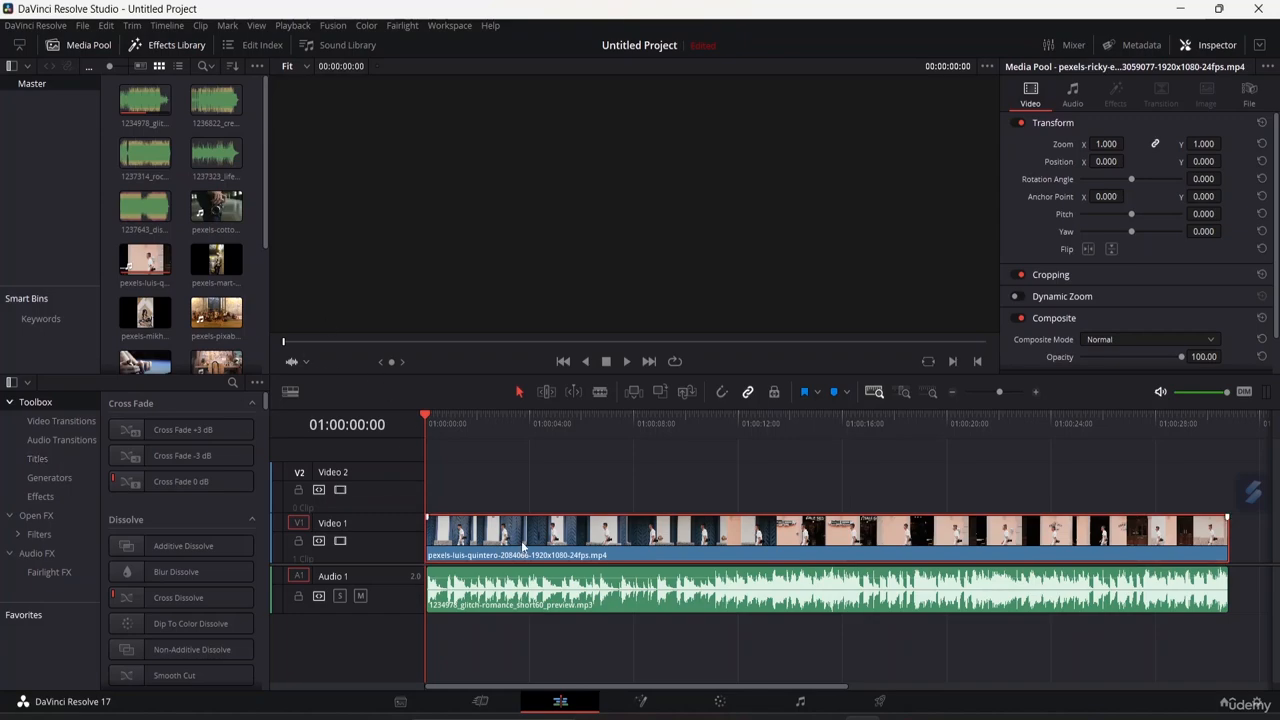
{"action": "left_click", "coordinate": [515, 594]}
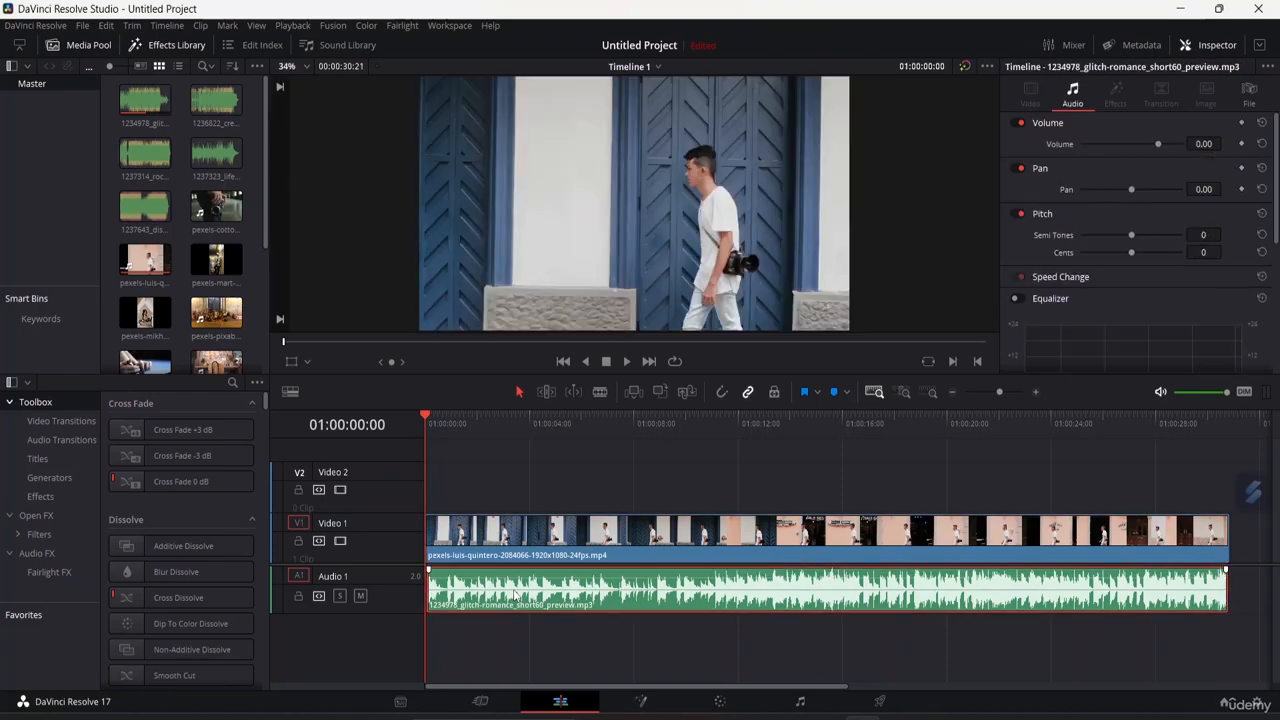
{"action": "left_click", "coordinate": [517, 538]}
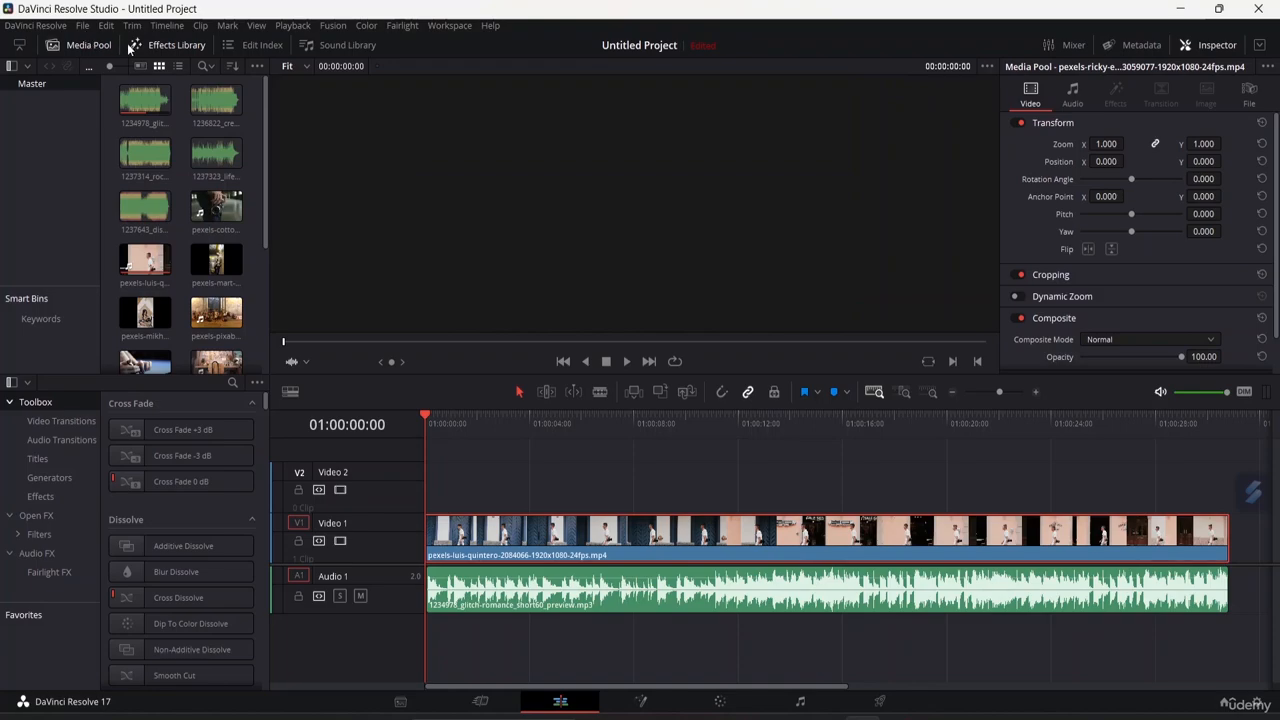
{"action": "left_click", "coordinate": [187, 46]}
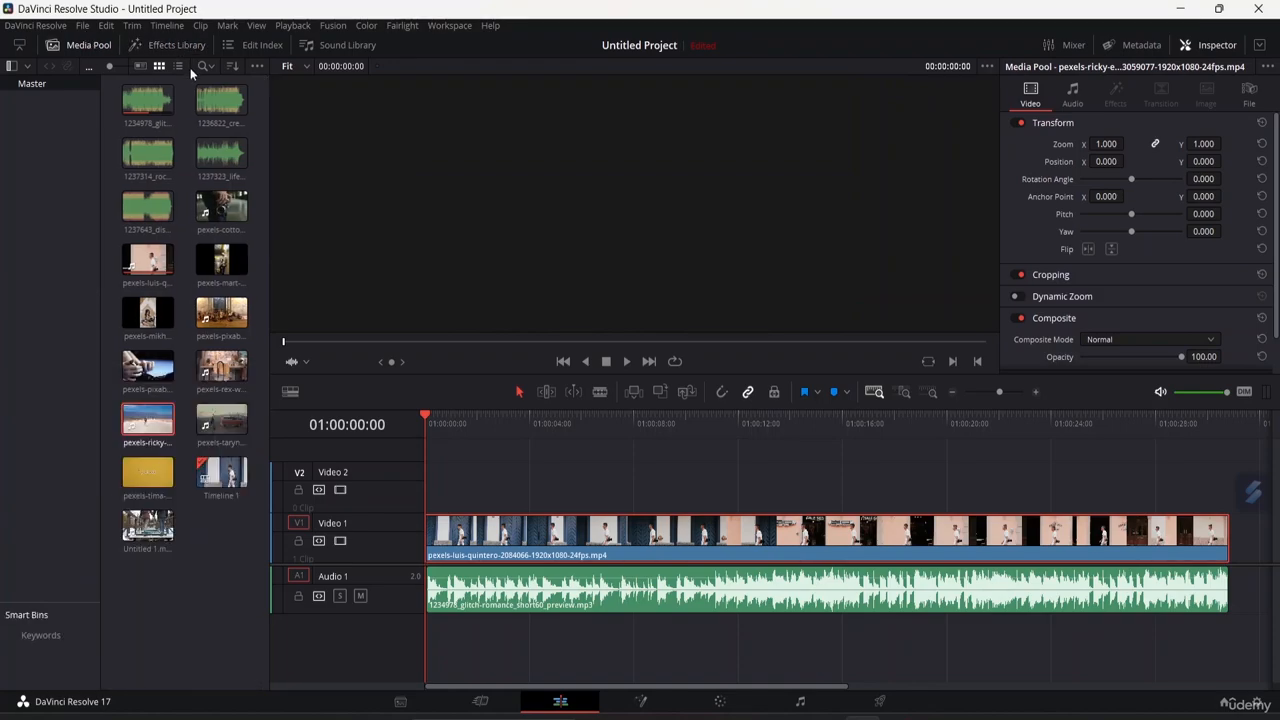
{"action": "left_click", "coordinate": [177, 44]}
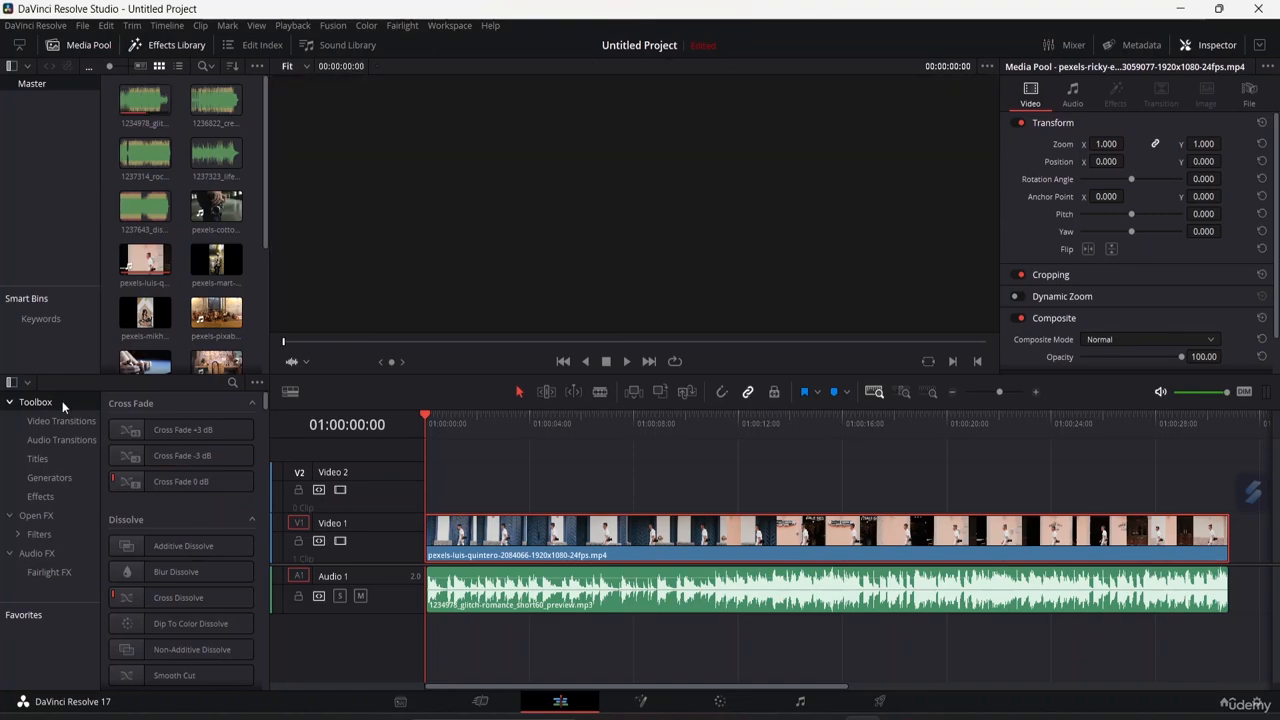
{"action": "left_click", "coordinate": [60, 500]}
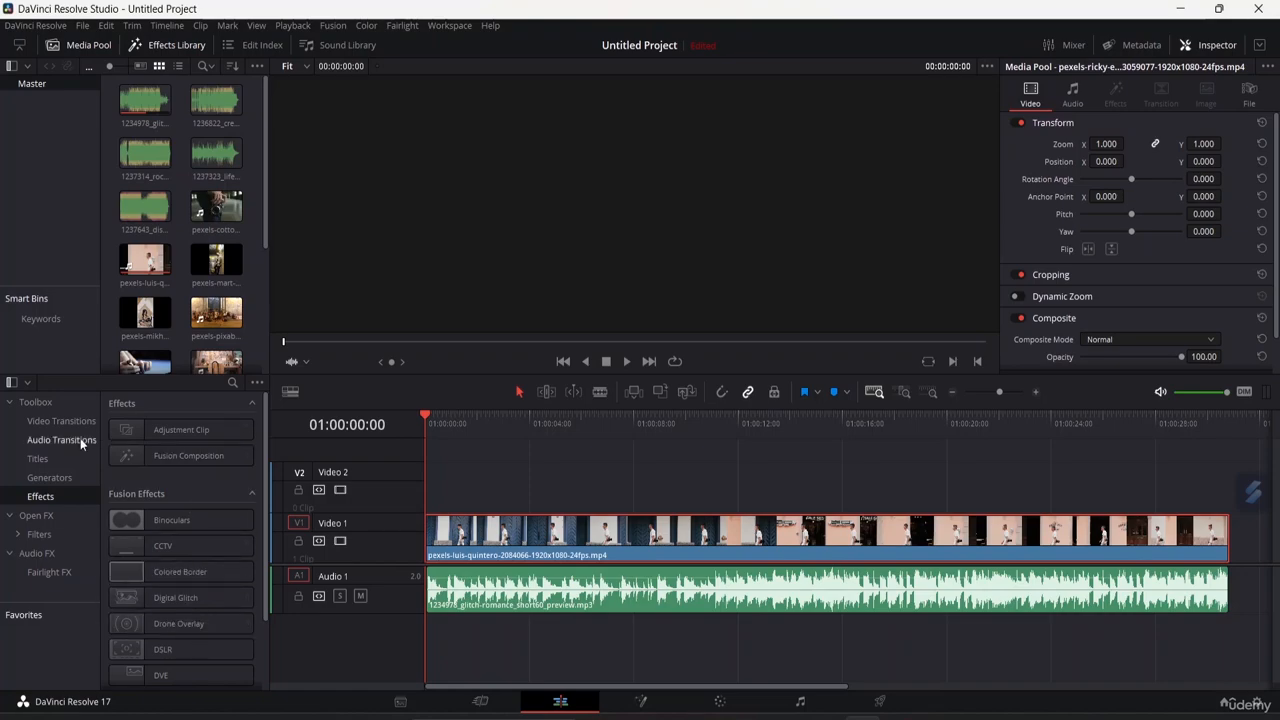
{"action": "left_click", "coordinate": [51, 458]}
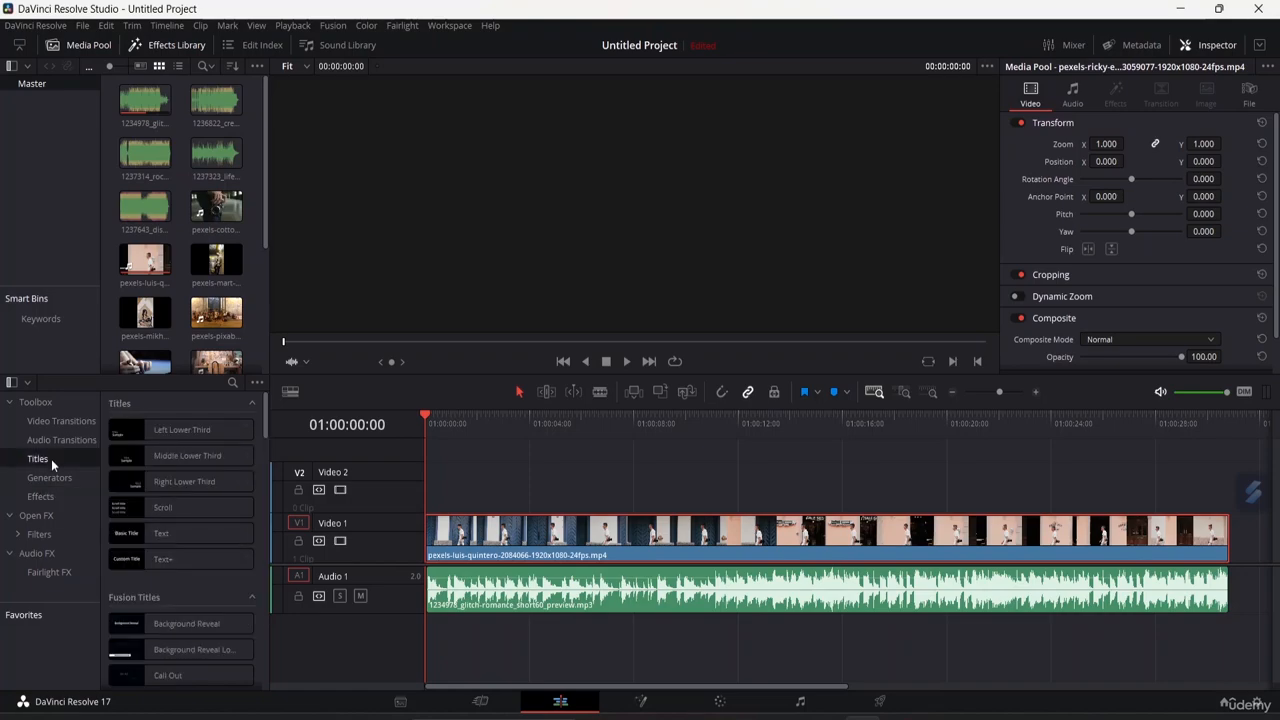
Add a Text title to the Video 2 track at the start of the timeline.
{"action": "left_click", "coordinate": [196, 543]}
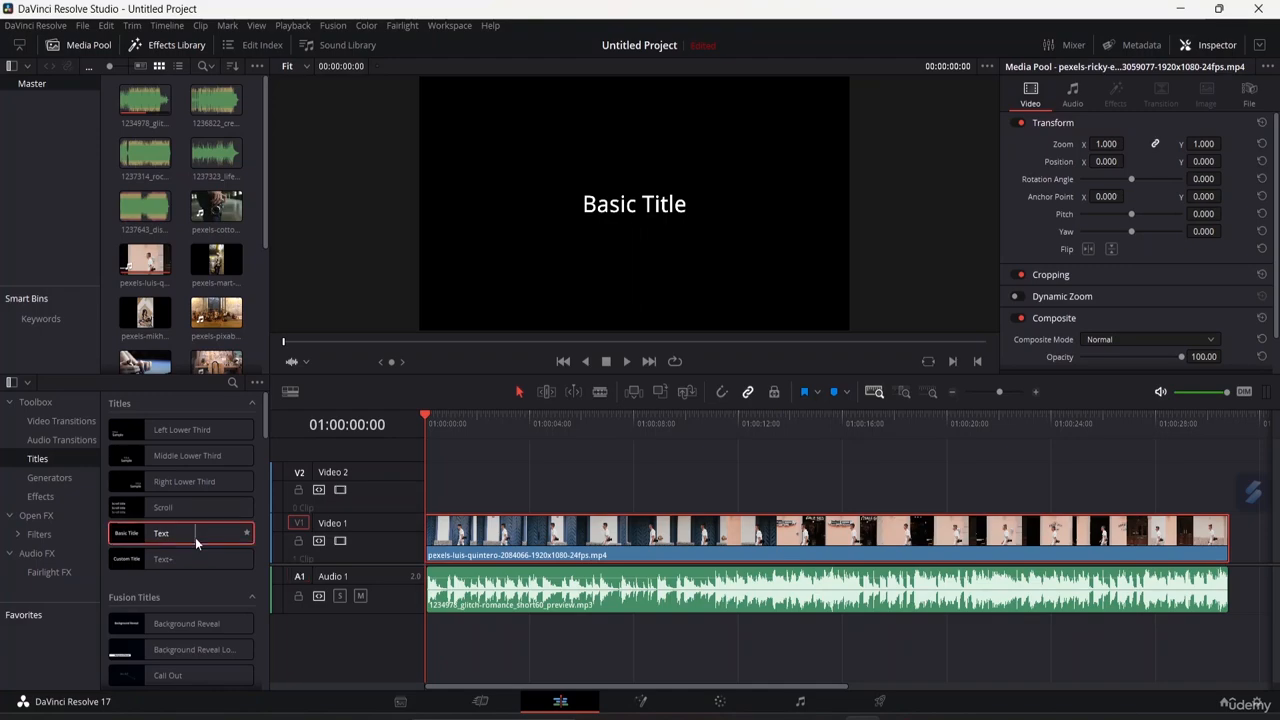
{"action": "left_click_drag", "start_coordinate": [178, 535], "coordinate": [466, 497]}
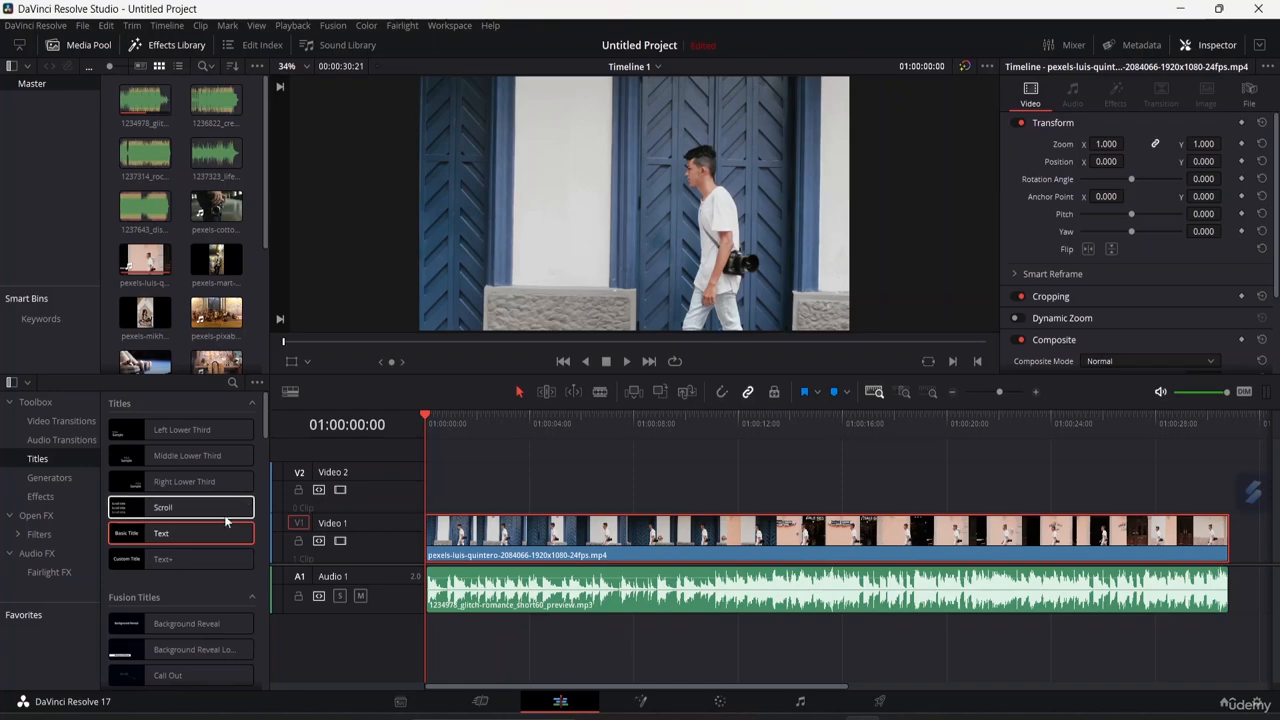
{"action": "left_click_drag", "start_coordinate": [189, 538], "coordinate": [476, 505]}
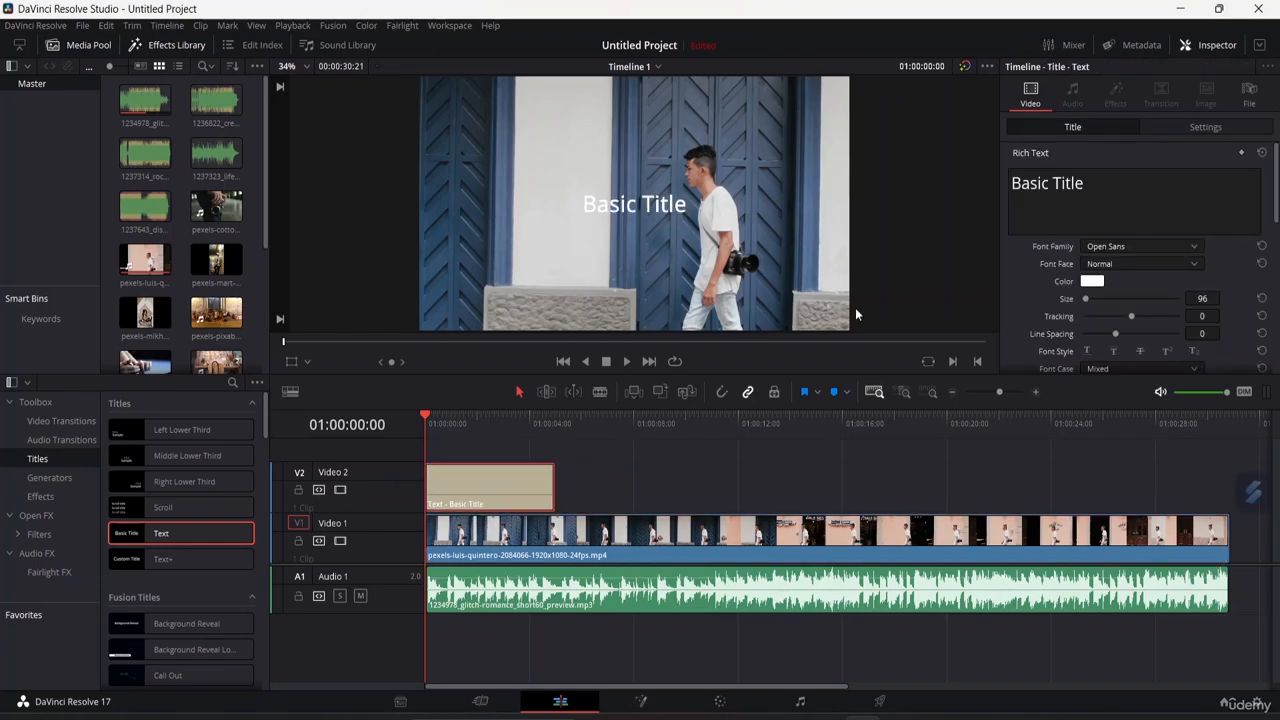
Replace the title's text with MONACO.
{"action": "left_click", "coordinate": [1106, 188]}
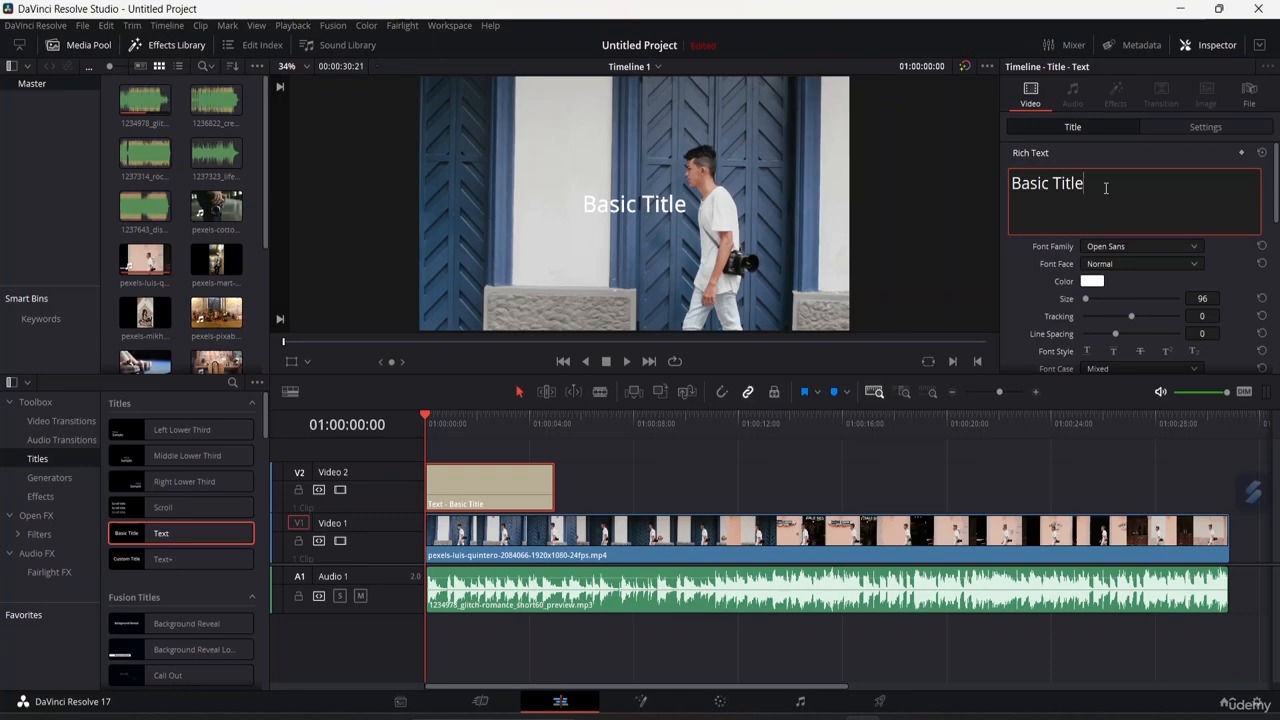
{"action": "key", "text": "BackSpace"}
{"action": "key", "text": "BackSpace"}
{"action": "key", "text": "BackSpace"}
{"action": "key", "text": "BackSpace"}
{"action": "key", "text": "BackSpace"}
{"action": "key", "text": "BackSpace"}
{"action": "key", "text": "BackSpace"}
{"action": "key", "text": "BackSpace"}
{"action": "key", "text": "BackSpace"}
{"action": "key", "text": "BackSpace"}
{"action": "key", "text": "BackSpace"}
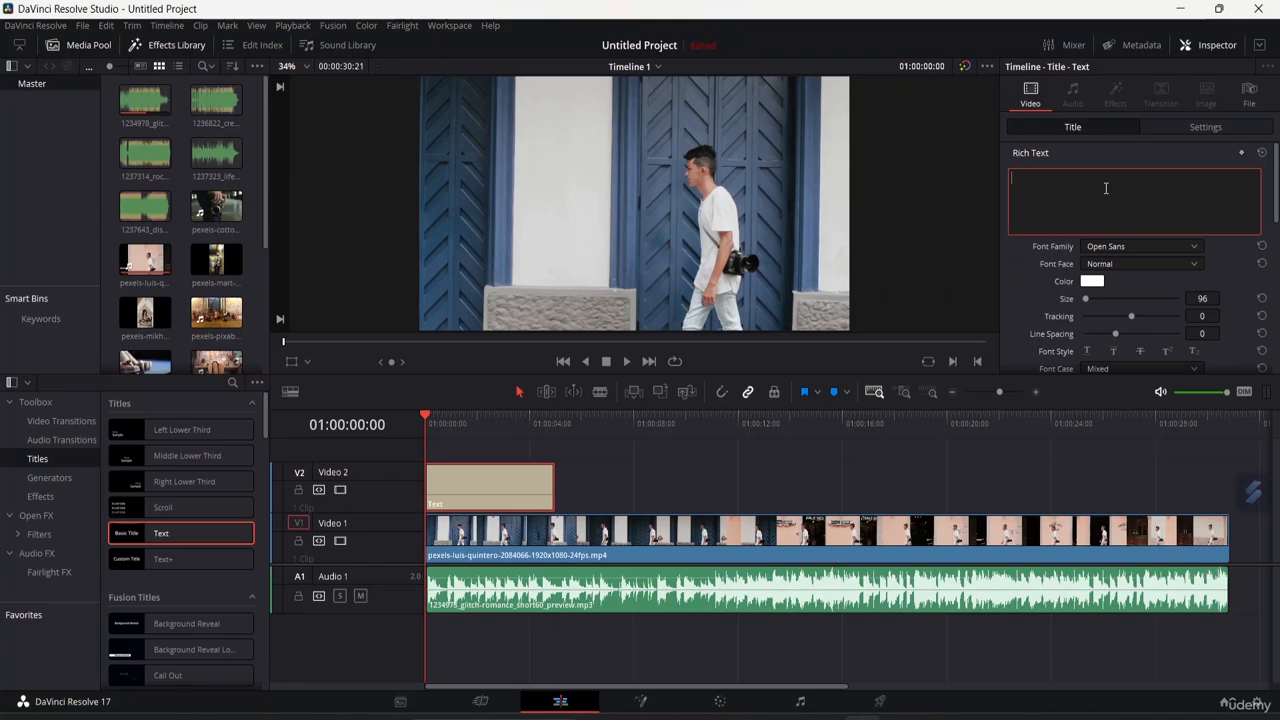
{"action": "type", "text": "MONACO"}
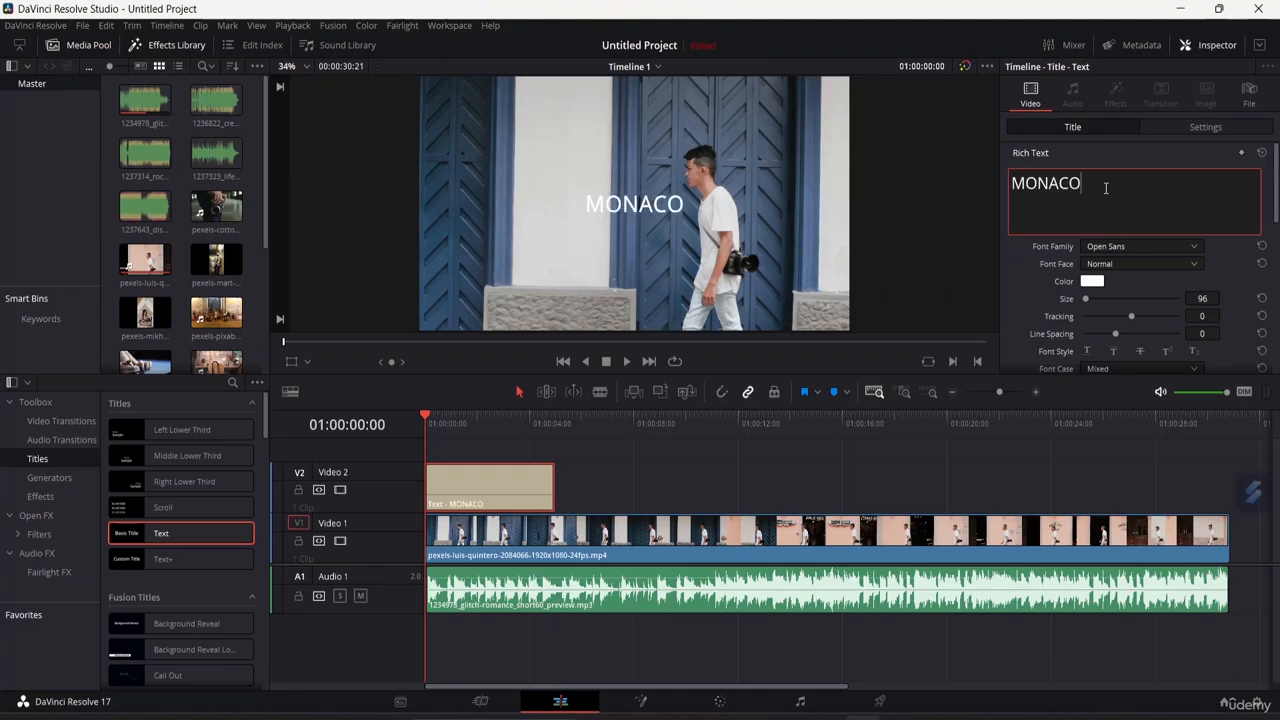
Select the title text and set its font family to Open Sans Condensed.
{"action": "left_click_drag", "start_coordinate": [1088, 184], "coordinate": [1011, 189]}
{"action": "left_click", "coordinate": [1152, 222]}
{"action": "left_click", "coordinate": [1192, 250]}
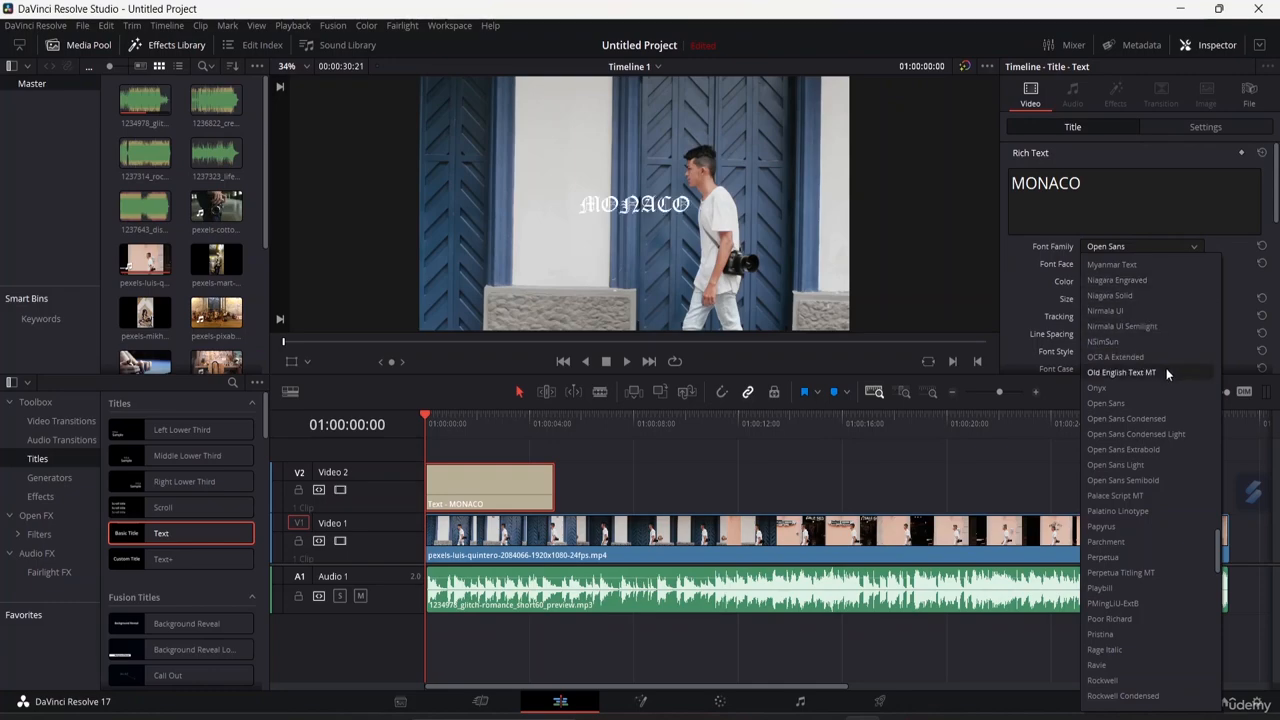
{"action": "left_click", "coordinate": [1178, 420]}
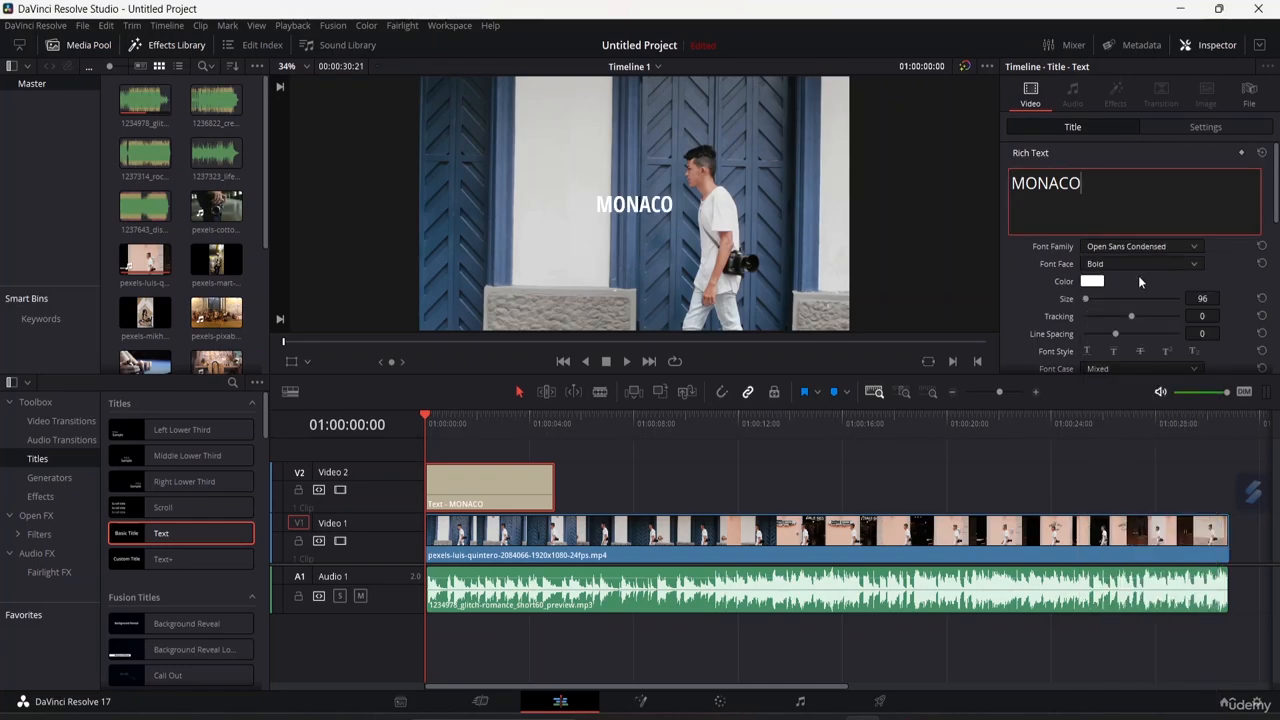
Set the title's text colour to red #aa0000.
{"action": "left_click", "coordinate": [1094, 283]}
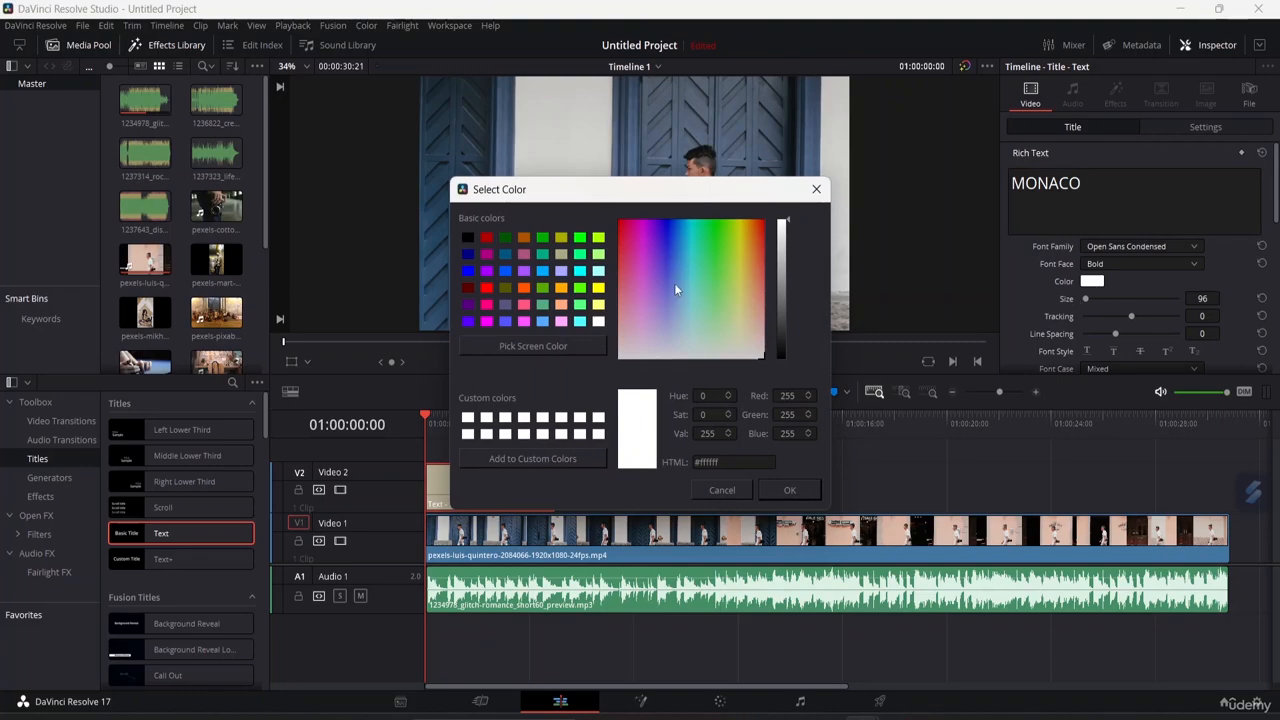
{"action": "left_click", "coordinate": [487, 237]}
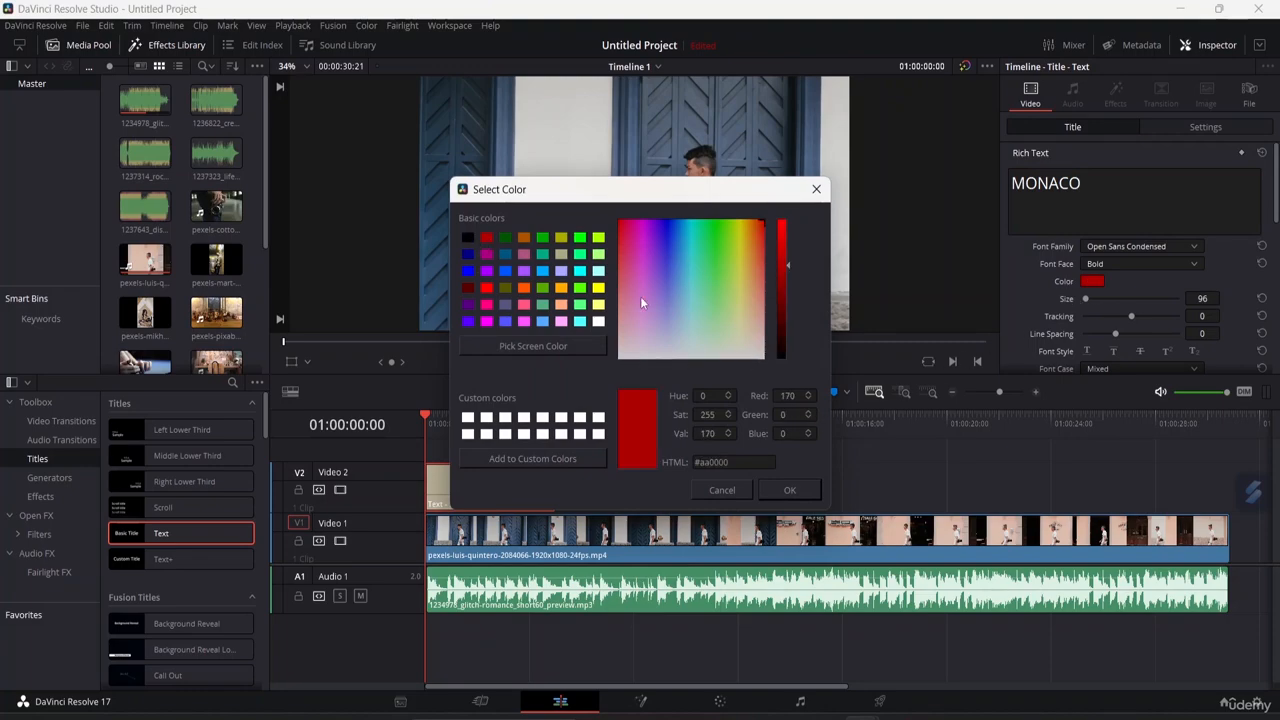
{"action": "left_click", "coordinate": [791, 485]}
Move the title to the lower-left corner of the frame and reduce its size to 87.
{"action": "left_click_drag", "start_coordinate": [641, 200], "coordinate": [500, 297]}
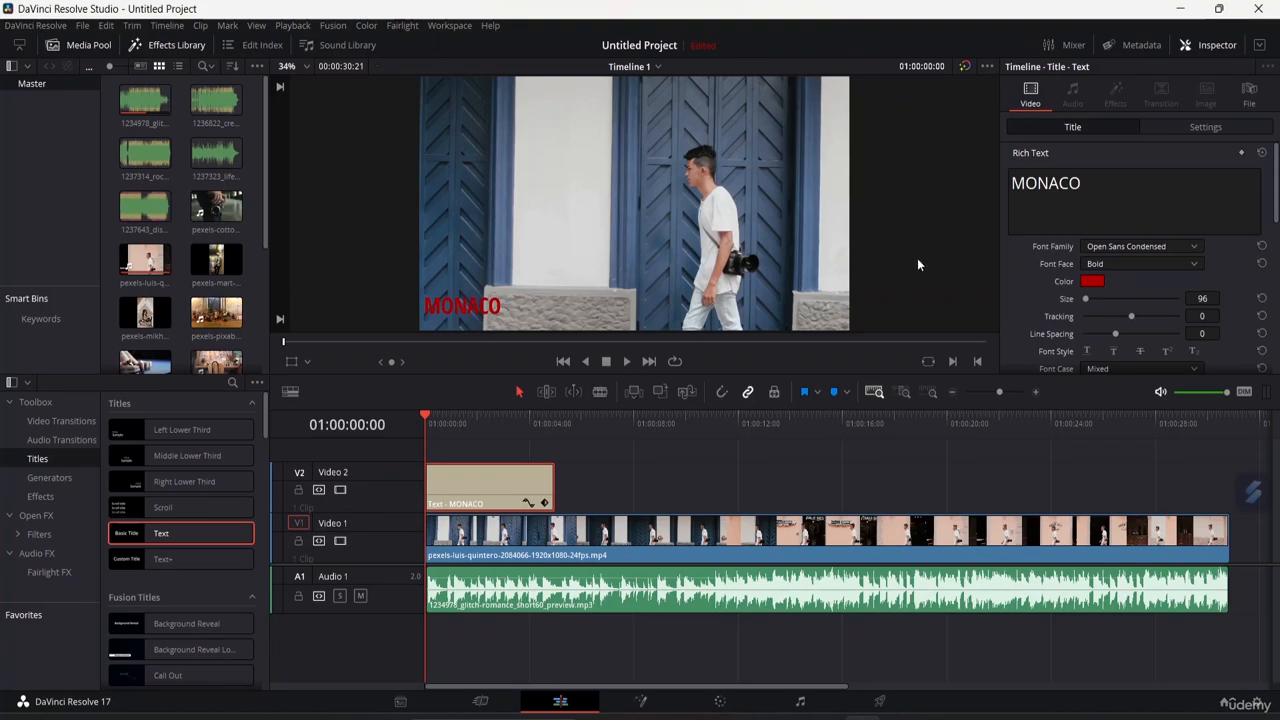
{"action": "left_click_drag", "start_coordinate": [1087, 296], "coordinate": [1085, 300]}
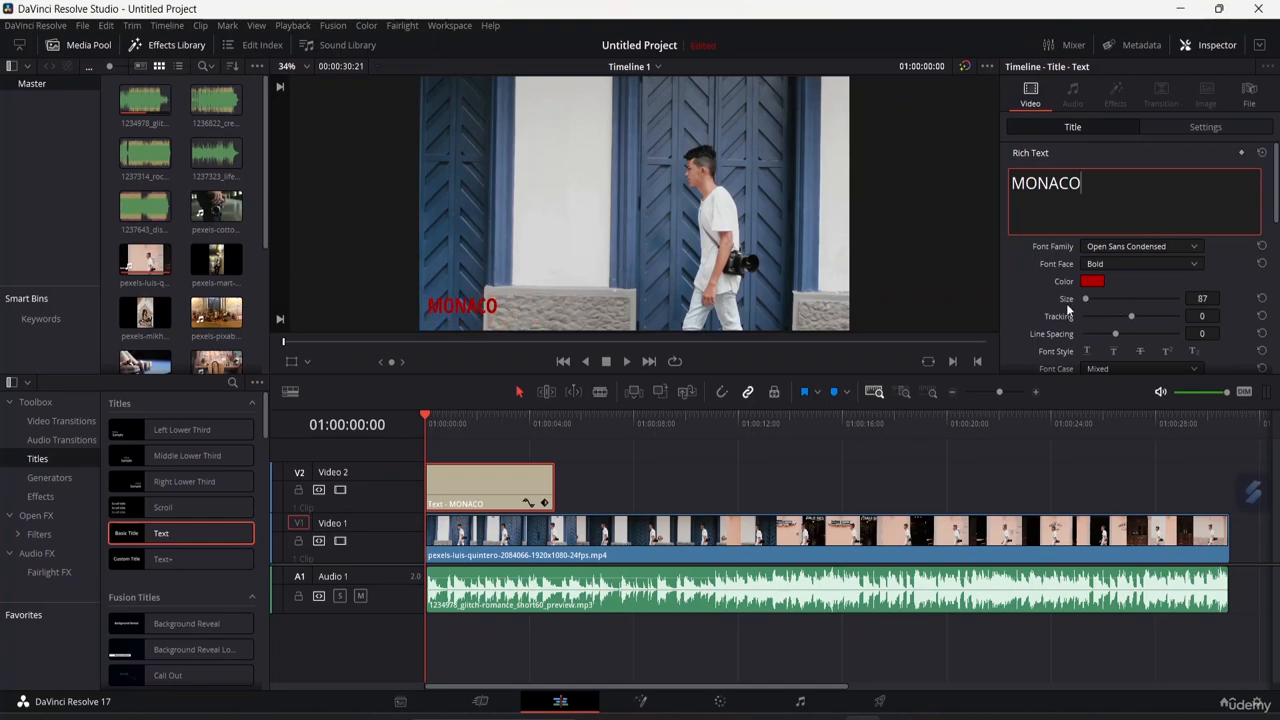
{"action": "left_click", "coordinate": [476, 294]}
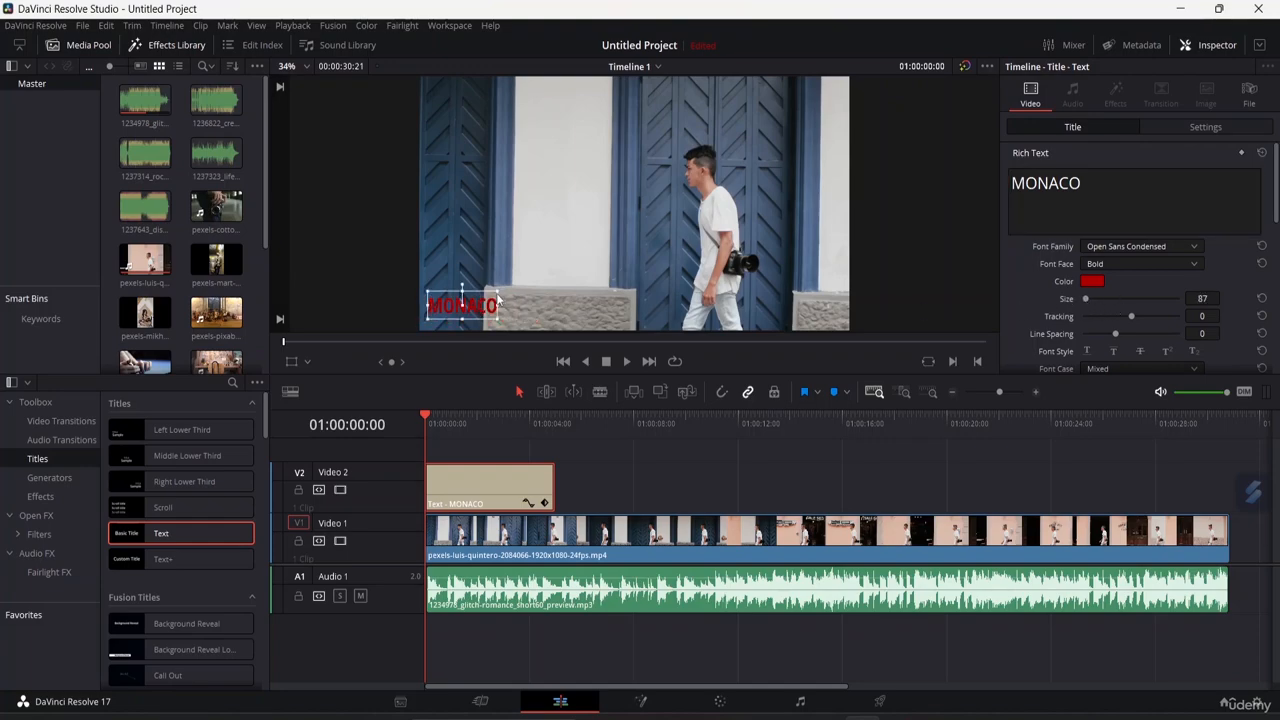
{"action": "left_click_drag", "start_coordinate": [497, 300], "coordinate": [505, 293]}
{"action": "left_click", "coordinate": [512, 286]}
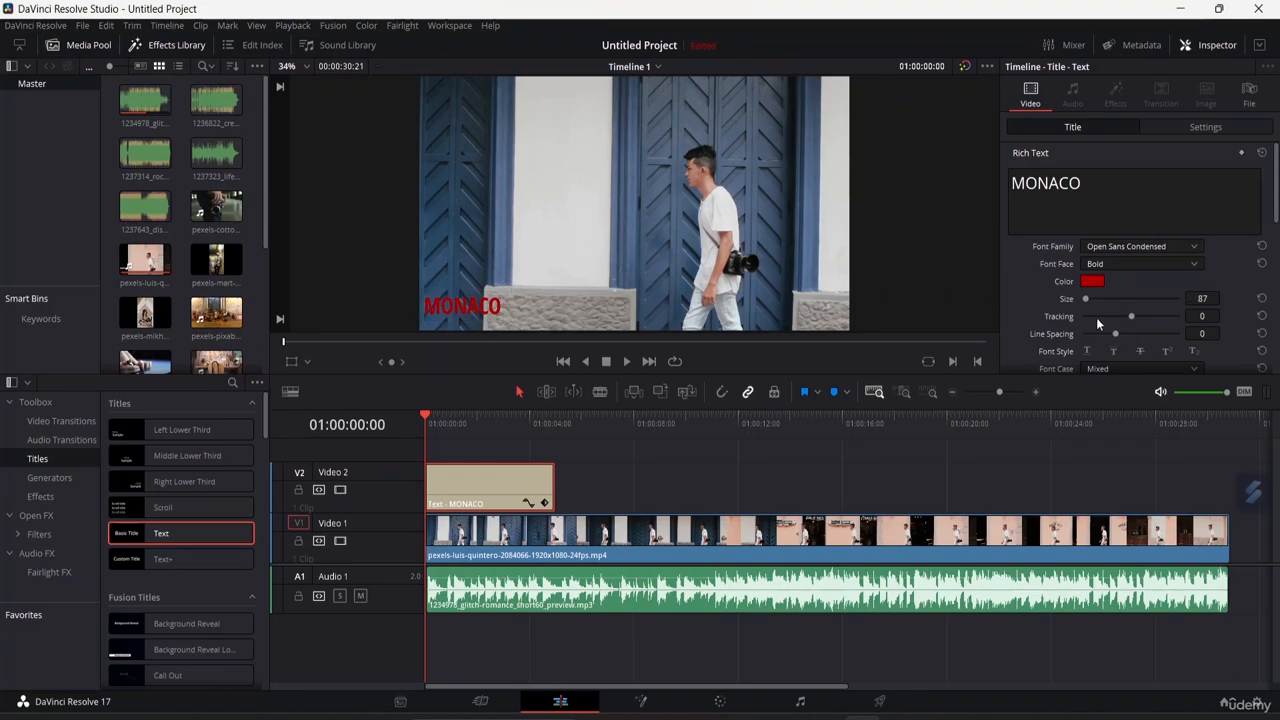
Add a second line reading FRANCE under MONACO in the title text.
{"action": "left_click", "coordinate": [1094, 190]}
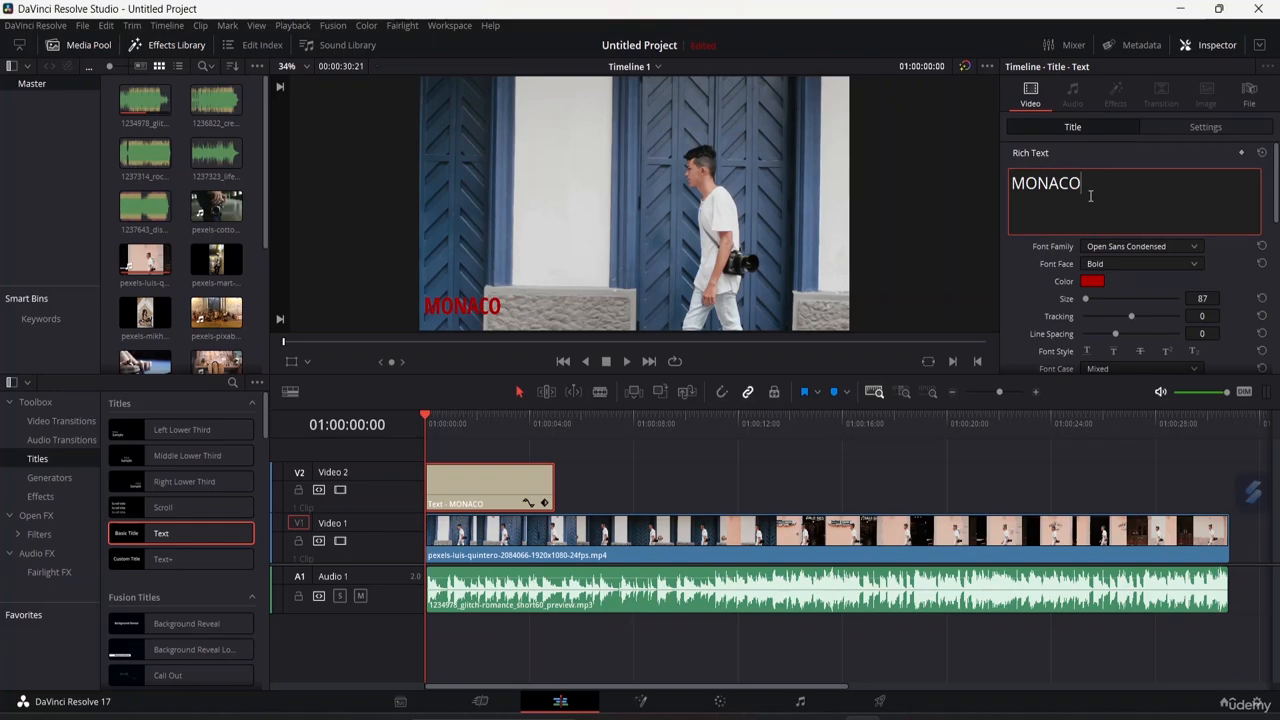
{"action": "key", "text": "Return"}
{"action": "key", "text": "Return"}
{"action": "type", "text": "0"}
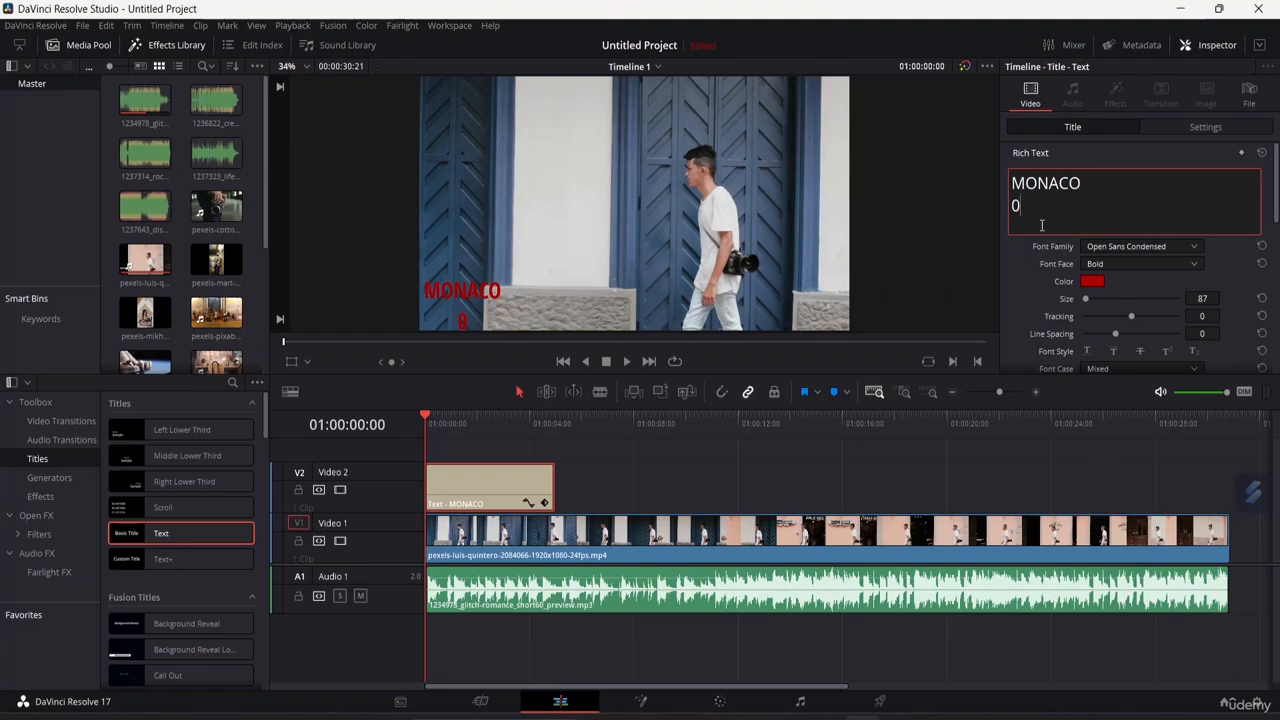
{"action": "key", "text": "BackSpace"}
{"action": "type", "text": "FRANCE"}
Set the title's line spacing to -77 so the two lines overlap.
{"action": "left_click", "coordinate": [505, 292]}
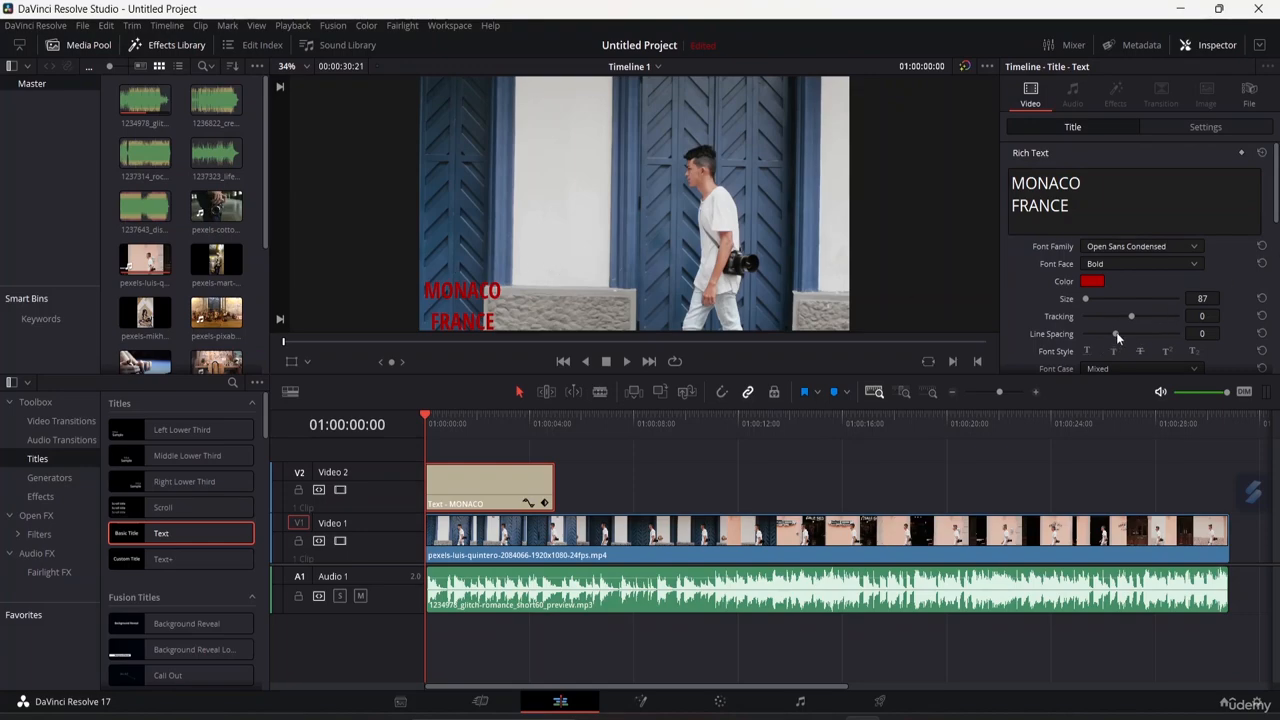
{"action": "mouse_move", "coordinate": [1116, 332]}
{"action": "left_mouse_down"}
{"action": "mouse_move", "coordinate": [1149, 322]}
{"action": "mouse_move", "coordinate": [1082, 350]}
{"action": "mouse_move", "coordinate": [1112, 337]}
{"action": "mouse_move", "coordinate": [1109, 351]}
{"action": "mouse_move", "coordinate": [1103, 330]}
{"action": "mouse_move", "coordinate": [1107, 345]}
{"action": "left_mouse_up"}
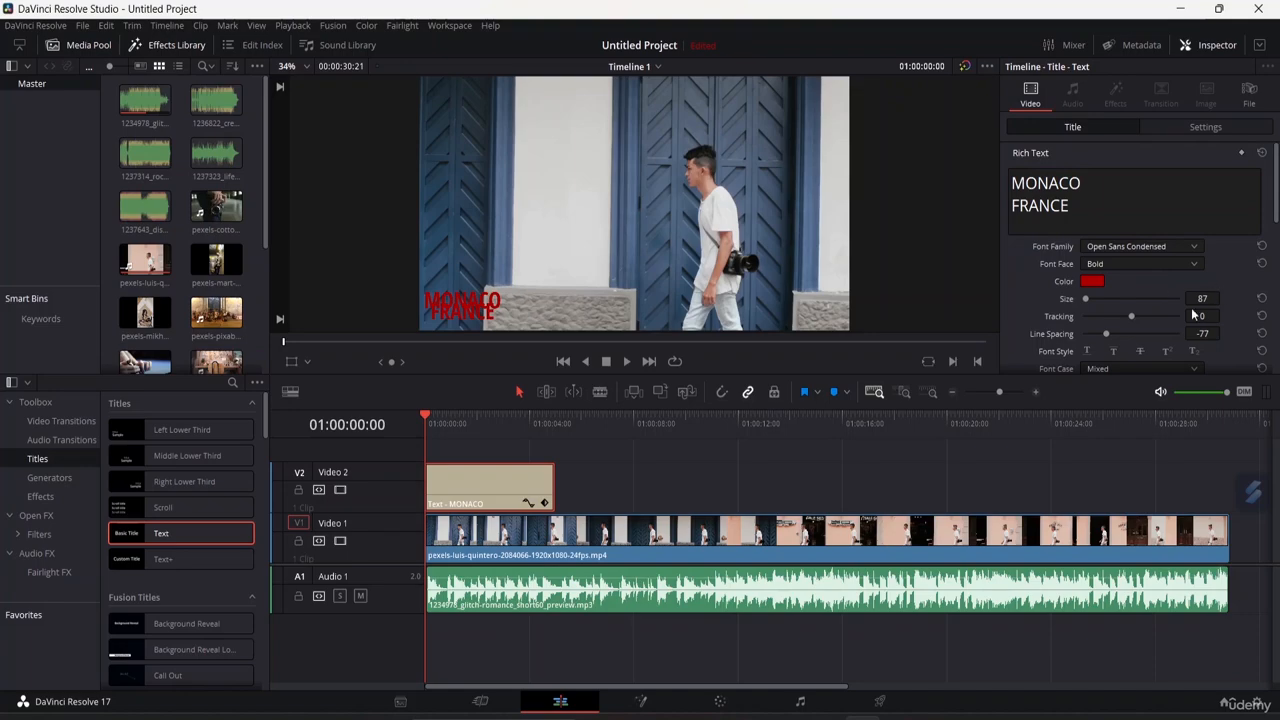
Select the word MONACO and change its colour to light green #55ff7f.
{"action": "left_click_drag", "start_coordinate": [1084, 183], "coordinate": [1010, 183]}
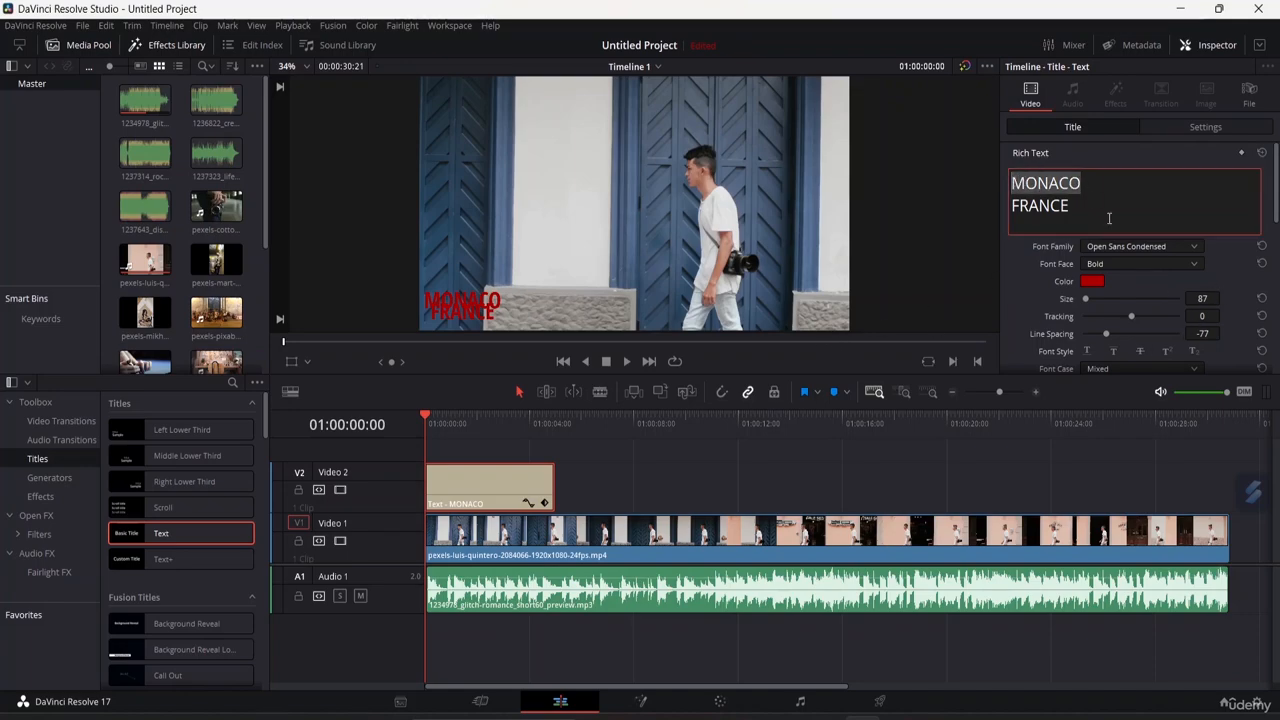
{"action": "left_click", "coordinate": [1093, 283]}
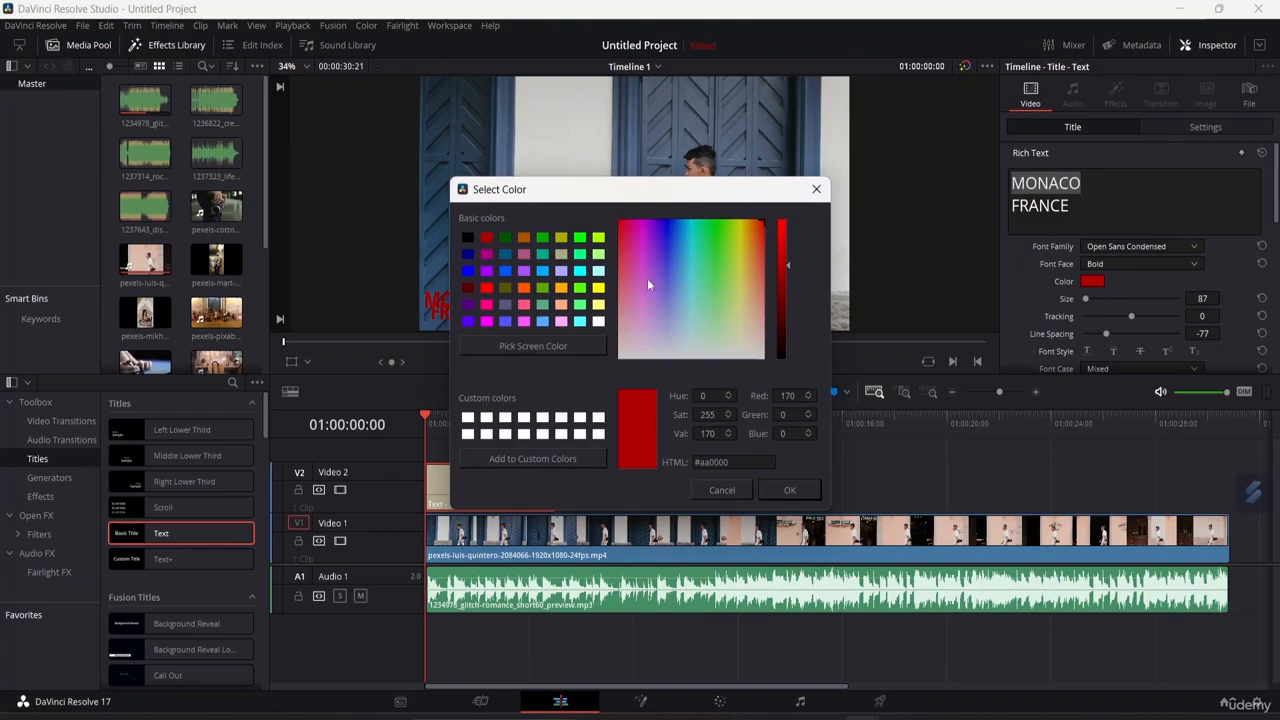
{"action": "left_click", "coordinate": [507, 319]}
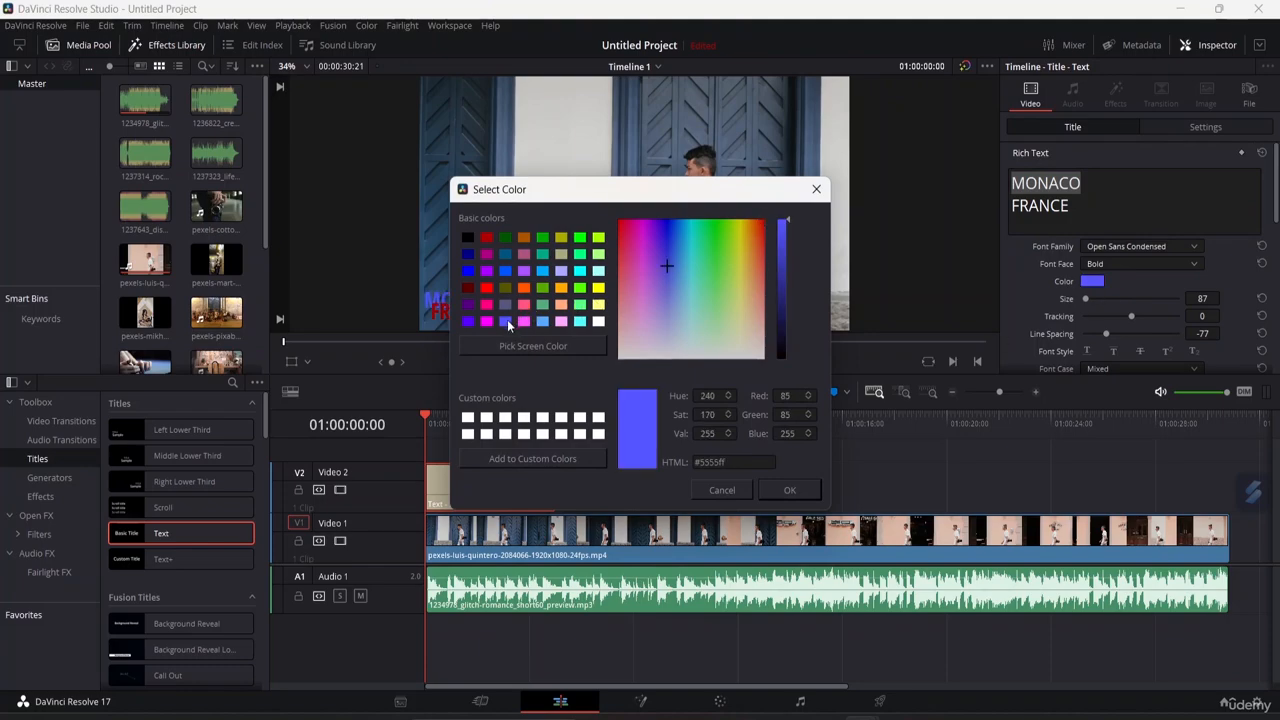
{"action": "left_click", "coordinate": [580, 305]}
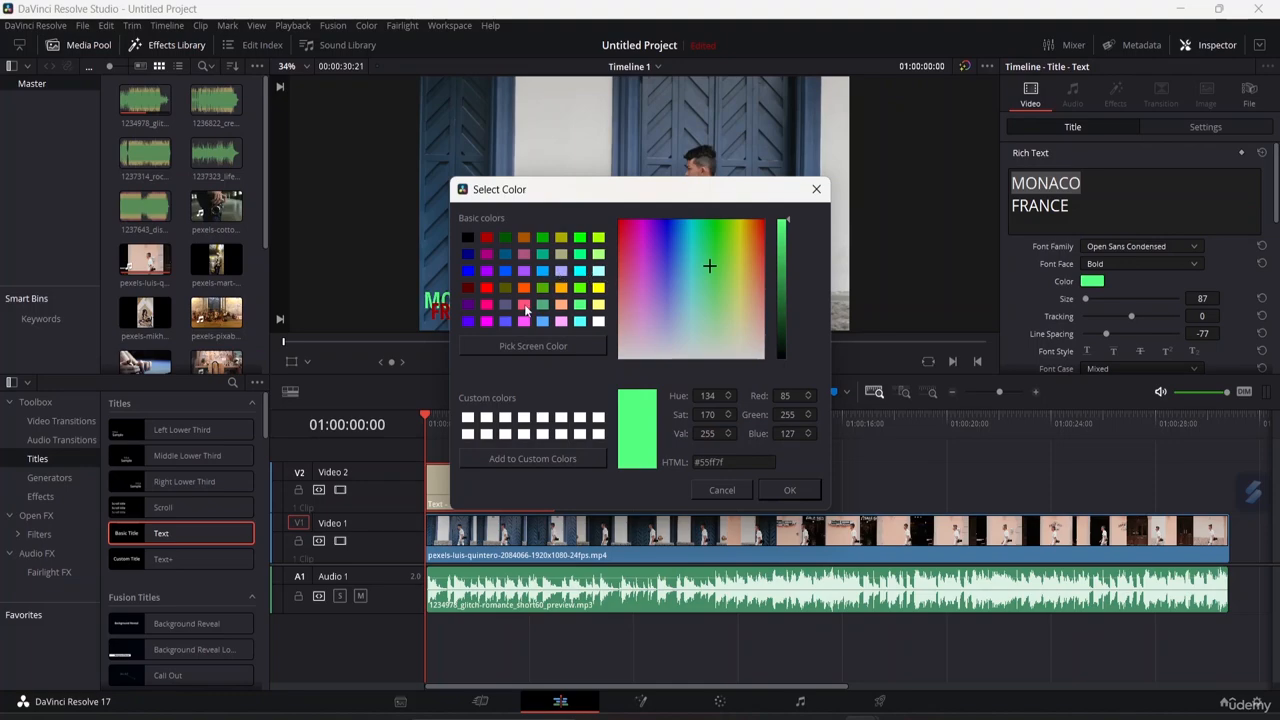
{"action": "left_click", "coordinate": [509, 236]}
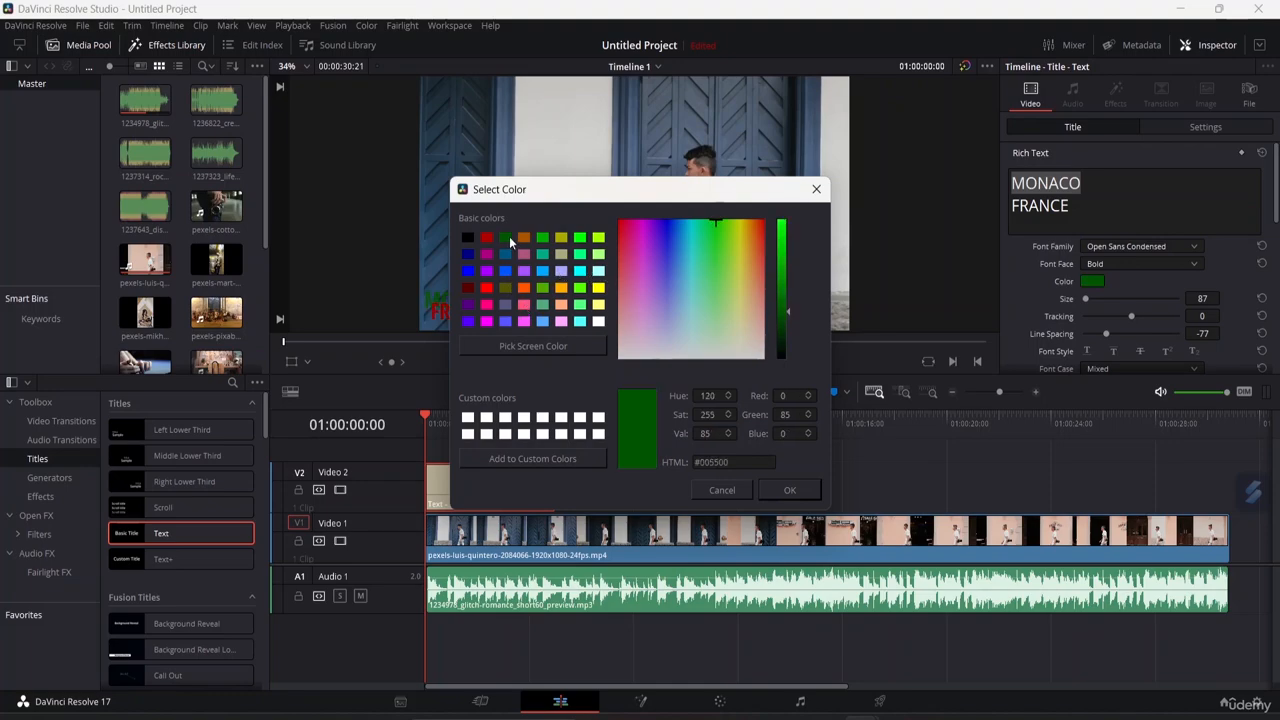
{"action": "left_click", "coordinate": [505, 287]}
{"action": "left_click", "coordinate": [508, 303]}
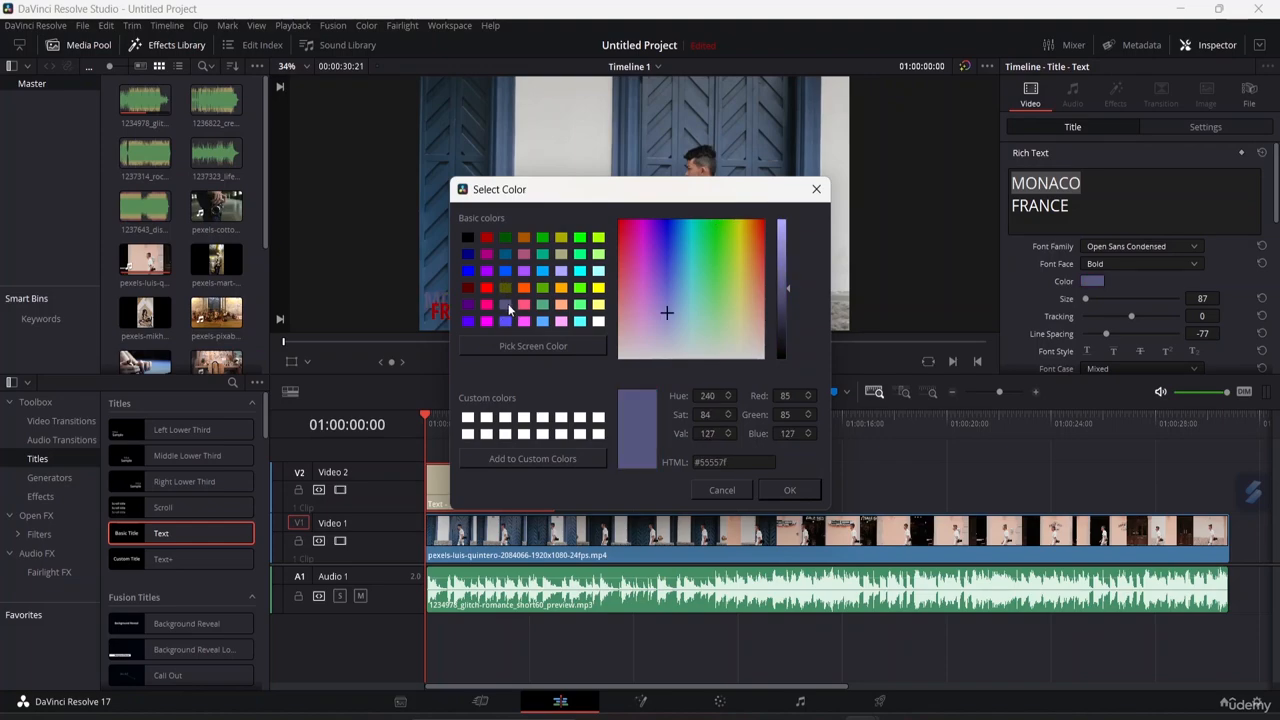
{"action": "left_click", "coordinate": [580, 304]}
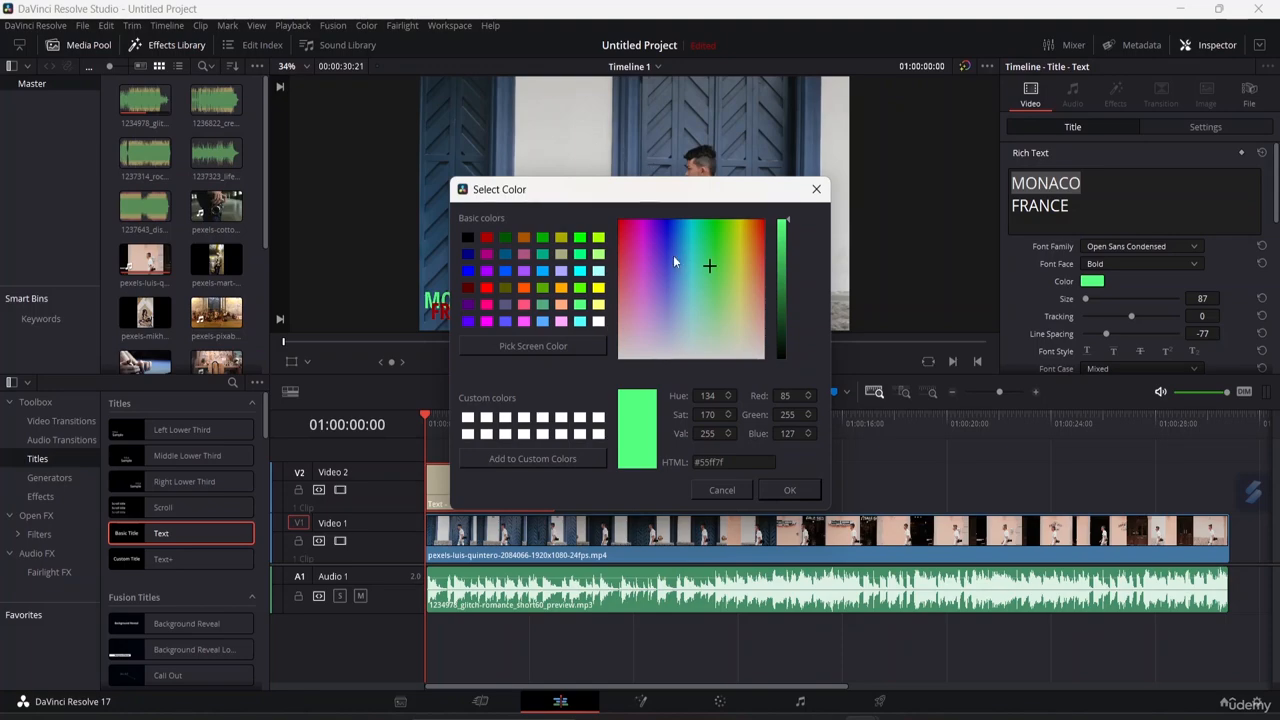
{"action": "left_click", "coordinate": [785, 489]}
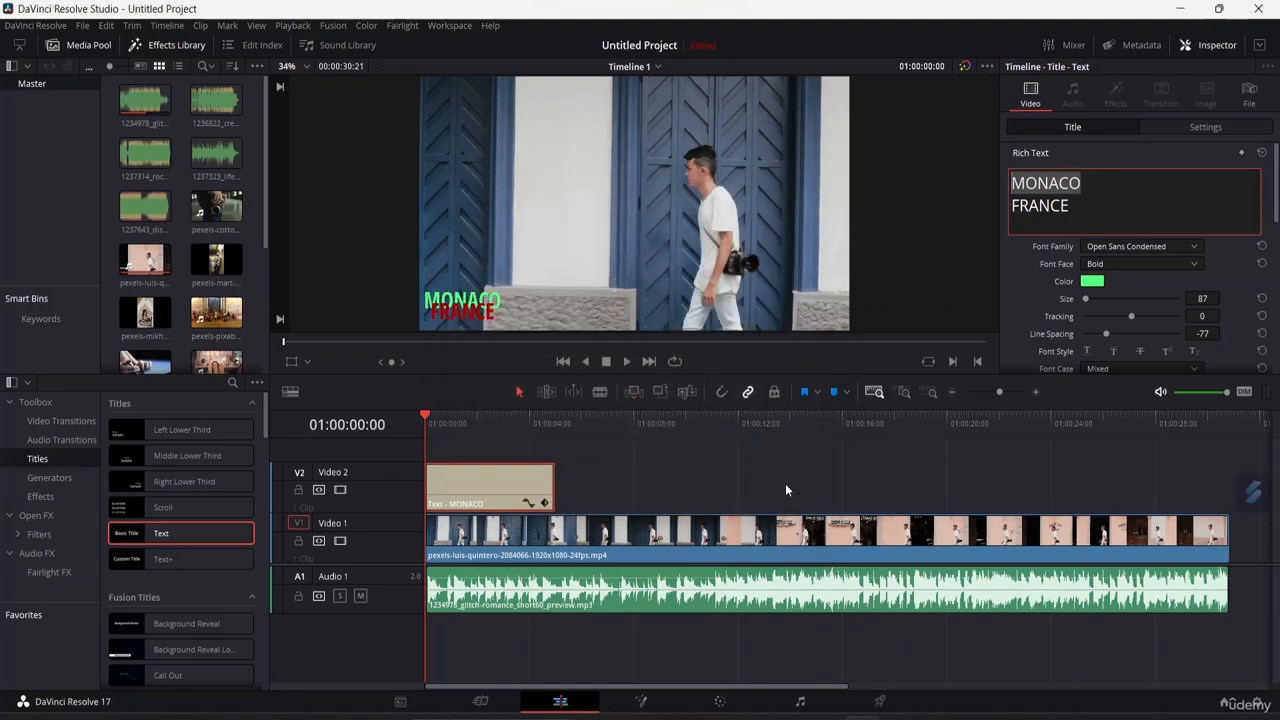
{"action": "left_click", "coordinate": [723, 300]}
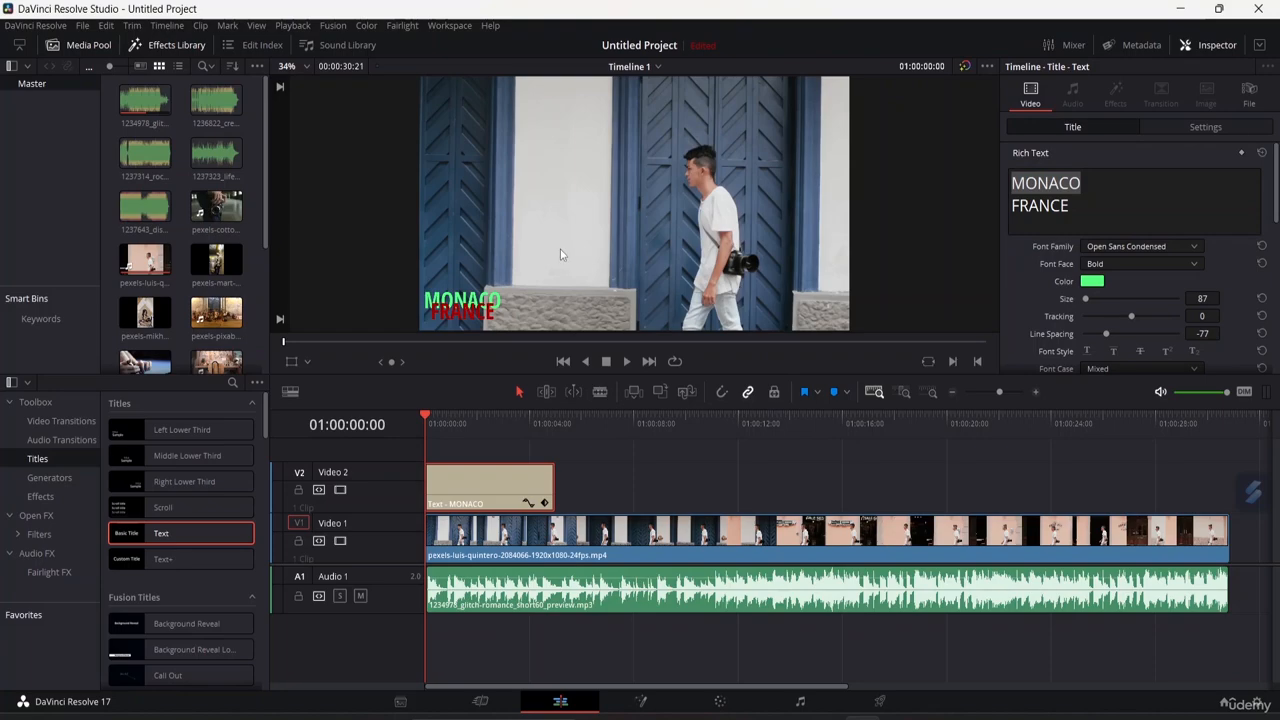
{"action": "scroll", "coordinate": [1165, 315], "scroll_direction": "down", "scroll_amount": 2}
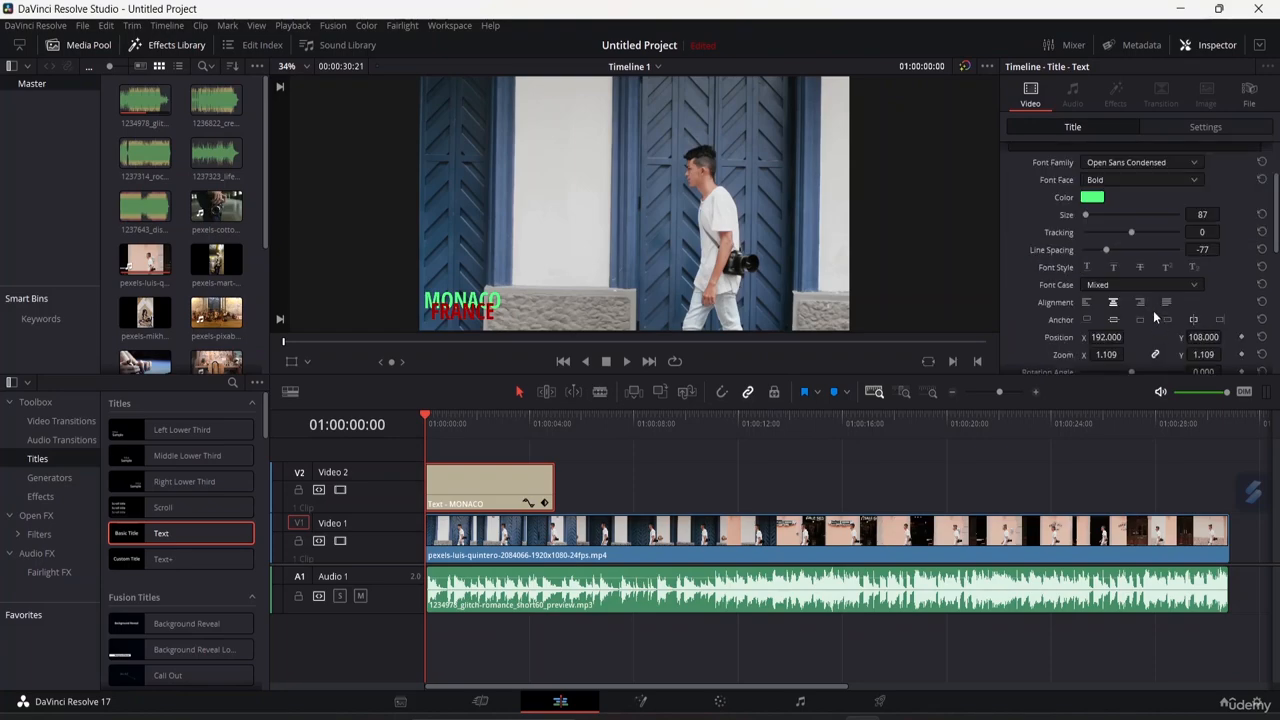
Review the title's text and styling settings in the inspector.
{"action": "left_click", "coordinate": [1087, 267]}
{"action": "scroll", "coordinate": [1102, 262], "scroll_direction": "up", "scroll_amount": 2}
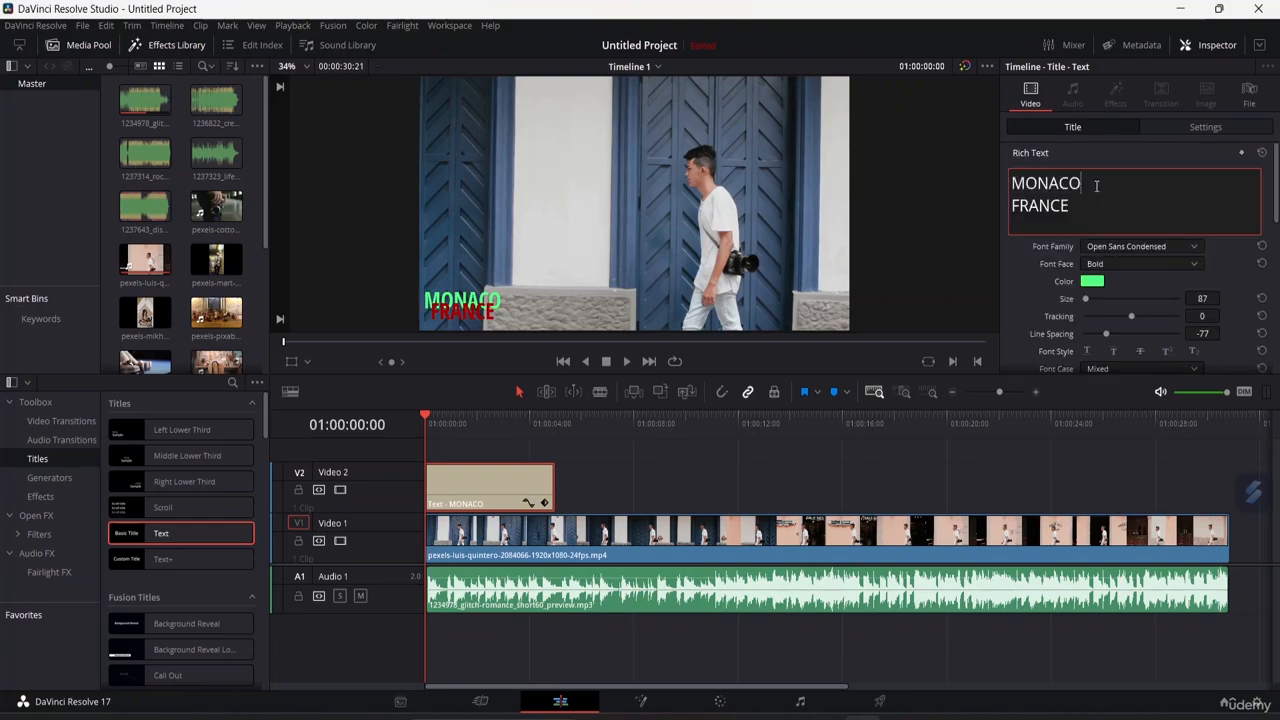
{"action": "scroll", "coordinate": [1116, 226], "scroll_direction": "down", "scroll_amount": 3}
{"action": "scroll", "coordinate": [1110, 297], "scroll_direction": "down", "scroll_amount": 2}
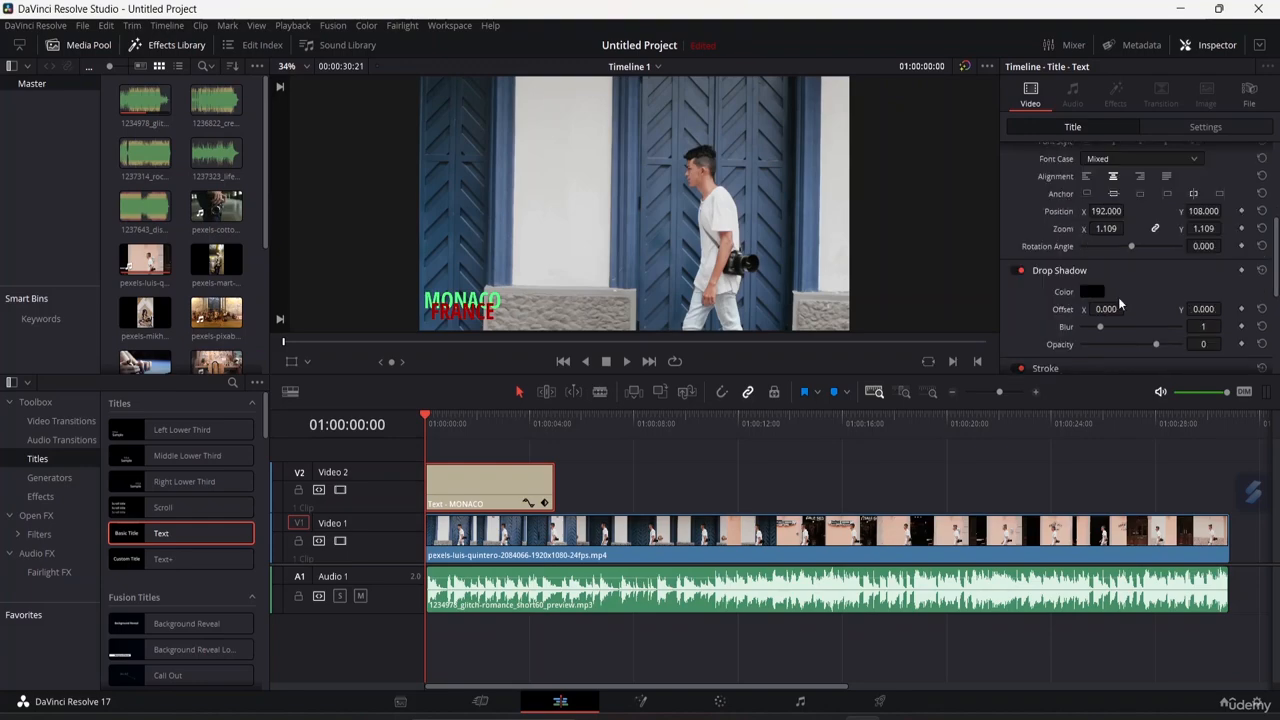
{"action": "scroll", "coordinate": [1115, 292], "scroll_direction": "up", "scroll_amount": 3}
{"action": "scroll", "coordinate": [1110, 240], "scroll_direction": "up", "scroll_amount": 2}
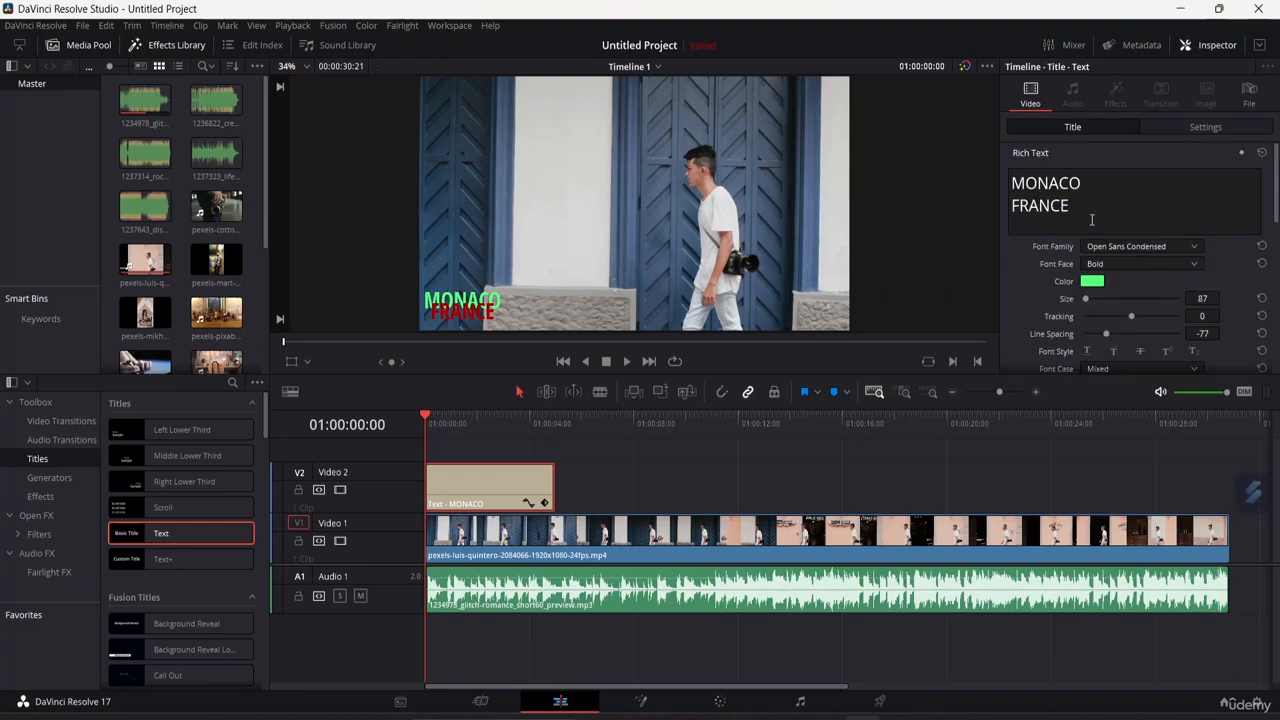
{"action": "scroll", "coordinate": [1120, 255], "scroll_direction": "down", "scroll_amount": 1}
{"action": "scroll", "coordinate": [1120, 255], "scroll_direction": "up", "scroll_amount": 1}
{"action": "scroll", "coordinate": [1110, 291], "scroll_direction": "down", "scroll_amount": 2}
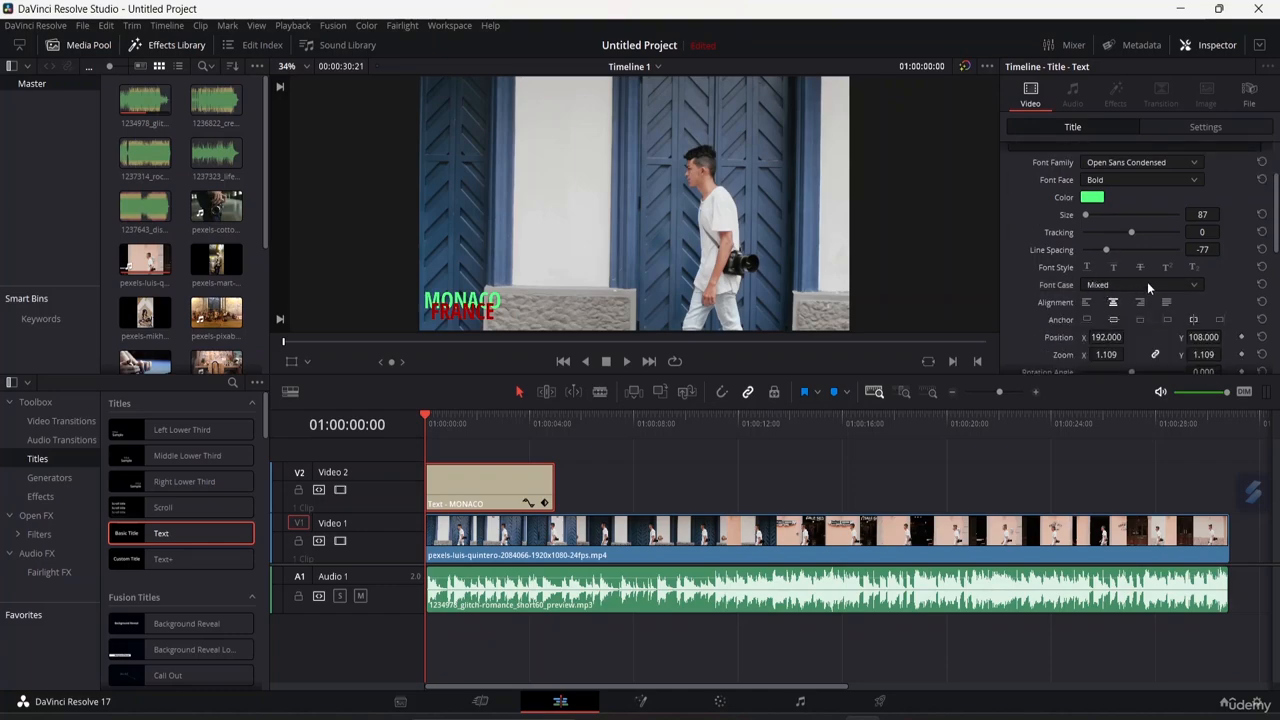
Try several font cases for the title, settling on All Caps.
{"action": "left_click", "coordinate": [1147, 282]}
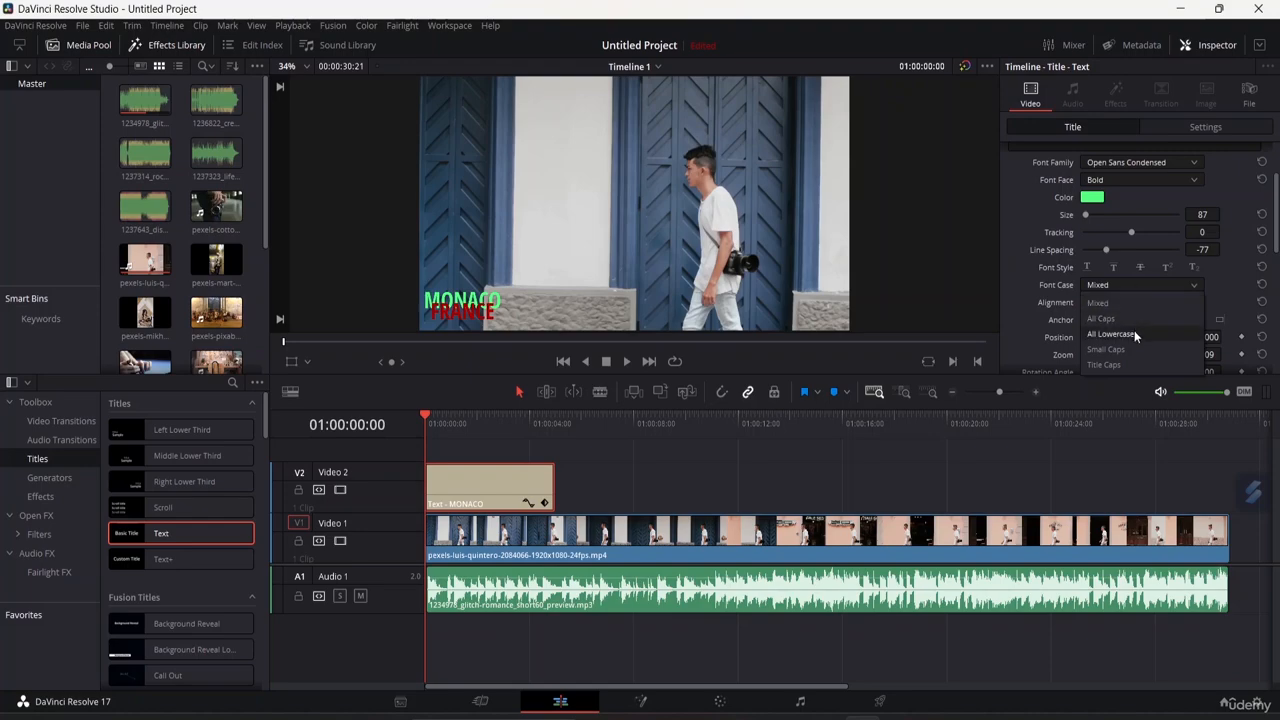
{"action": "left_click", "coordinate": [1129, 359]}
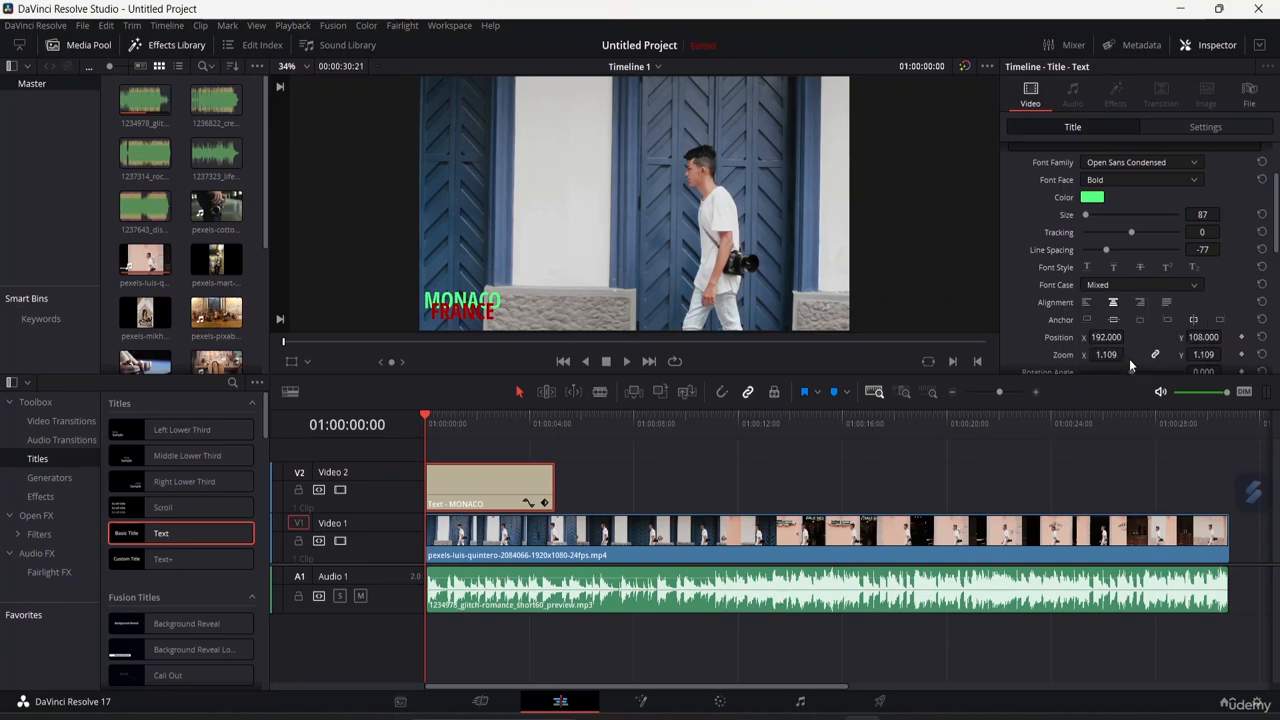
{"action": "left_click", "coordinate": [1131, 284]}
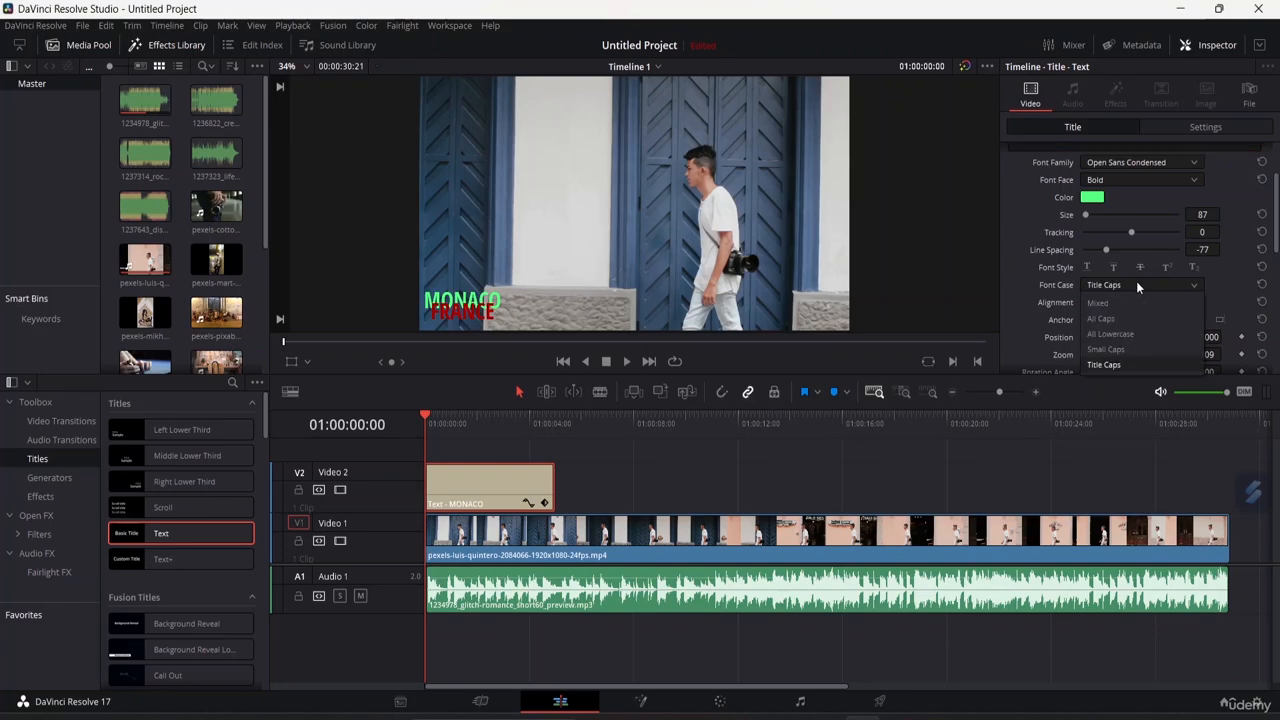
{"action": "left_click", "coordinate": [1124, 338]}
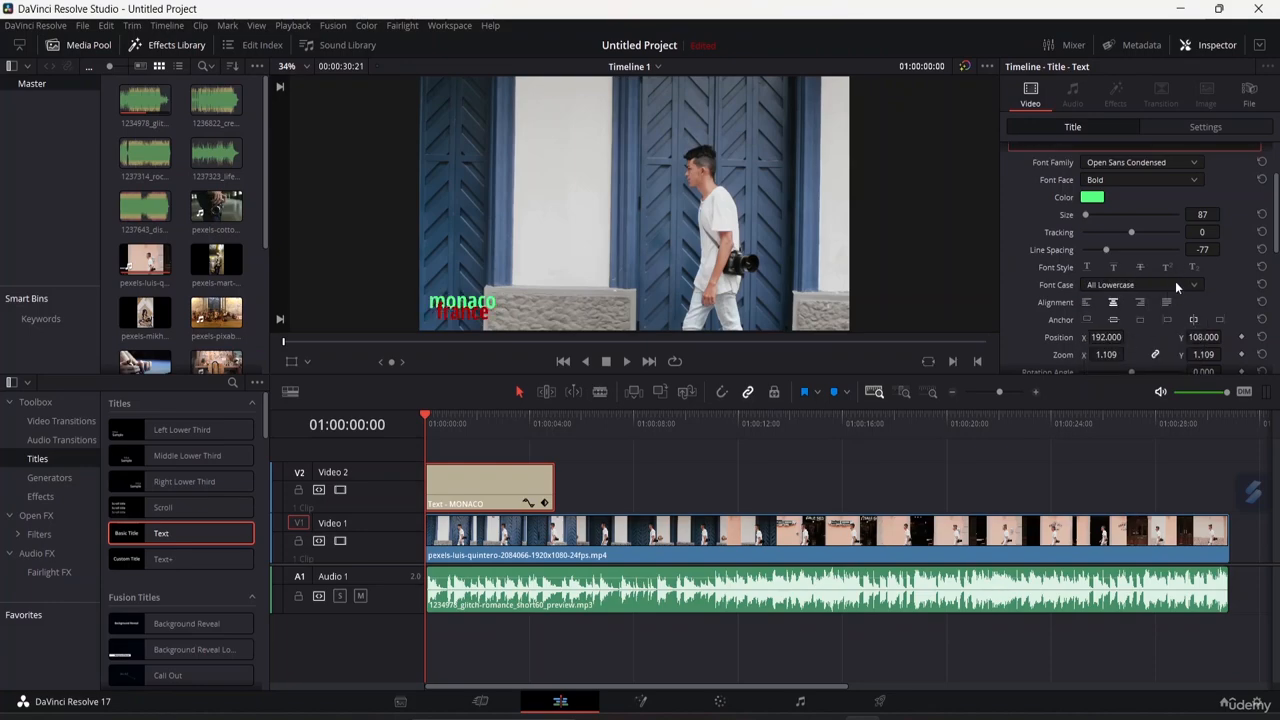
{"action": "left_click", "coordinate": [1175, 283]}
{"action": "left_click", "coordinate": [1121, 354]}
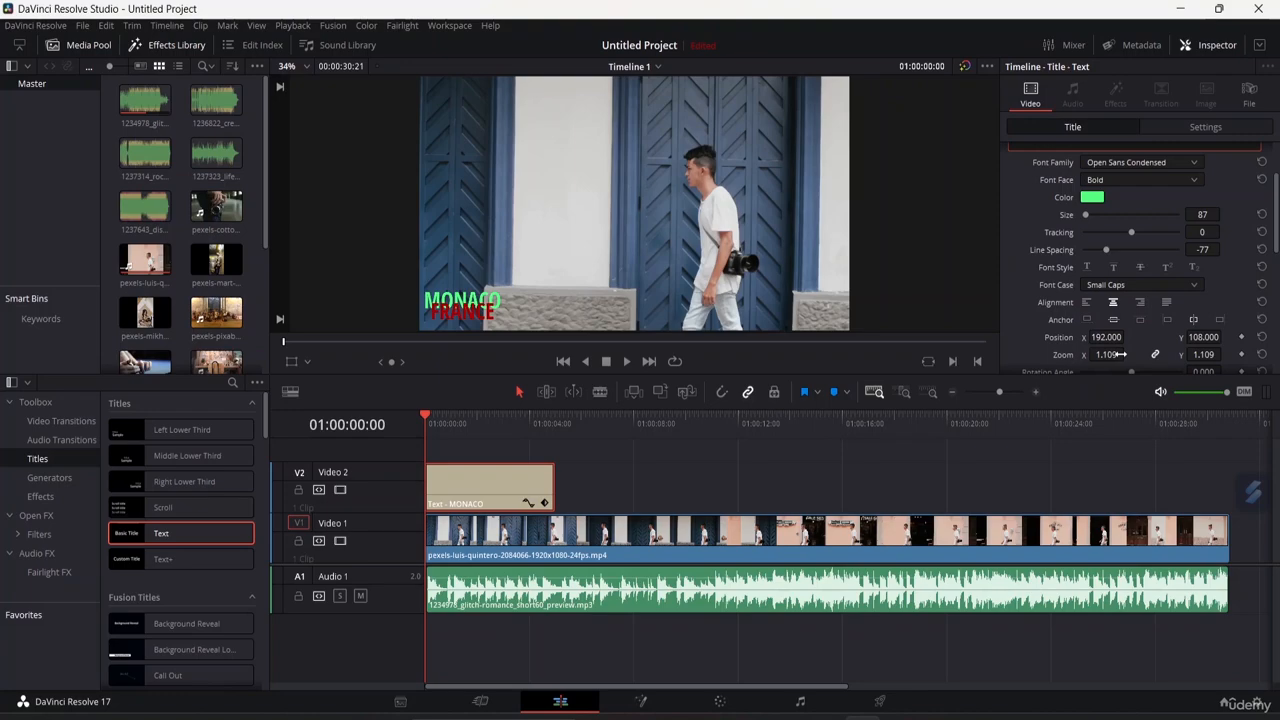
{"action": "left_click", "coordinate": [1157, 283]}
{"action": "left_click", "coordinate": [1122, 322]}
Try right and justified alignment, then return the title to centred alignment.
{"action": "left_click", "coordinate": [1139, 302]}
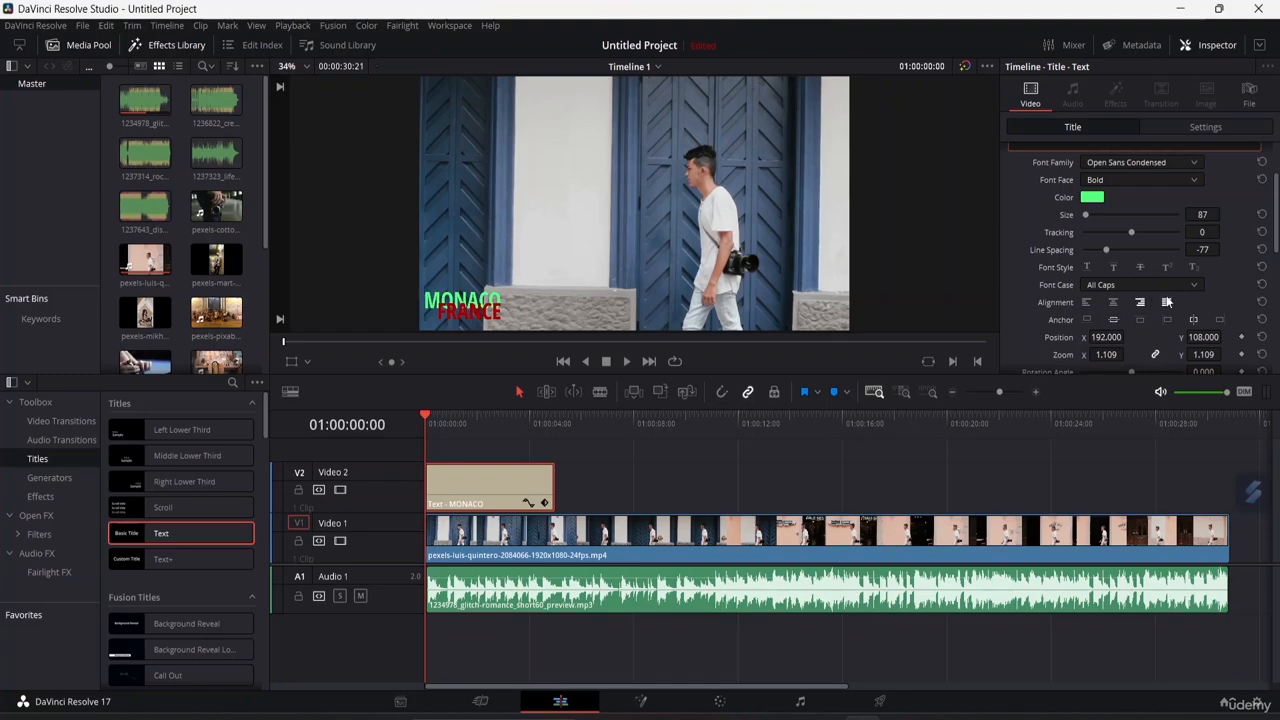
{"action": "left_click", "coordinate": [1166, 302]}
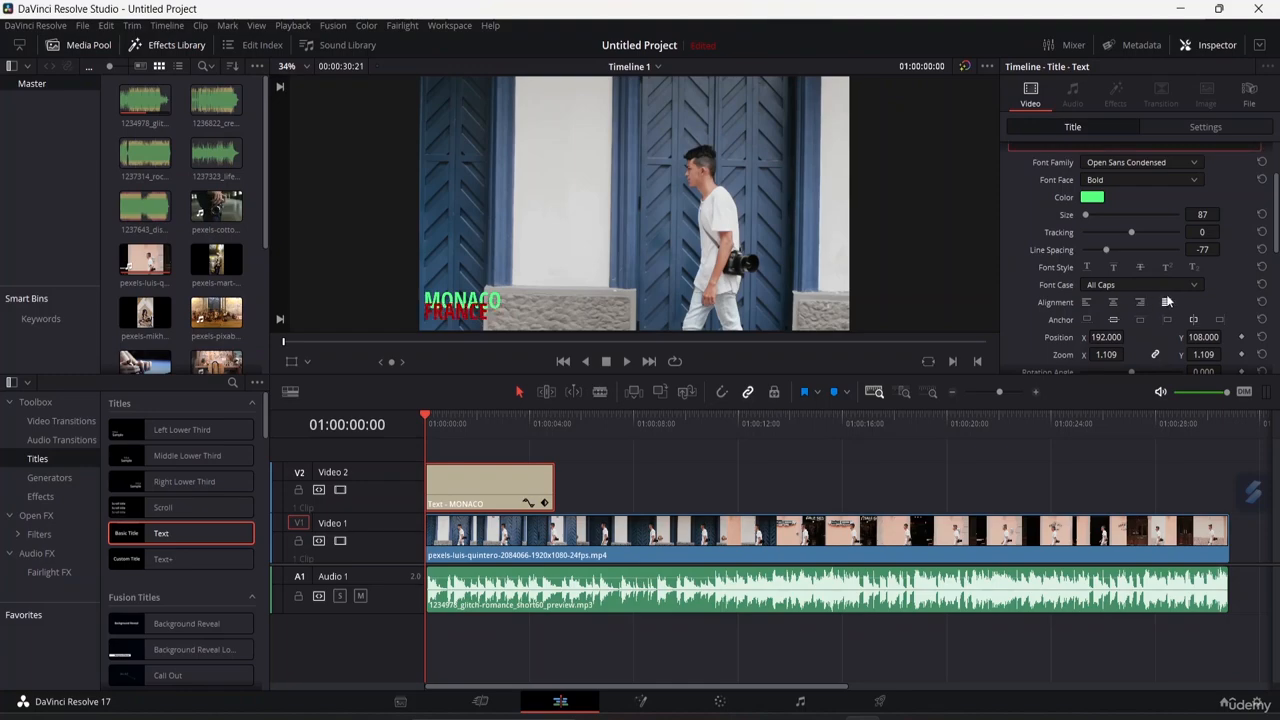
{"action": "left_click", "coordinate": [1113, 302]}
Play back the clip to preview the title, then return the playhead to the start.
{"action": "scroll", "coordinate": [1108, 321], "scroll_direction": "down", "scroll_amount": 2}
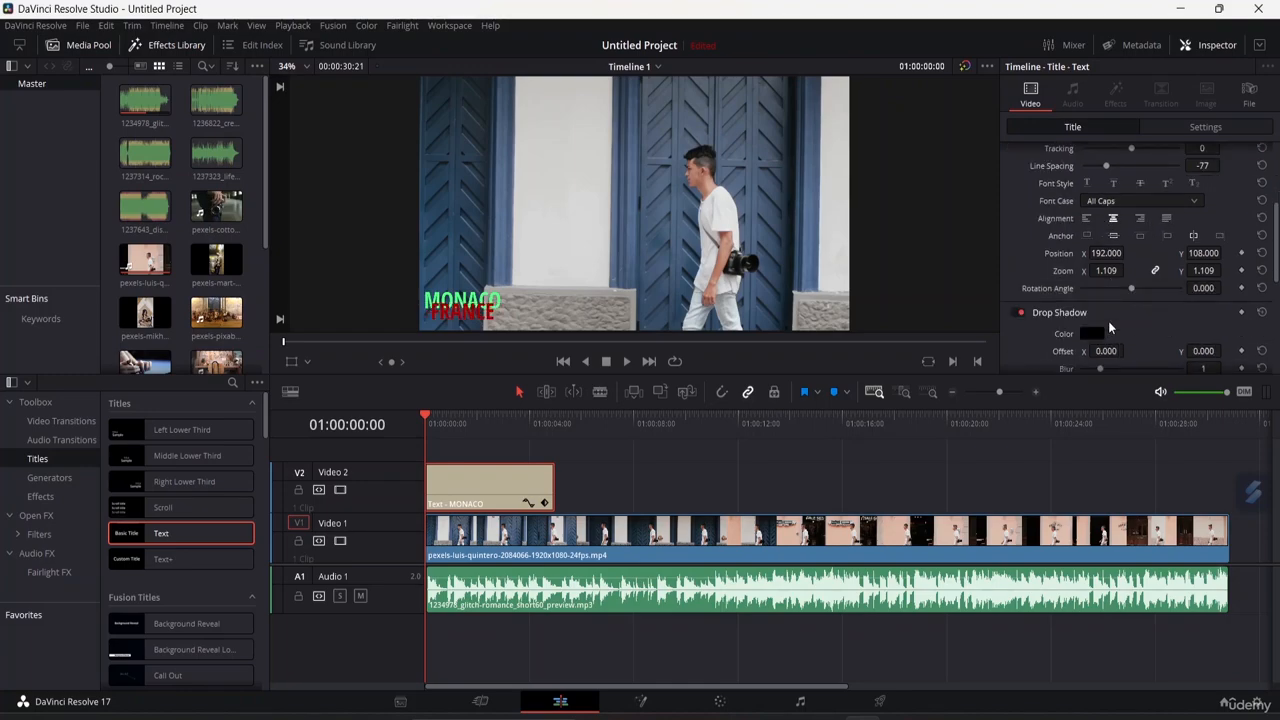
{"action": "scroll", "coordinate": [1108, 321], "scroll_direction": "down", "scroll_amount": 2}
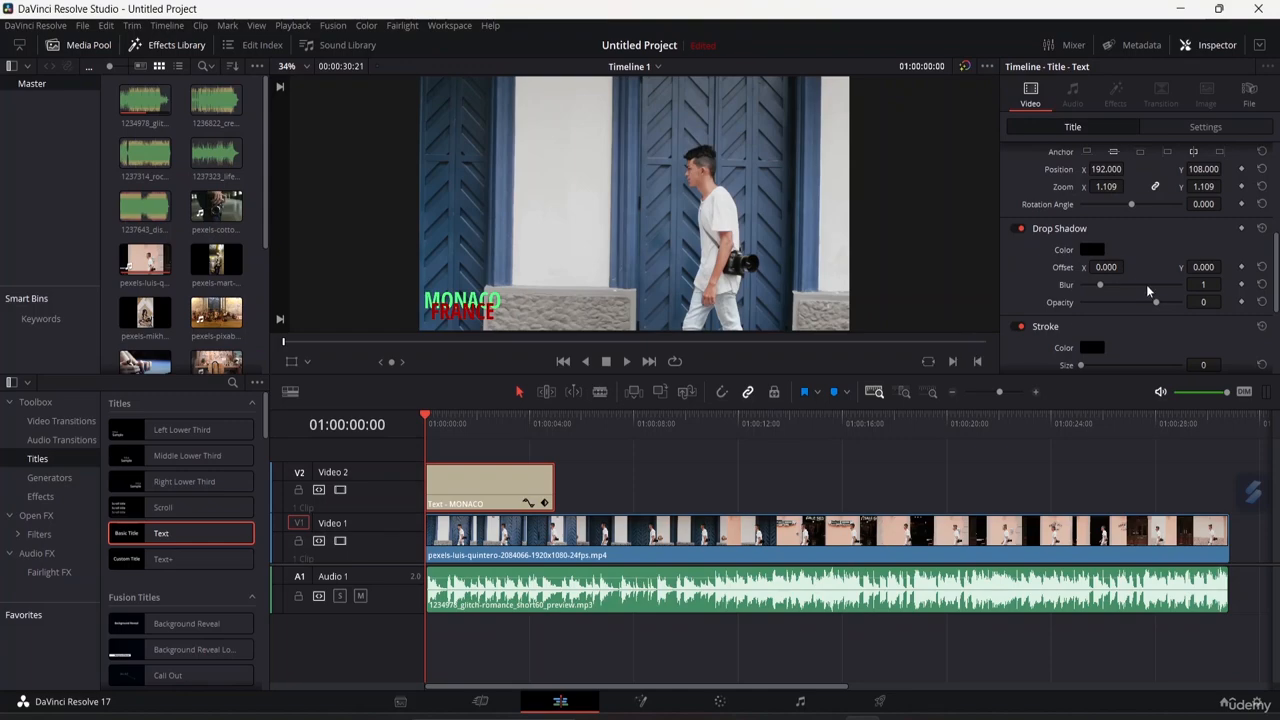
{"action": "key", "text": "space"}
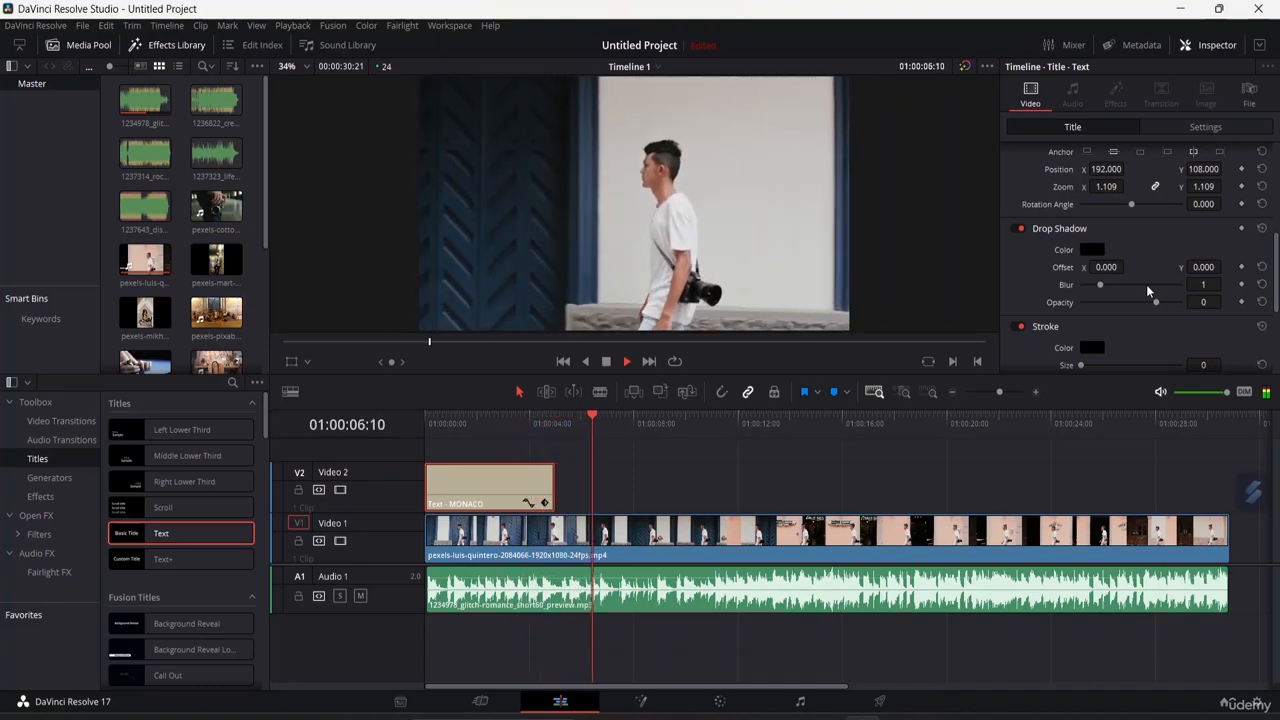
{"action": "key", "text": "space"}
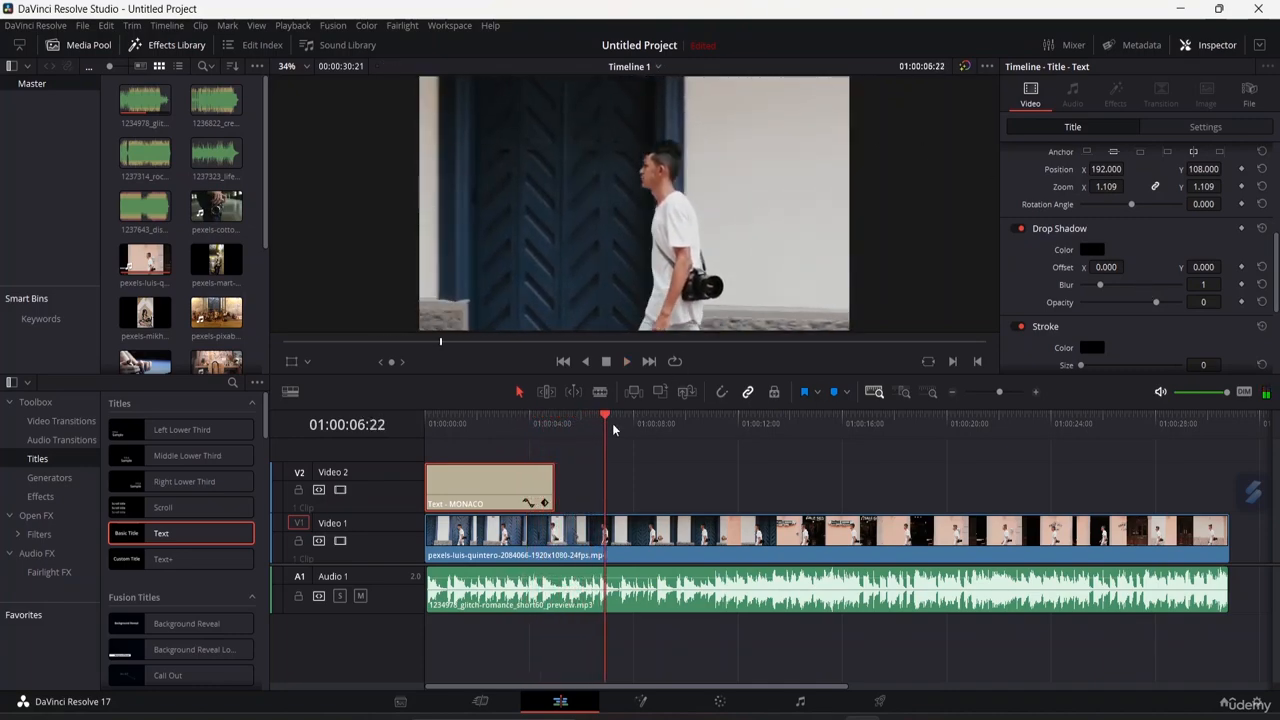
{"action": "left_click_drag", "start_coordinate": [606, 423], "coordinate": [532, 415]}
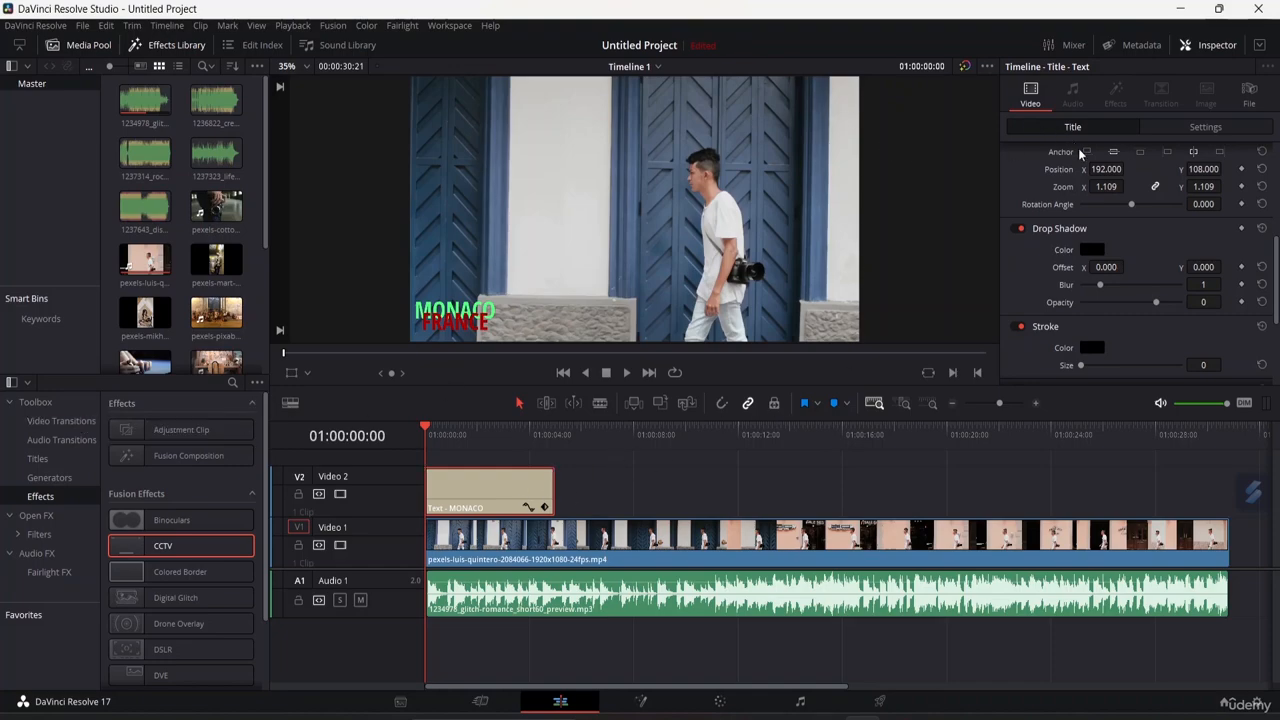
Enable a white background behind the title.
{"action": "left_click", "coordinate": [490, 305]}
{"action": "scroll", "coordinate": [1137, 277], "scroll_direction": "down", "scroll_amount": 4}
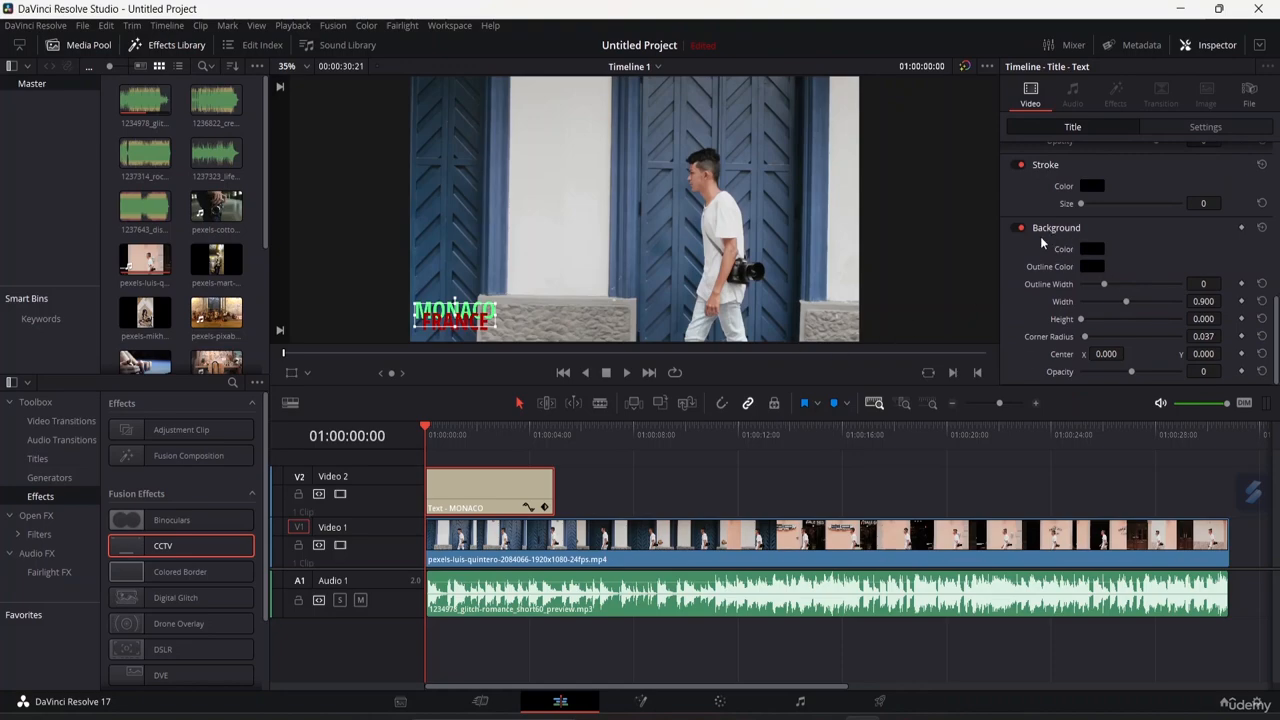
{"action": "left_click", "coordinate": [1097, 255]}
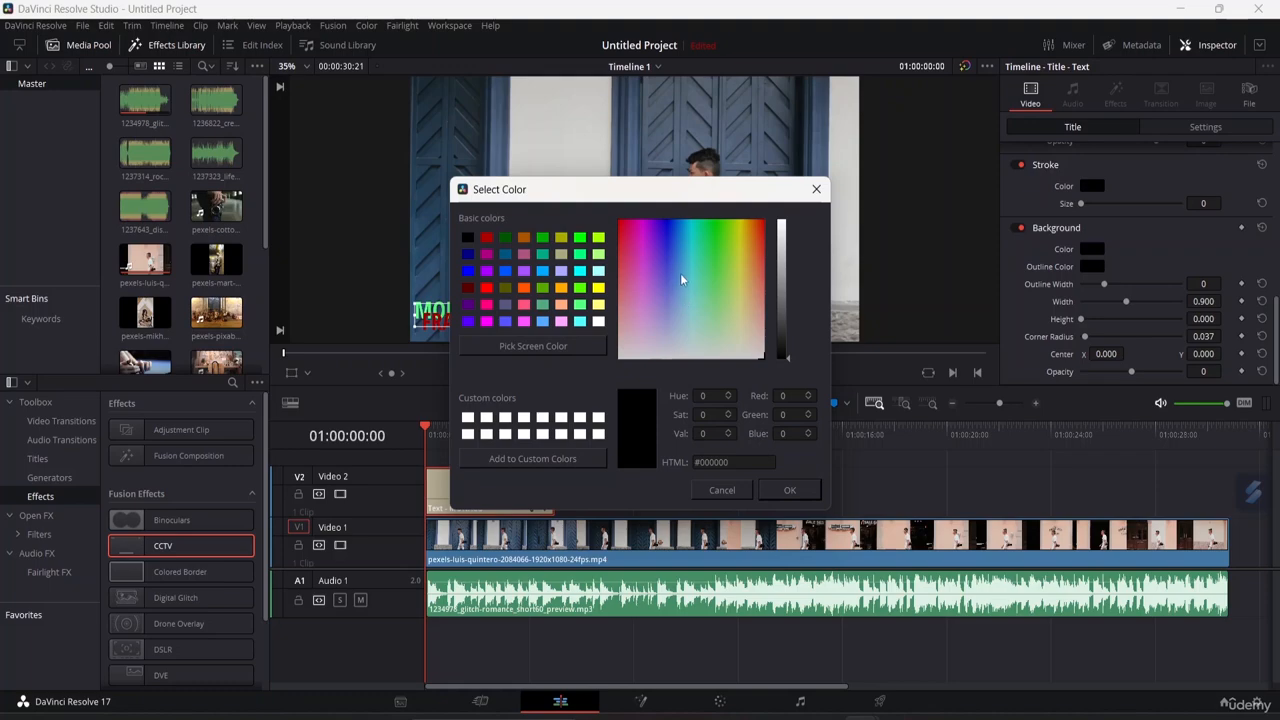
{"action": "left_click", "coordinate": [759, 231]}
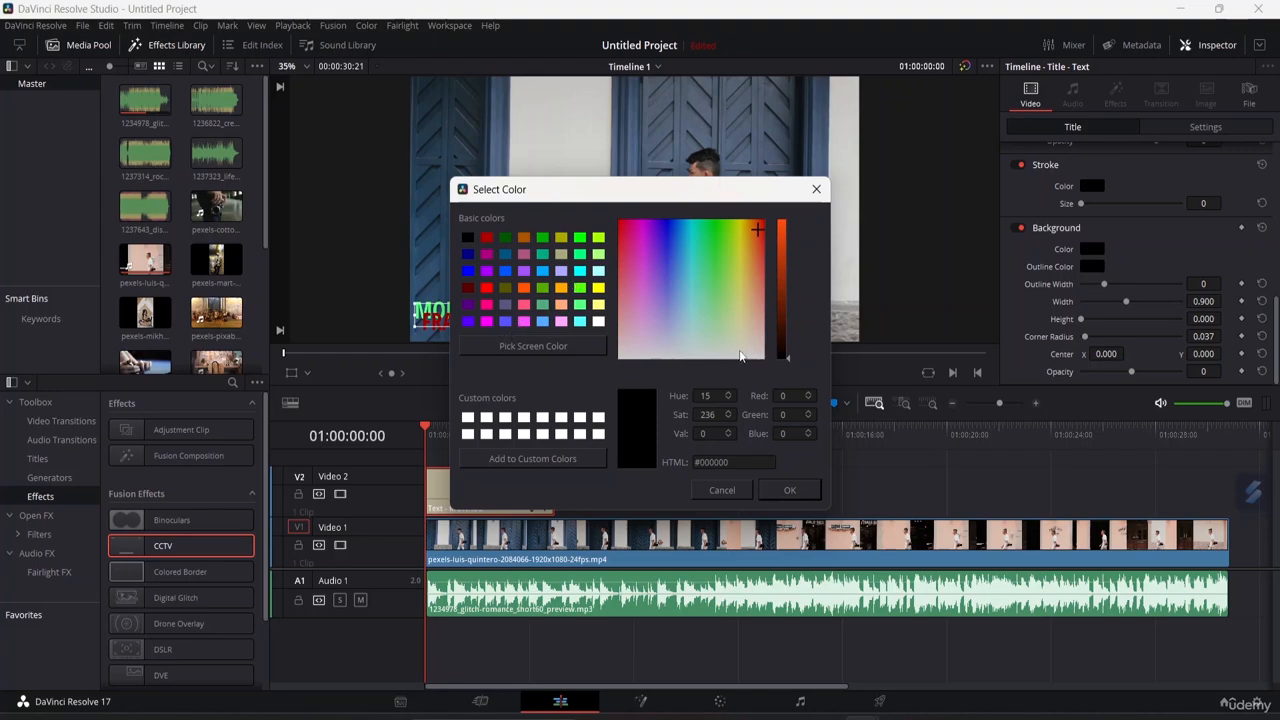
{"action": "left_click", "coordinate": [751, 354]}
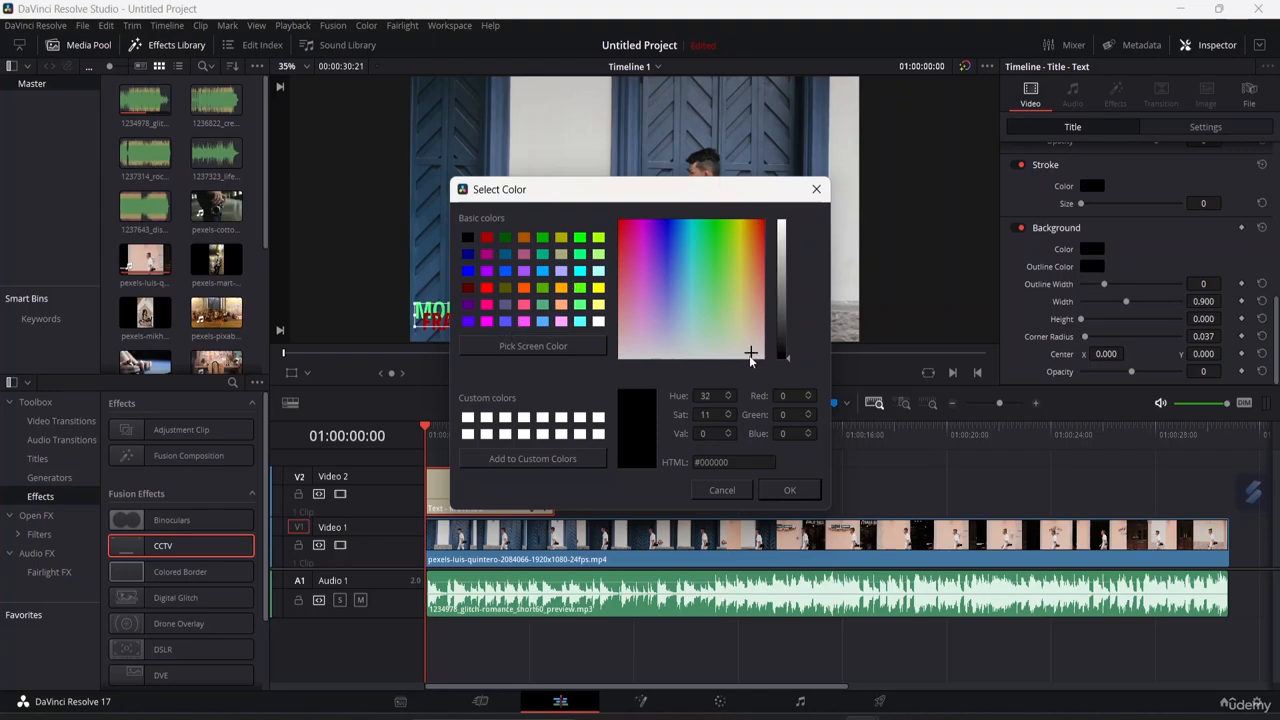
{"action": "left_click_drag", "start_coordinate": [751, 356], "coordinate": [627, 344]}
{"action": "left_click", "coordinate": [623, 352]}
{"action": "left_click", "coordinate": [467, 418]}
{"action": "left_click", "coordinate": [790, 490]}
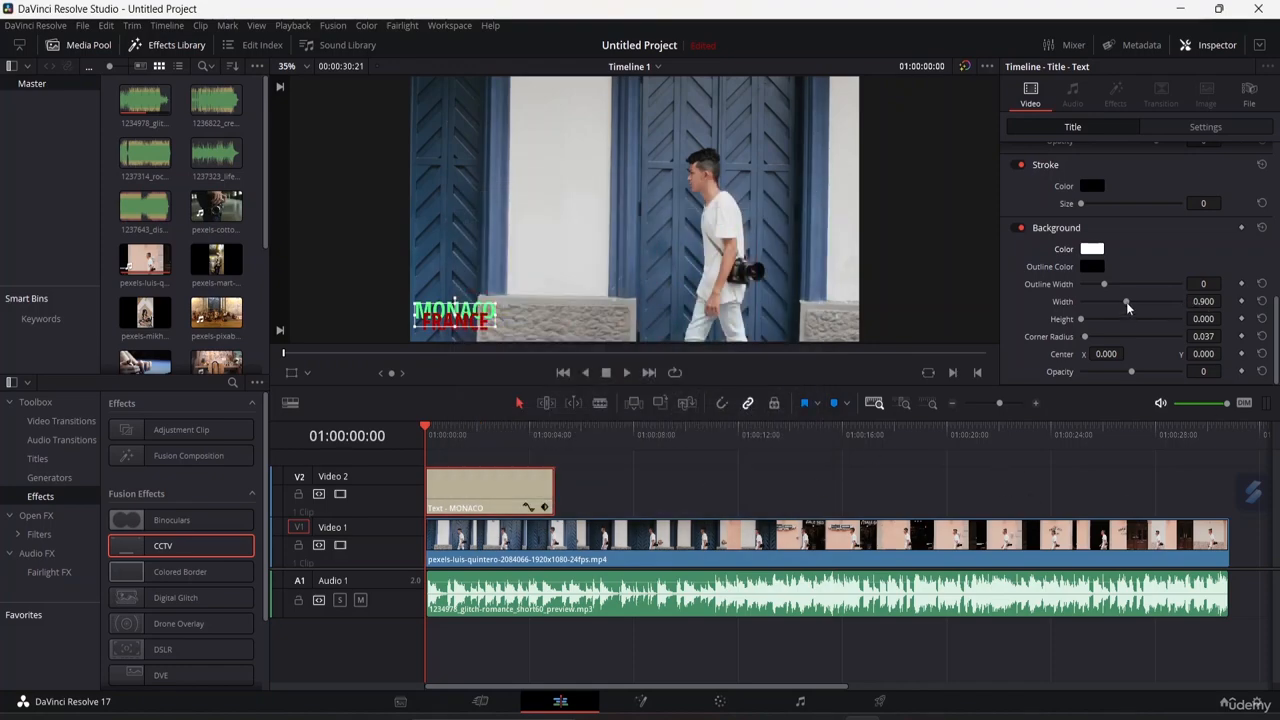
Try narrowing the title background and choosing an outline colour for it.
{"action": "left_click_drag", "start_coordinate": [1126, 302], "coordinate": [1093, 310]}
{"action": "left_click", "coordinate": [1092, 267]}
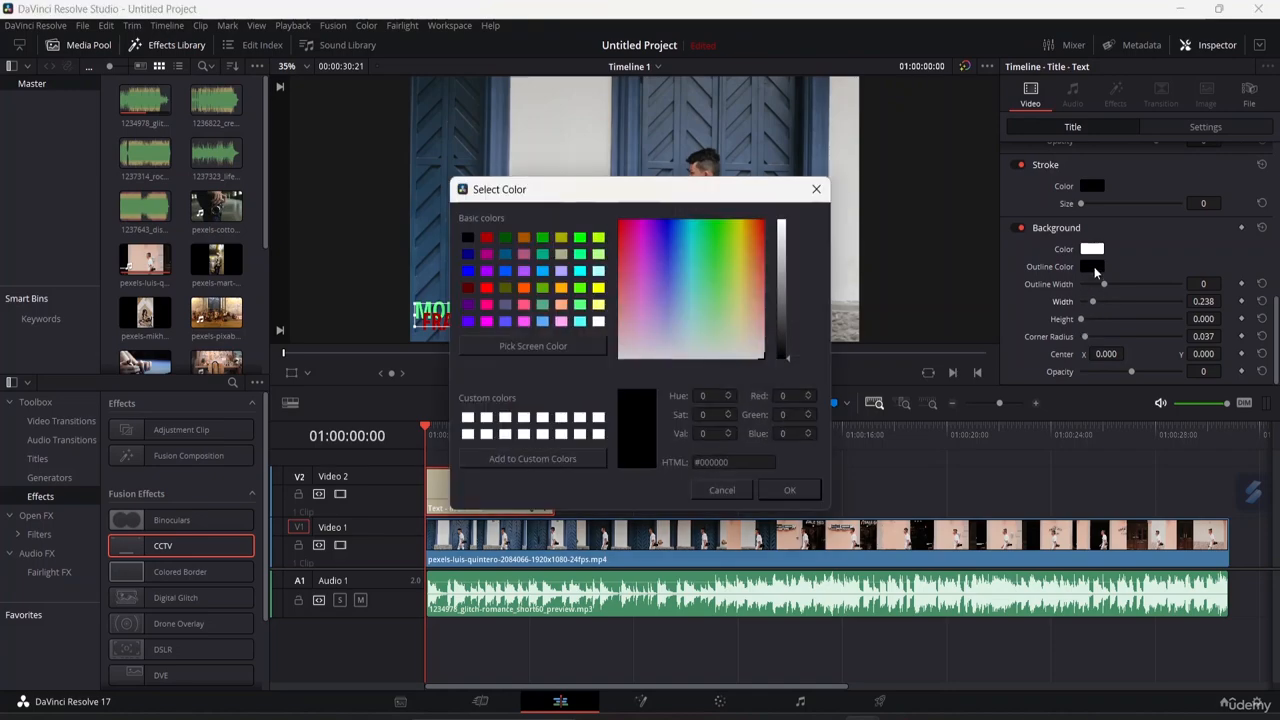
{"action": "left_click", "coordinate": [672, 234]}
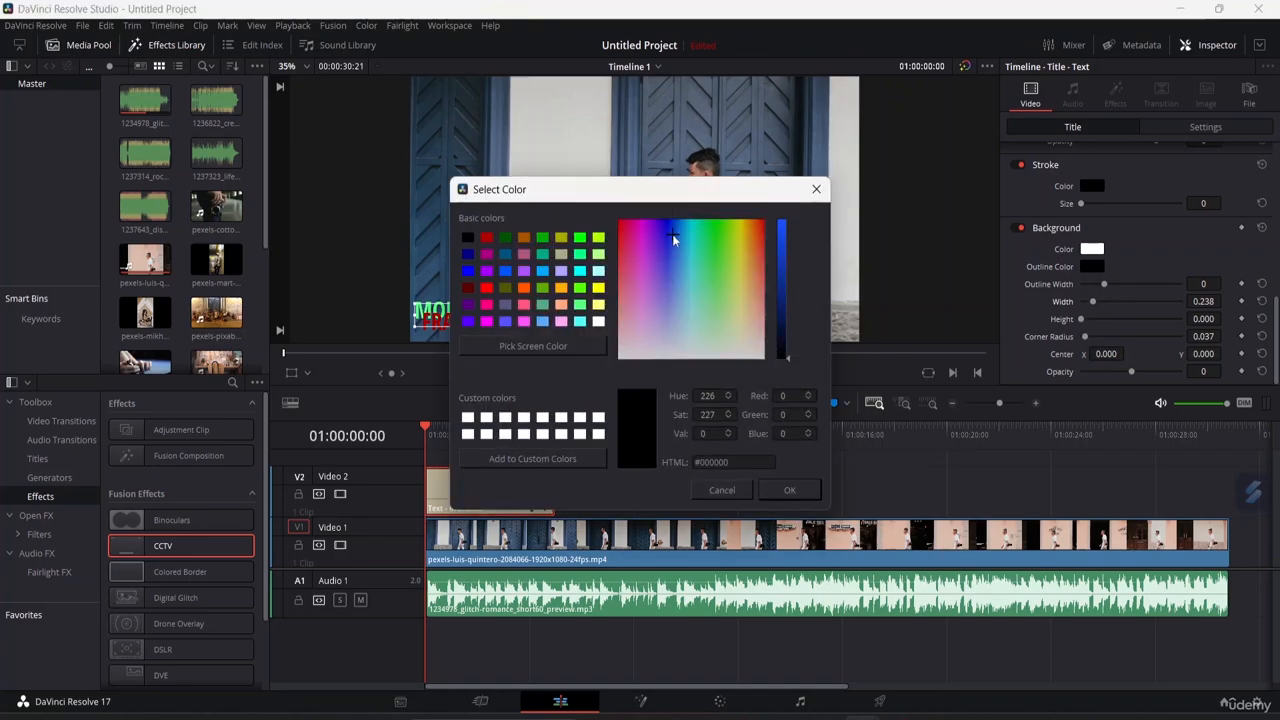
{"action": "left_click", "coordinate": [790, 490]}
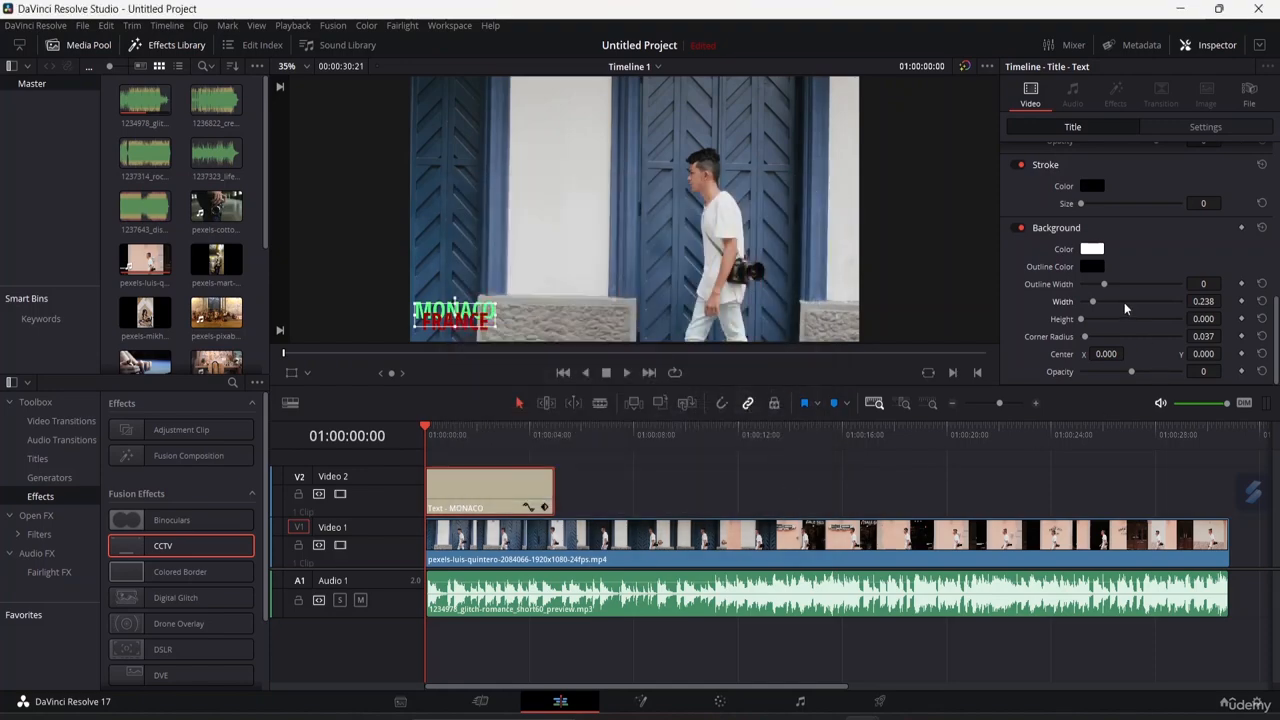
Resize the title background to about 0.2 width and 0.13 height, and set its corner radius to 0.
{"action": "mouse_move", "coordinate": [1095, 301]}
{"action": "left_mouse_down"}
{"action": "mouse_move", "coordinate": [1123, 302]}
{"action": "mouse_move", "coordinate": [1098, 322]}
{"action": "mouse_move", "coordinate": [1087, 320]}
{"action": "mouse_move", "coordinate": [1118, 305]}
{"action": "mouse_move", "coordinate": [1093, 302]}
{"action": "mouse_move", "coordinate": [1092, 316]}
{"action": "left_mouse_up"}
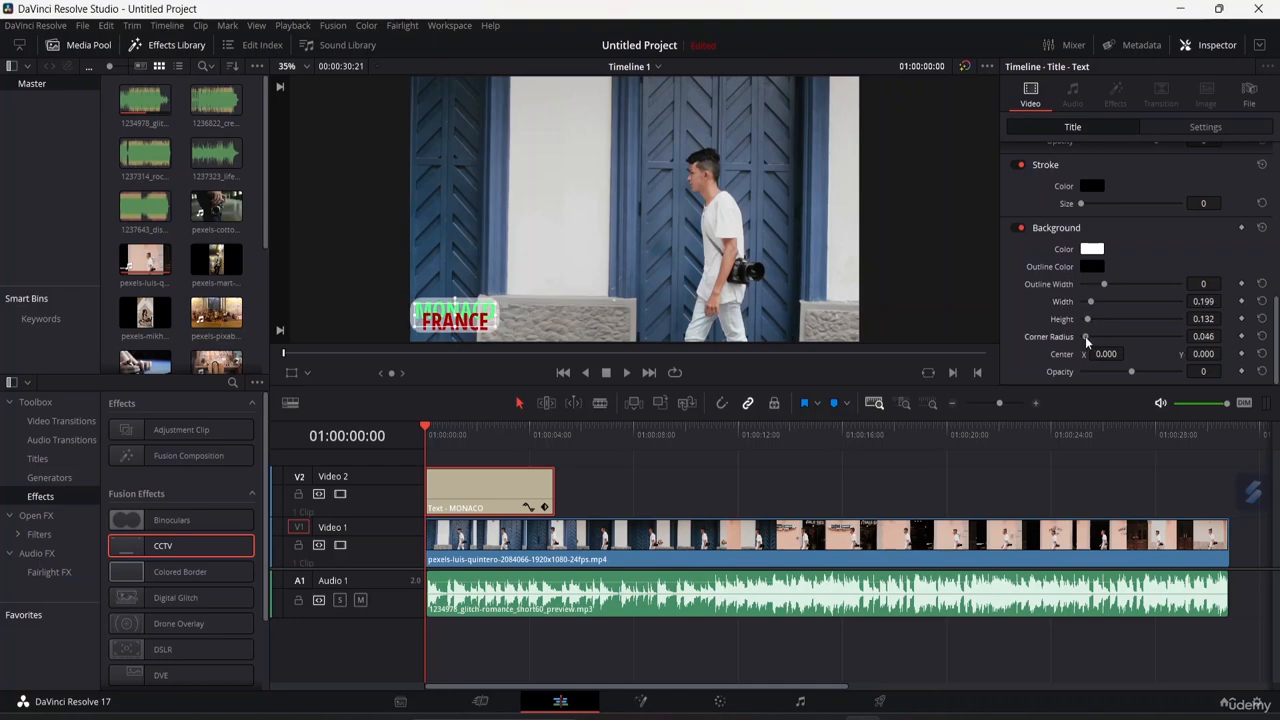
{"action": "mouse_move", "coordinate": [1087, 341]}
{"action": "left_mouse_down"}
{"action": "mouse_move", "coordinate": [1143, 338]}
{"action": "mouse_move", "coordinate": [1074, 349]}
{"action": "left_mouse_up"}
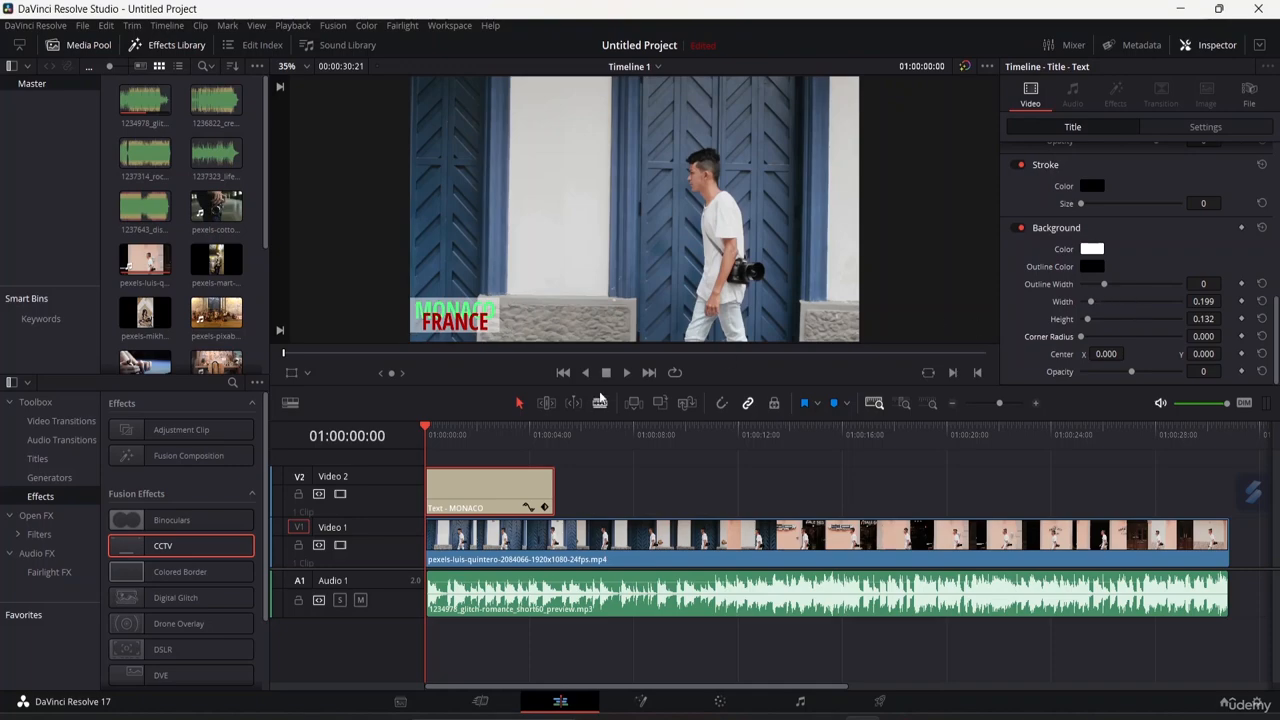
Set the background outline colour to peach #ffaa7f.
{"action": "left_click", "coordinate": [1091, 267]}
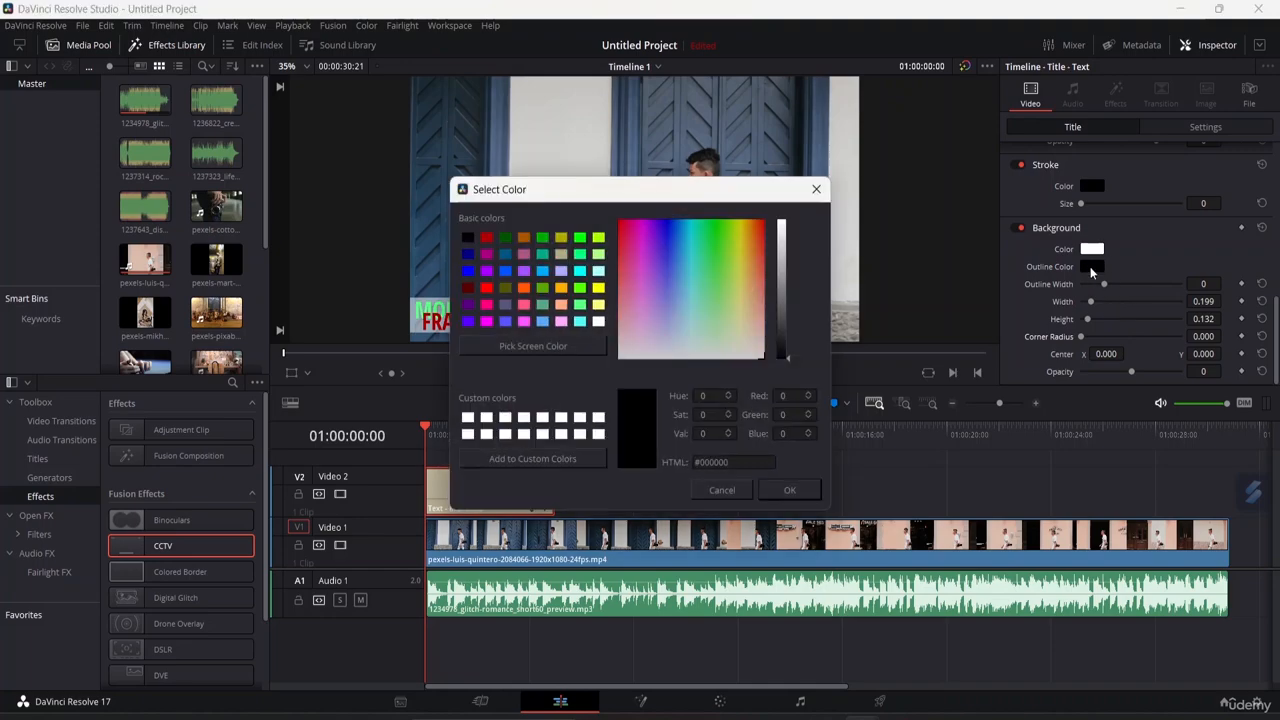
{"action": "left_click", "coordinate": [562, 305]}
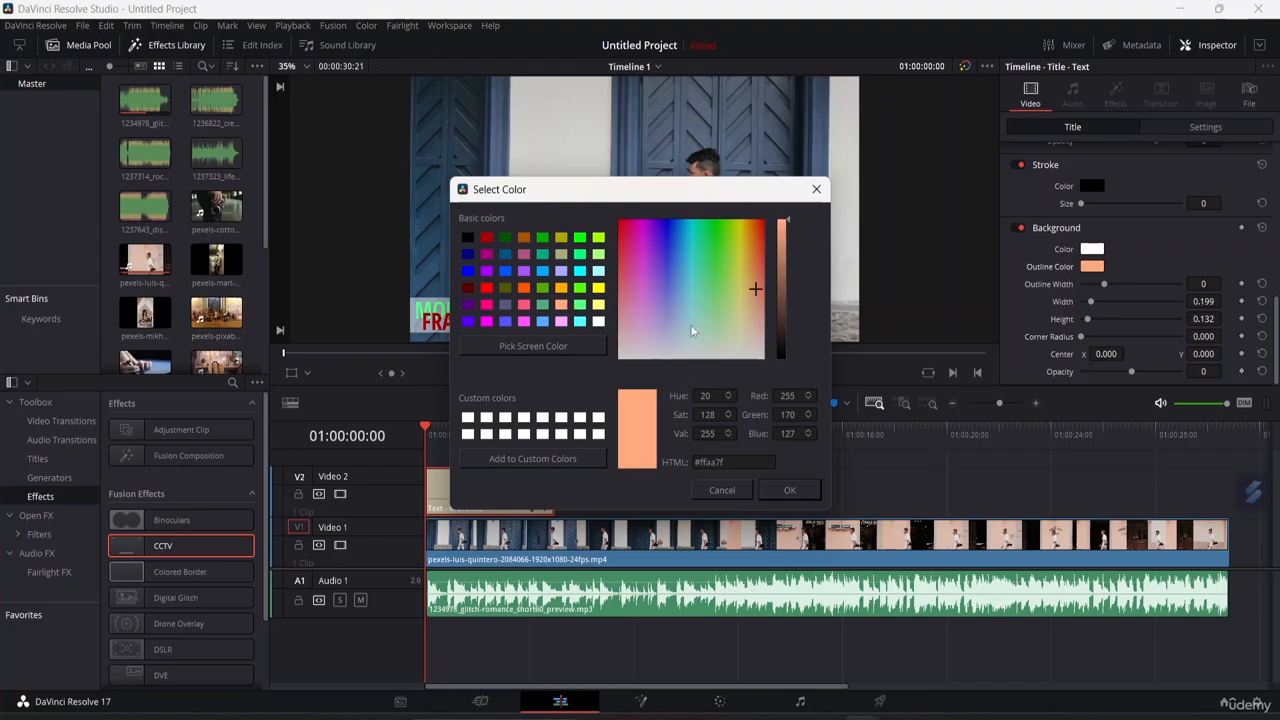
{"action": "left_click", "coordinate": [791, 490]}
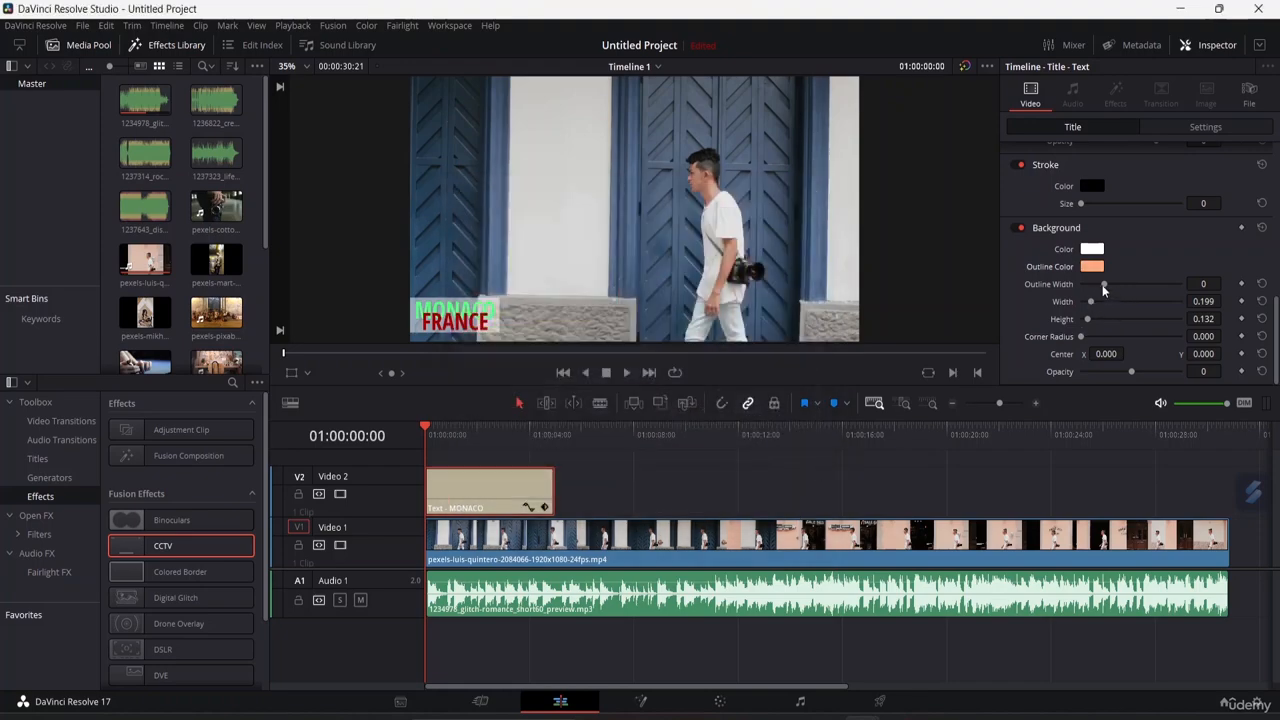
Set the background outline width to 9 and its opacity to 52.
{"action": "left_click_drag", "start_coordinate": [1102, 285], "coordinate": [1163, 301]}
{"action": "left_click_drag", "start_coordinate": [1174, 299], "coordinate": [1112, 308]}
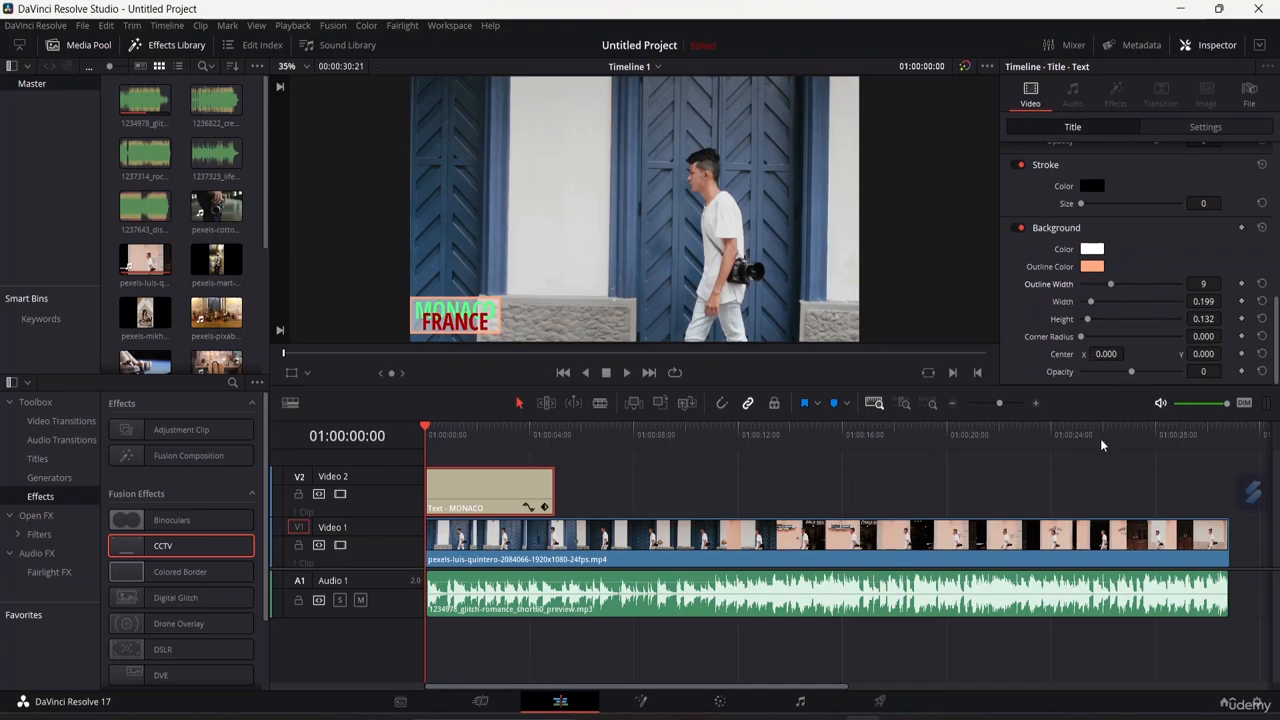
{"action": "mouse_move", "coordinate": [1128, 373]}
{"action": "left_mouse_down"}
{"action": "mouse_move", "coordinate": [1104, 372]}
{"action": "mouse_move", "coordinate": [1134, 375]}
{"action": "left_mouse_up"}
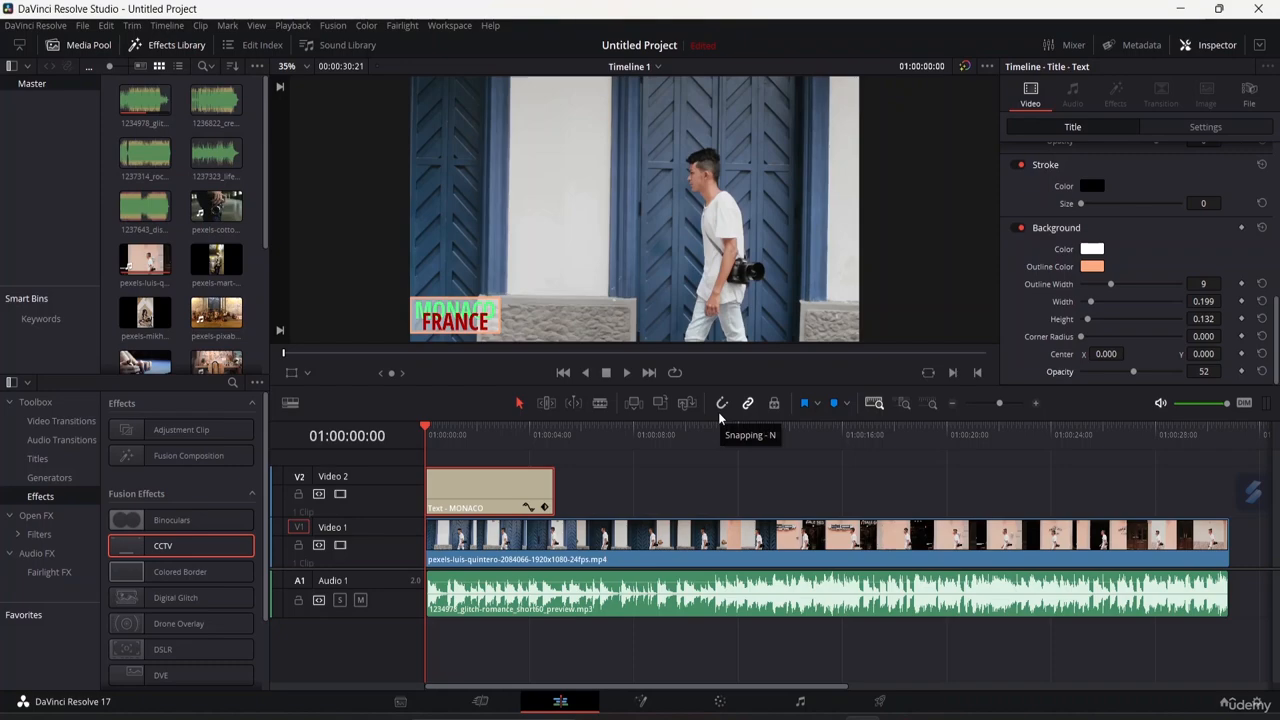
Insert the pexels-cottonbro-studio clip into the timeline above the main video at about 8 seconds.
{"action": "left_click", "coordinate": [216, 208]}
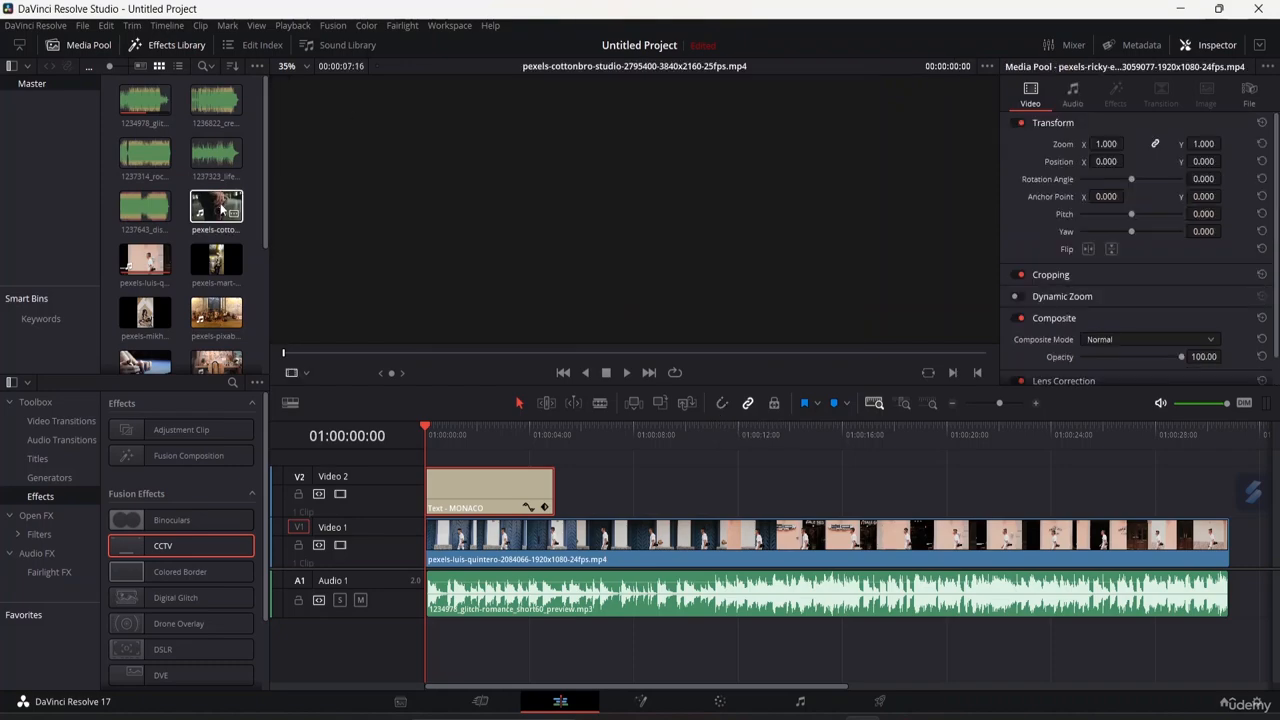
{"action": "left_click_drag", "start_coordinate": [216, 208], "coordinate": [791, 472]}
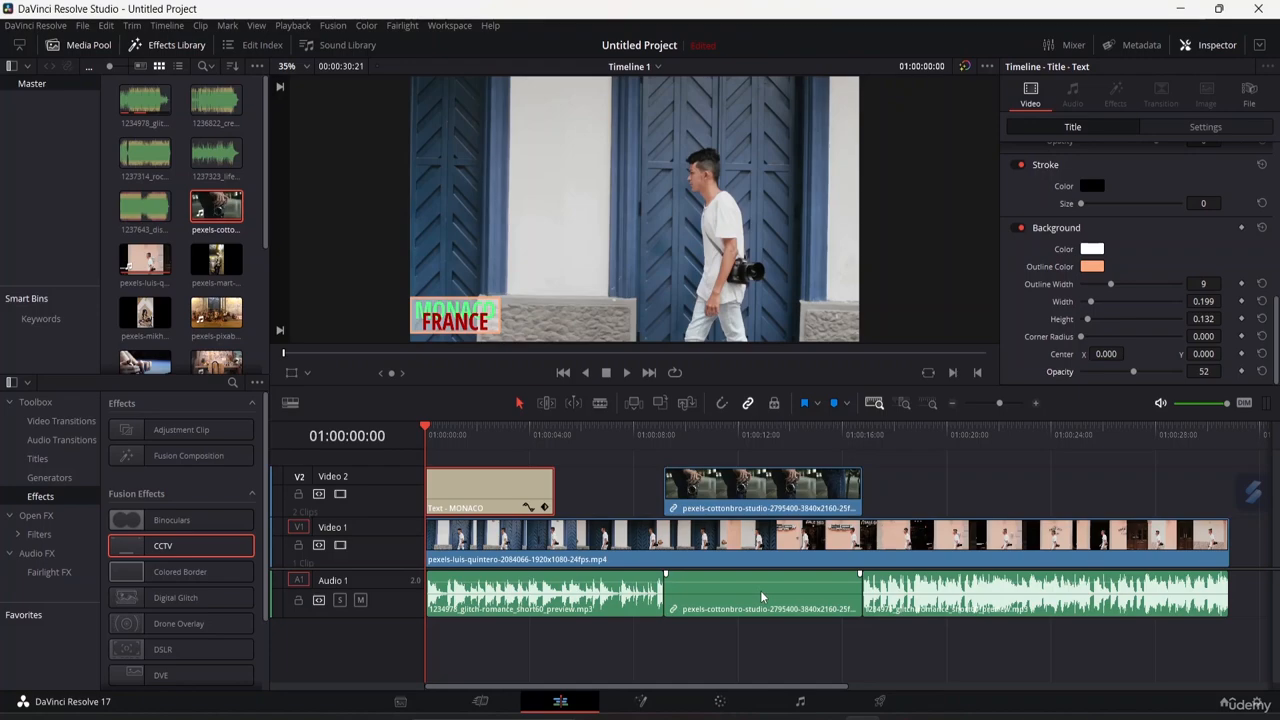
Move the cottonbro clip near the start onto separate tracks and shift the remaining music segment left to close the gap.
{"action": "left_click_drag", "start_coordinate": [762, 597], "coordinate": [540, 645]}
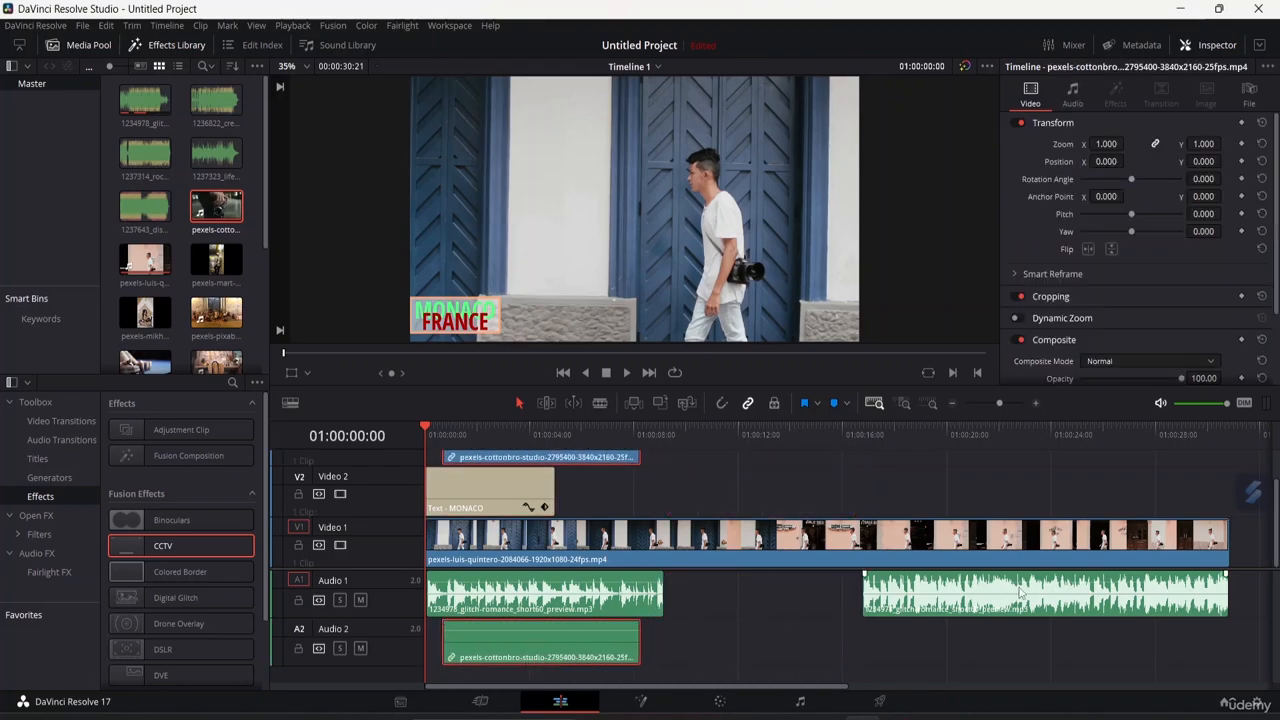
{"action": "left_click_drag", "start_coordinate": [1020, 593], "coordinate": [824, 620]}
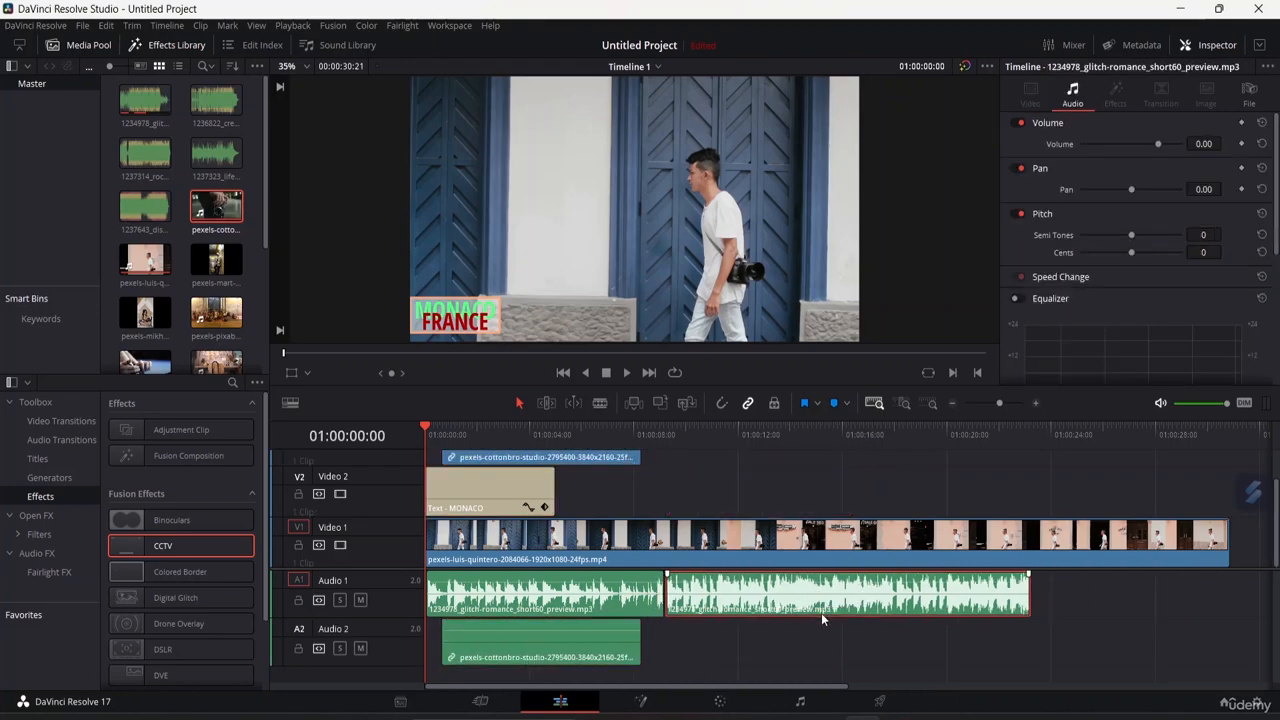
Unlink the cottonbro clip's video from its audio.
{"action": "left_click", "coordinate": [814, 648]}
{"action": "left_click", "coordinate": [625, 644]}
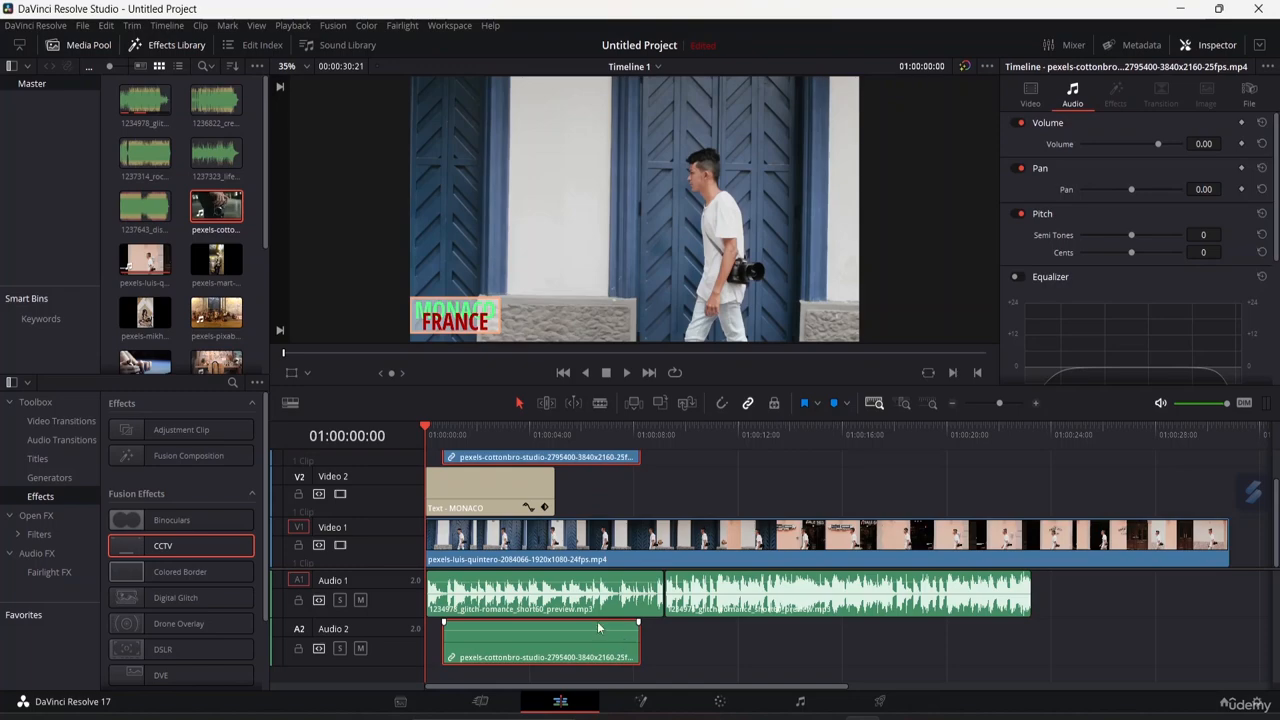
{"action": "right_click", "coordinate": [572, 458]}
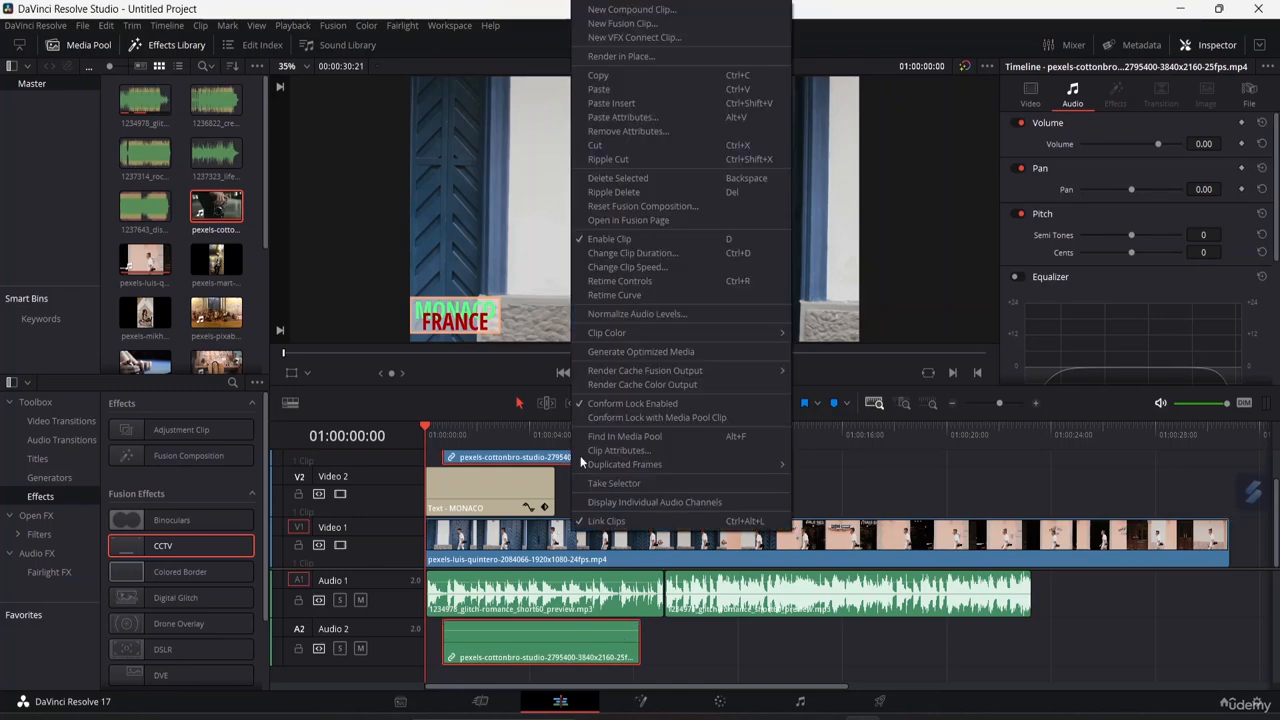
{"action": "left_click", "coordinate": [635, 502]}
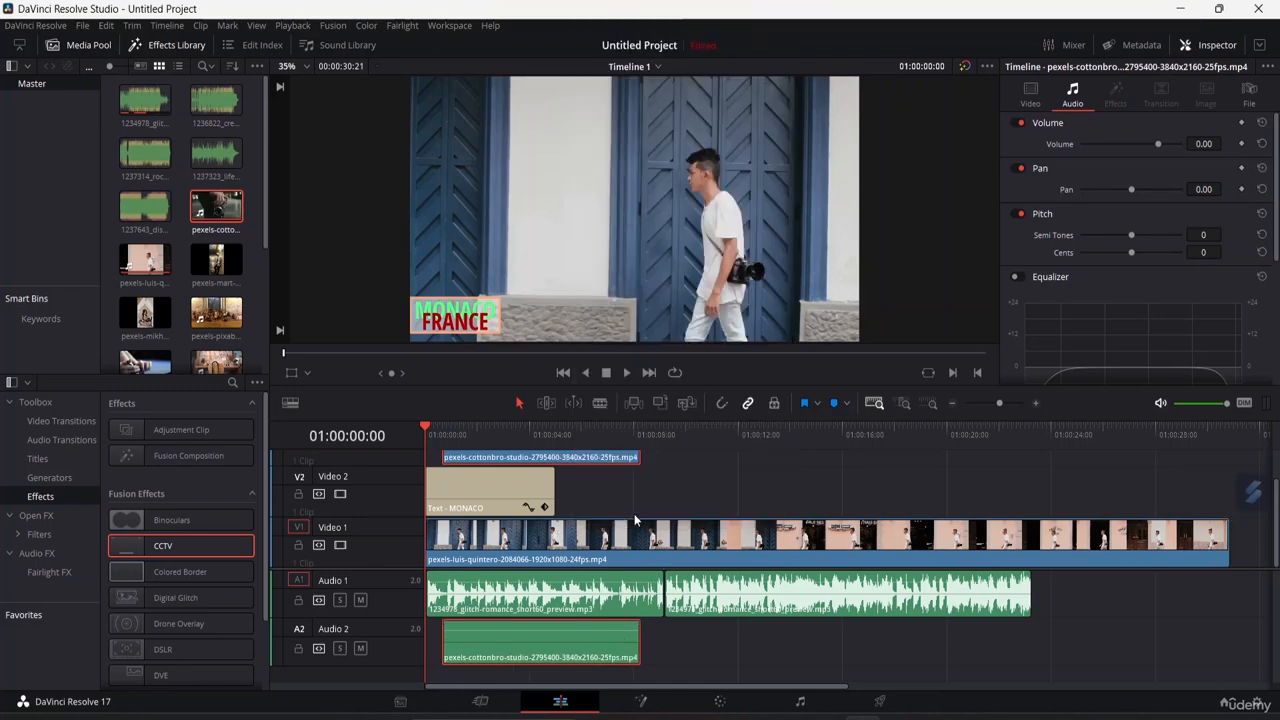
Cut the cottonbro clip's audio out of the second audio track.
{"action": "left_click", "coordinate": [775, 661]}
{"action": "left_click", "coordinate": [586, 658]}
{"action": "right_click", "coordinate": [586, 658]}
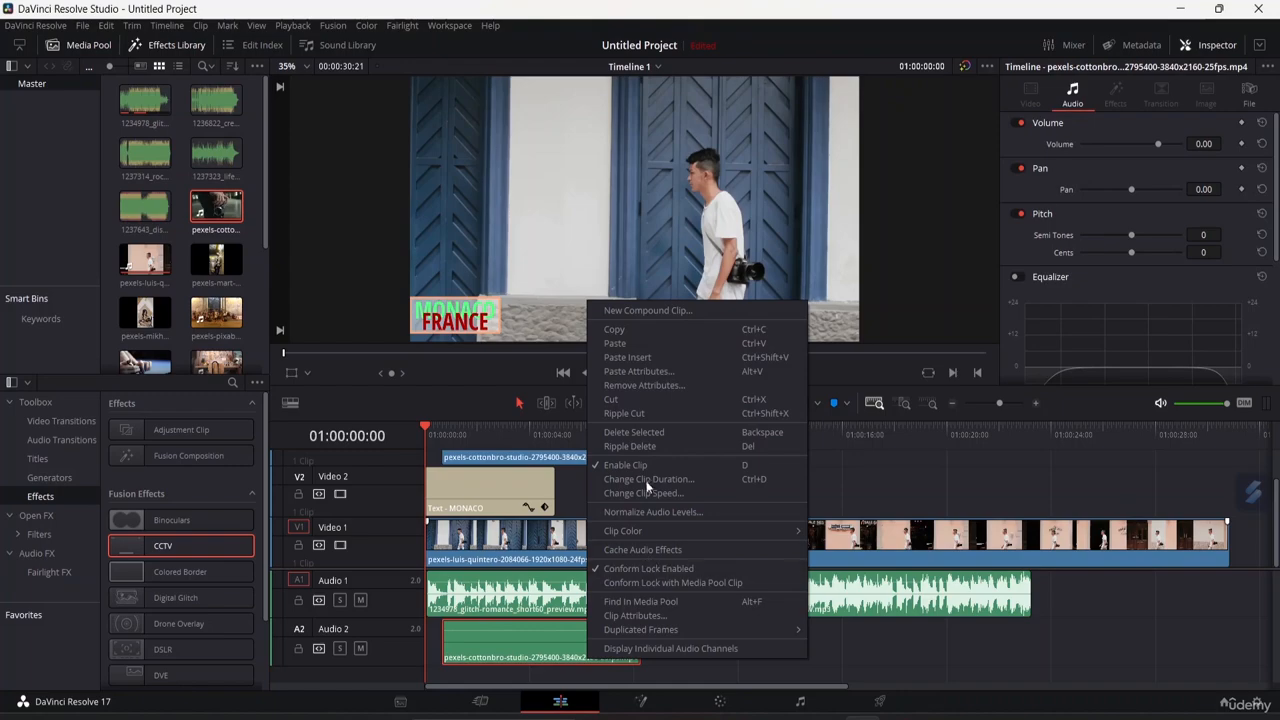
{"action": "left_click", "coordinate": [670, 399]}
{"action": "scroll", "coordinate": [710, 545], "scroll_direction": "up", "scroll_amount": 1}
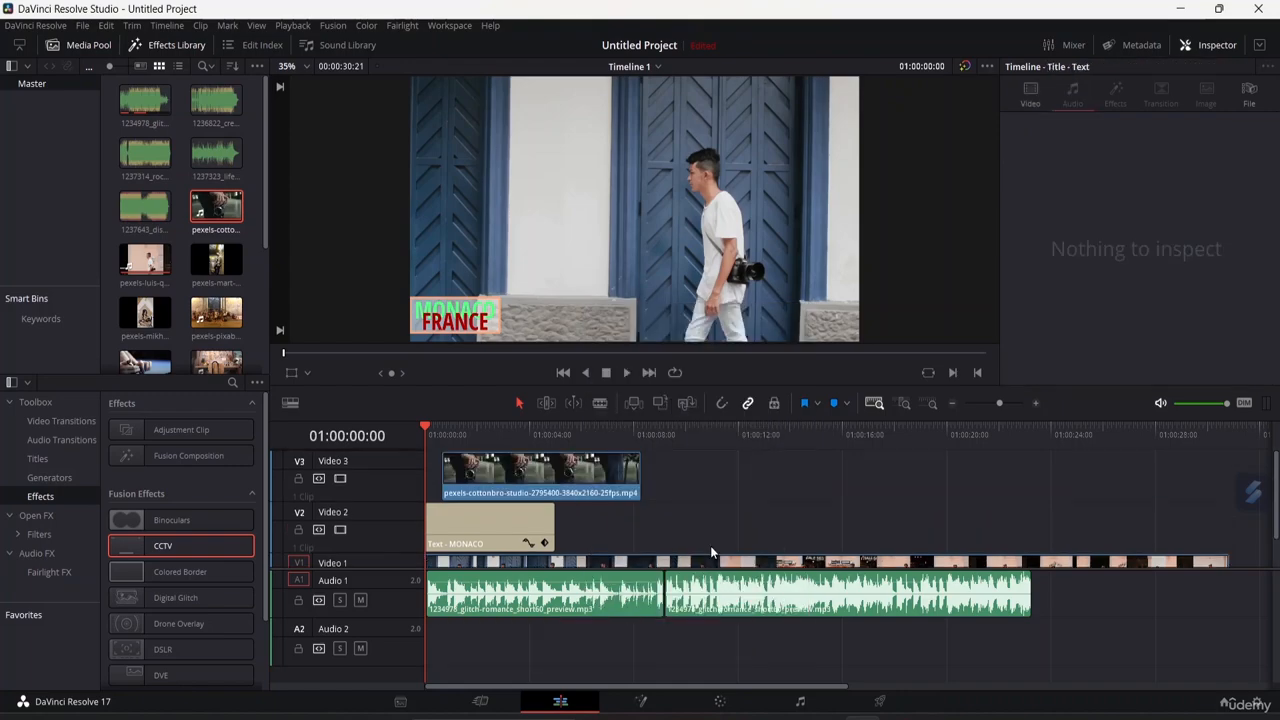
Move the cottonbro video clip down from Video 3 onto Video 2, starting at about 8 seconds.
{"action": "left_click", "coordinate": [600, 468]}
{"action": "left_click_drag", "start_coordinate": [600, 468], "coordinate": [817, 518]}
{"action": "mouse_move", "coordinate": [810, 607]}
{"action": "left_mouse_down"}
{"action": "mouse_move", "coordinate": [813, 652]}
{"action": "mouse_move", "coordinate": [817, 616]}
{"action": "left_mouse_up"}
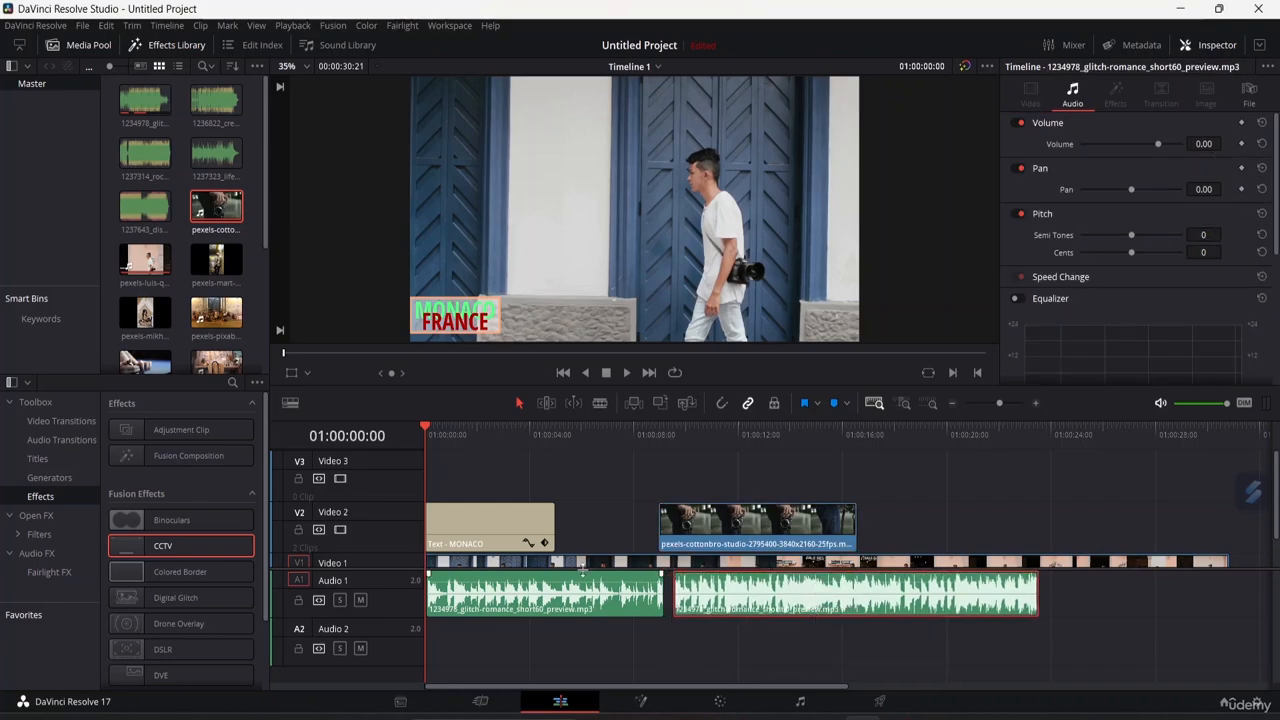
{"action": "key", "text": "space"}
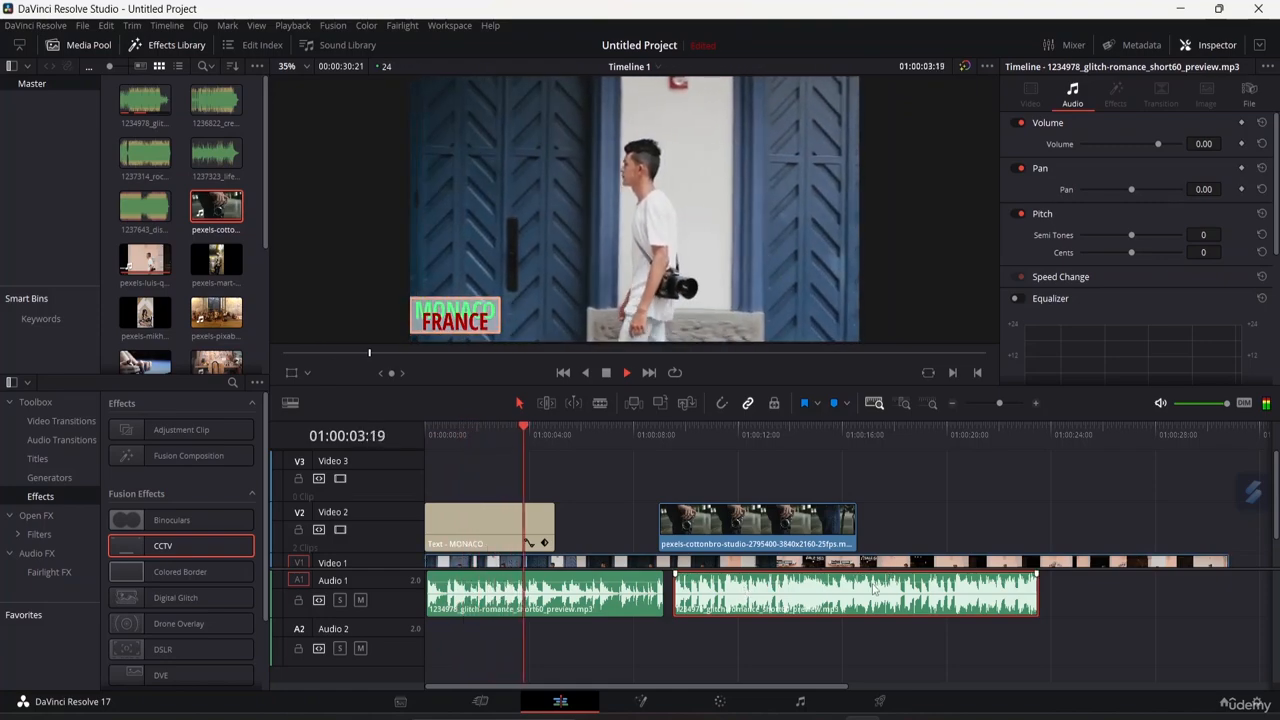
{"action": "left_click_drag", "start_coordinate": [750, 598], "coordinate": [741, 600]}
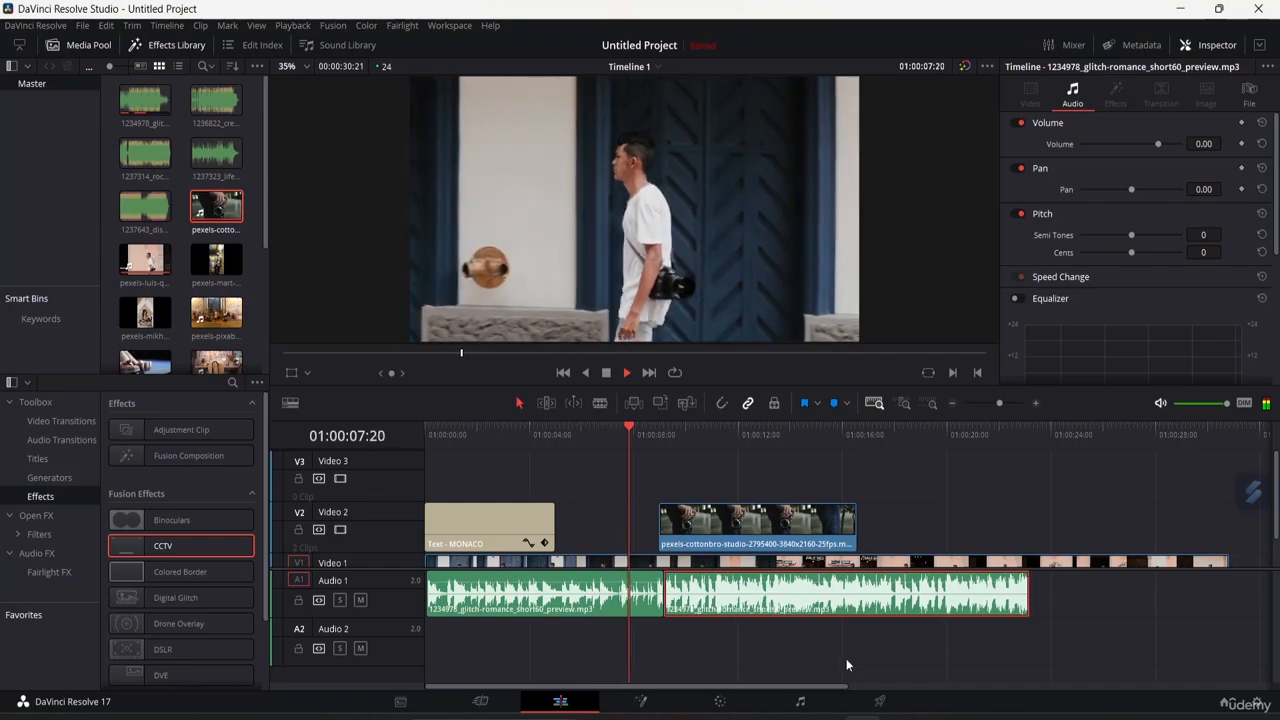
{"action": "left_click", "coordinate": [846, 662]}
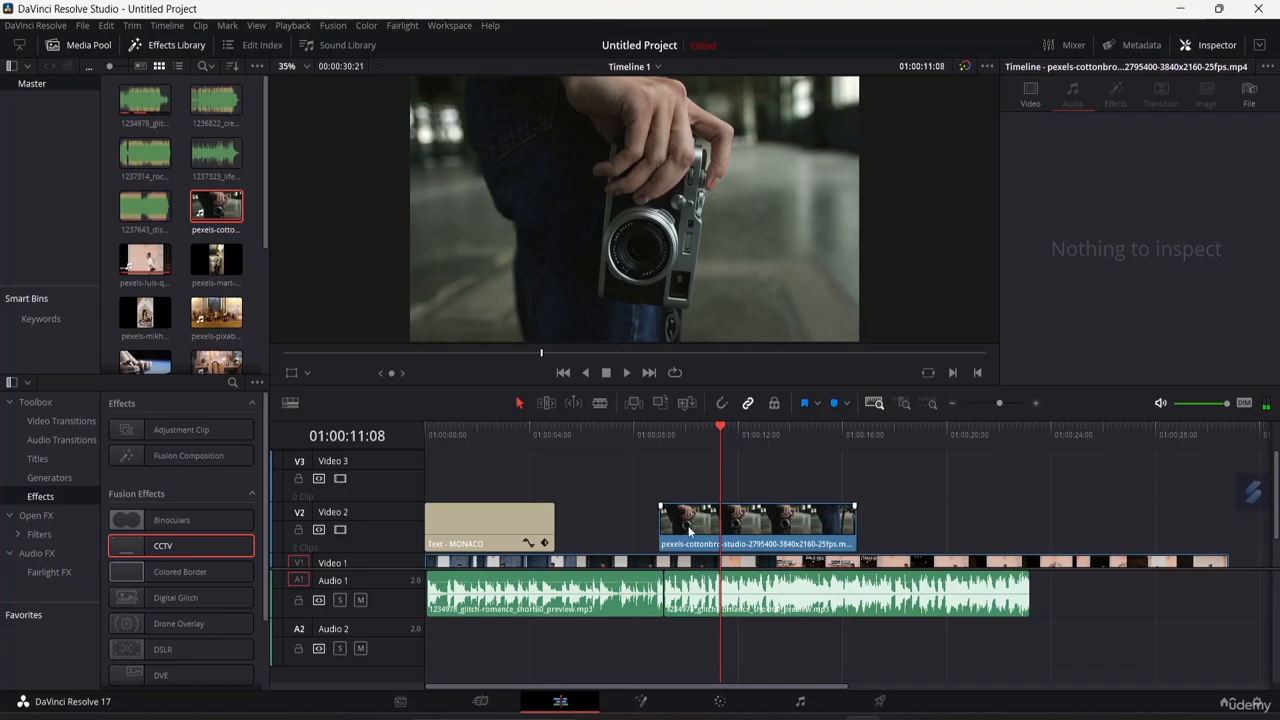
Shift the cottonbro clip slightly later along Video 2.
{"action": "left_click_drag", "start_coordinate": [688, 530], "coordinate": [727, 528]}
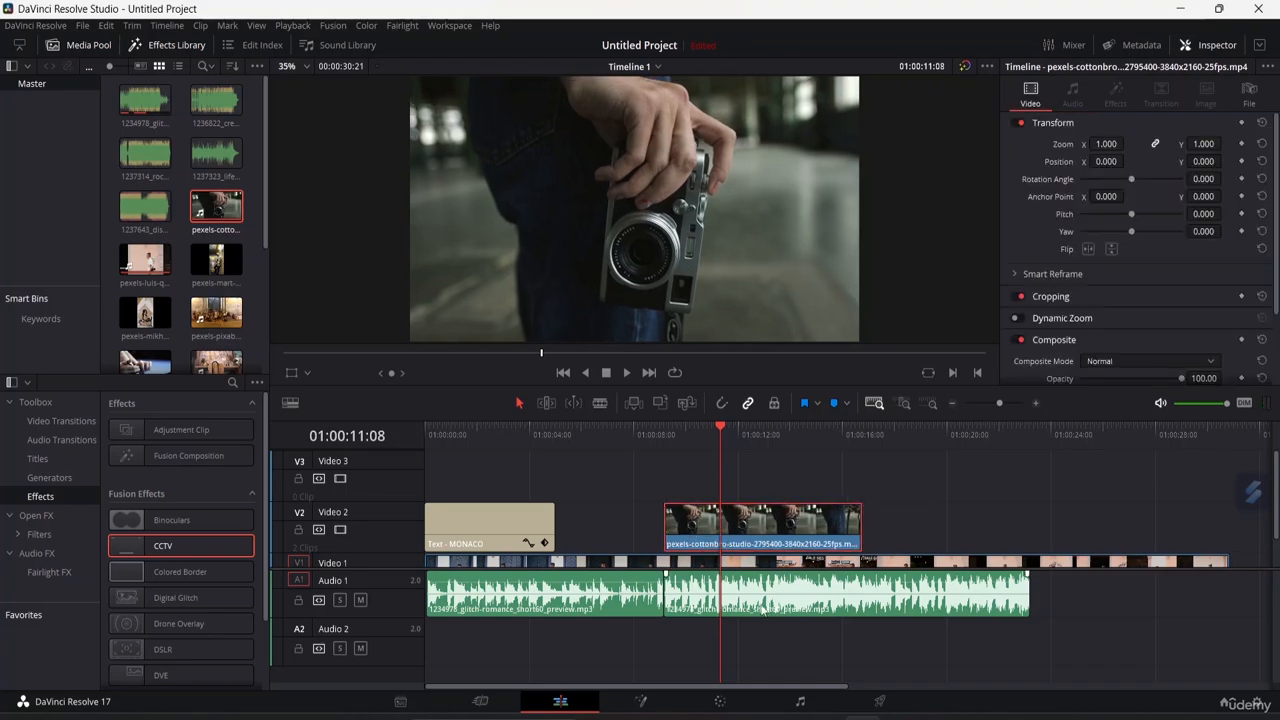
Browse the video transitions library, previewing the dissolve, iris, motion, shape and wipe transitions.
{"action": "left_click", "coordinate": [62, 419]}
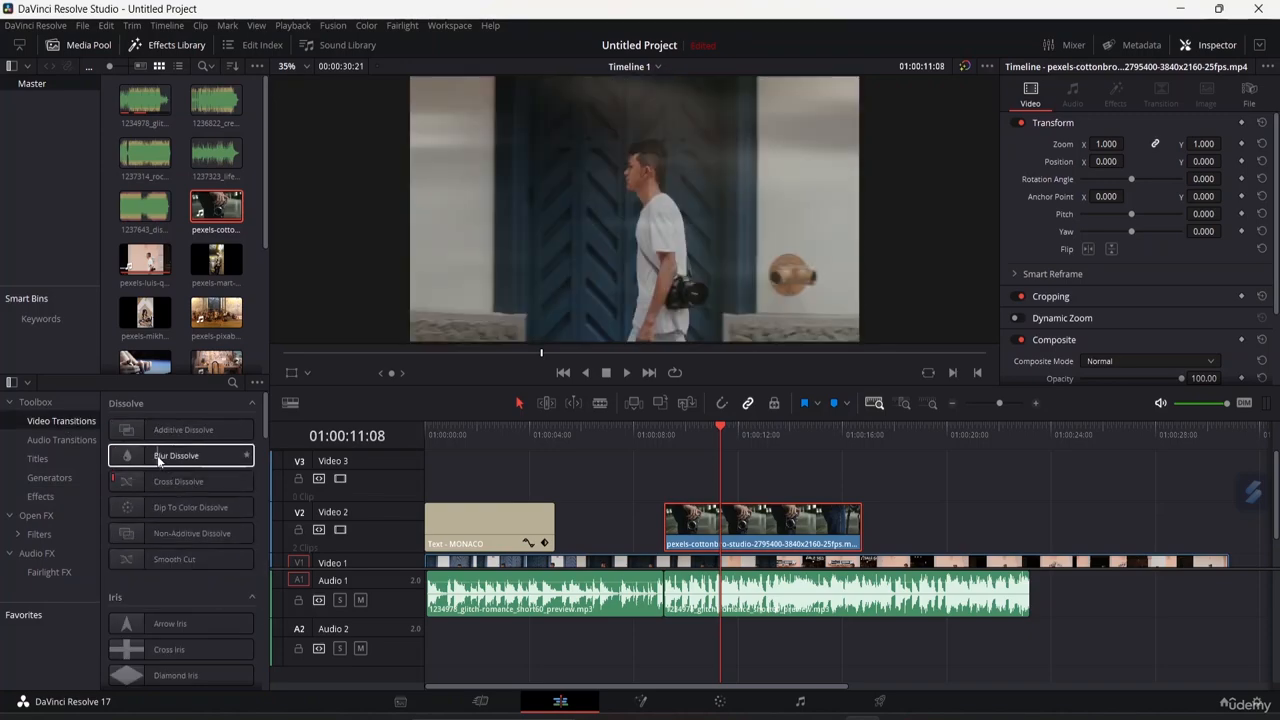
{"action": "left_click", "coordinate": [155, 457]}
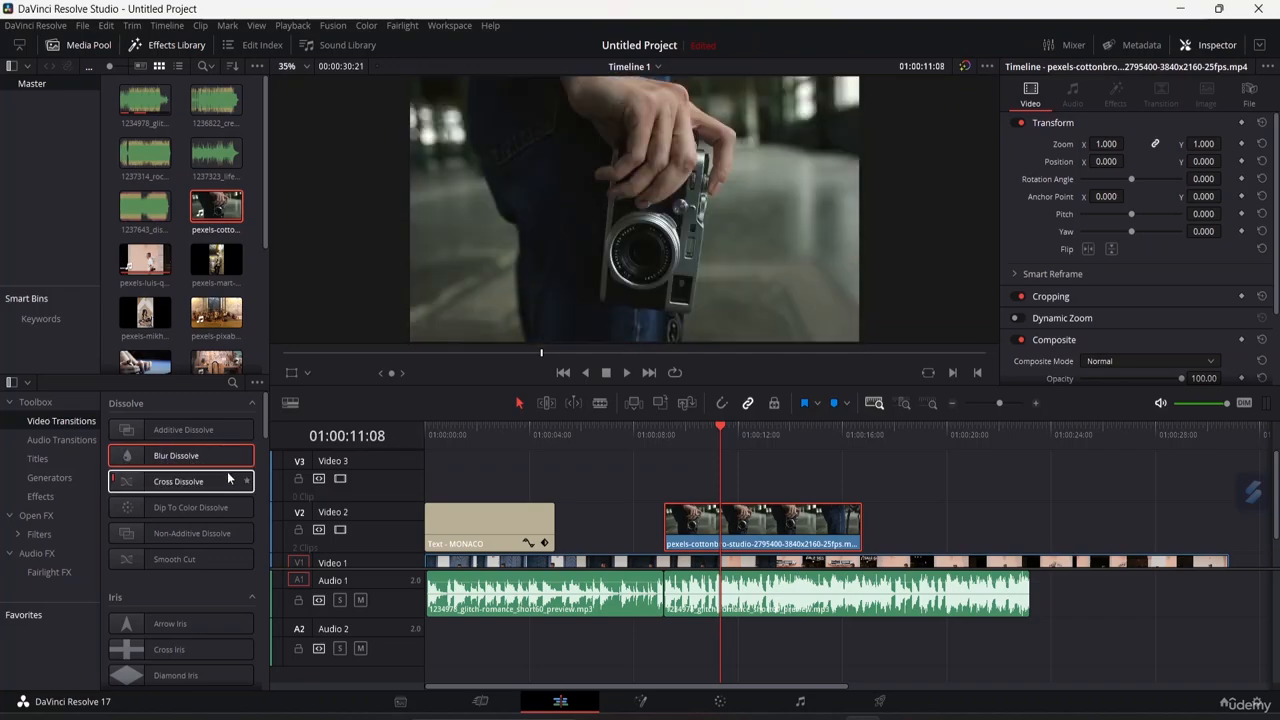
{"action": "left_click", "coordinate": [158, 486]}
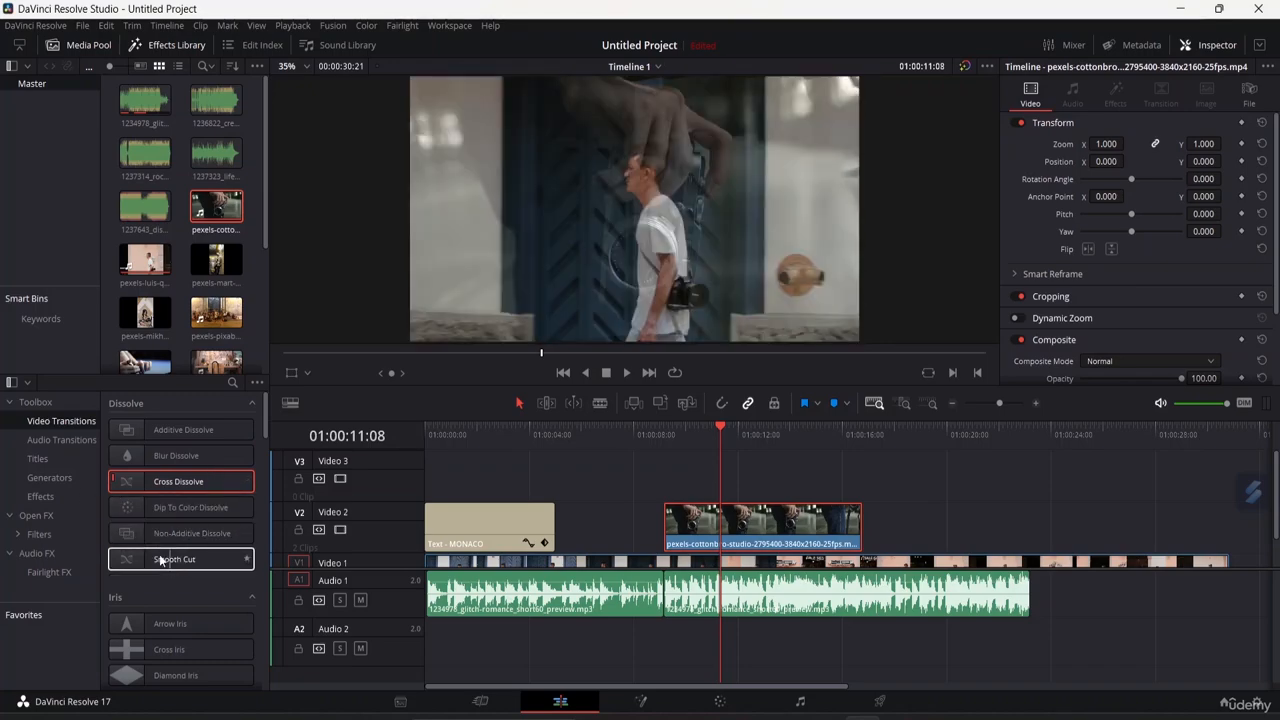
{"action": "scroll", "coordinate": [193, 585], "scroll_direction": "down", "scroll_amount": 3}
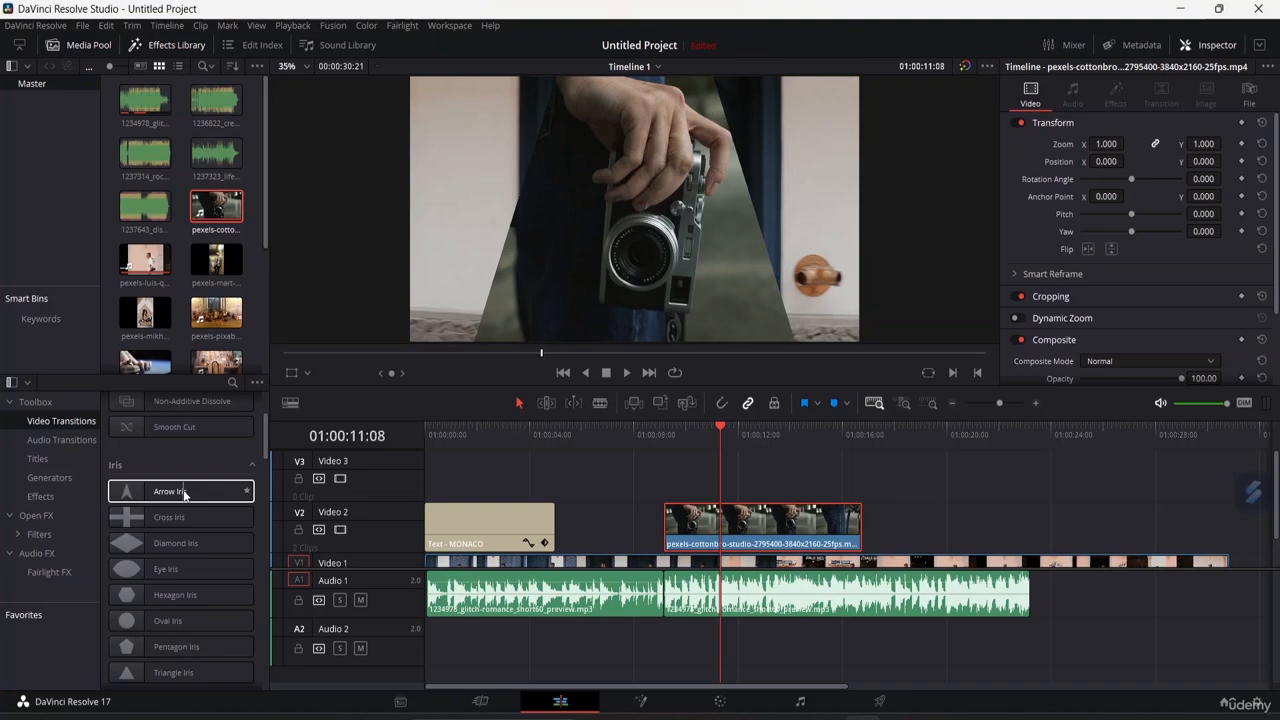
{"action": "scroll", "coordinate": [180, 520], "scroll_direction": "down", "scroll_amount": 4}
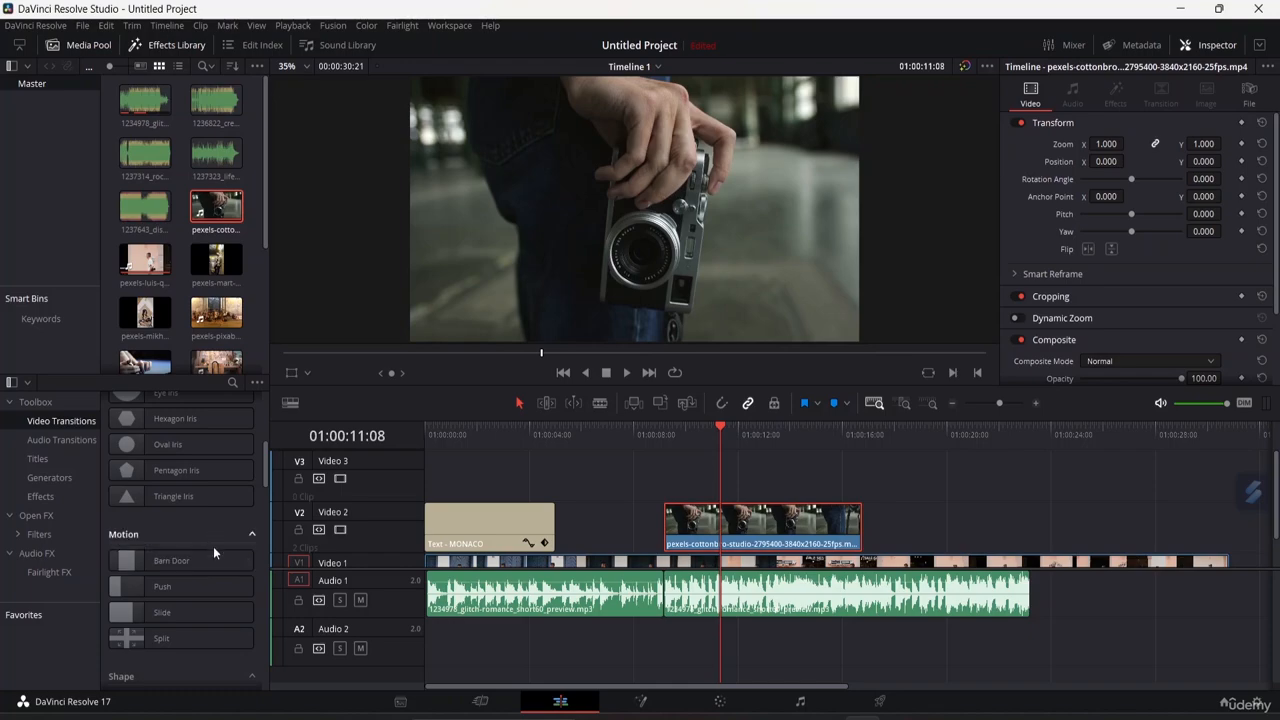
{"action": "scroll", "coordinate": [205, 570], "scroll_direction": "down", "scroll_amount": 5}
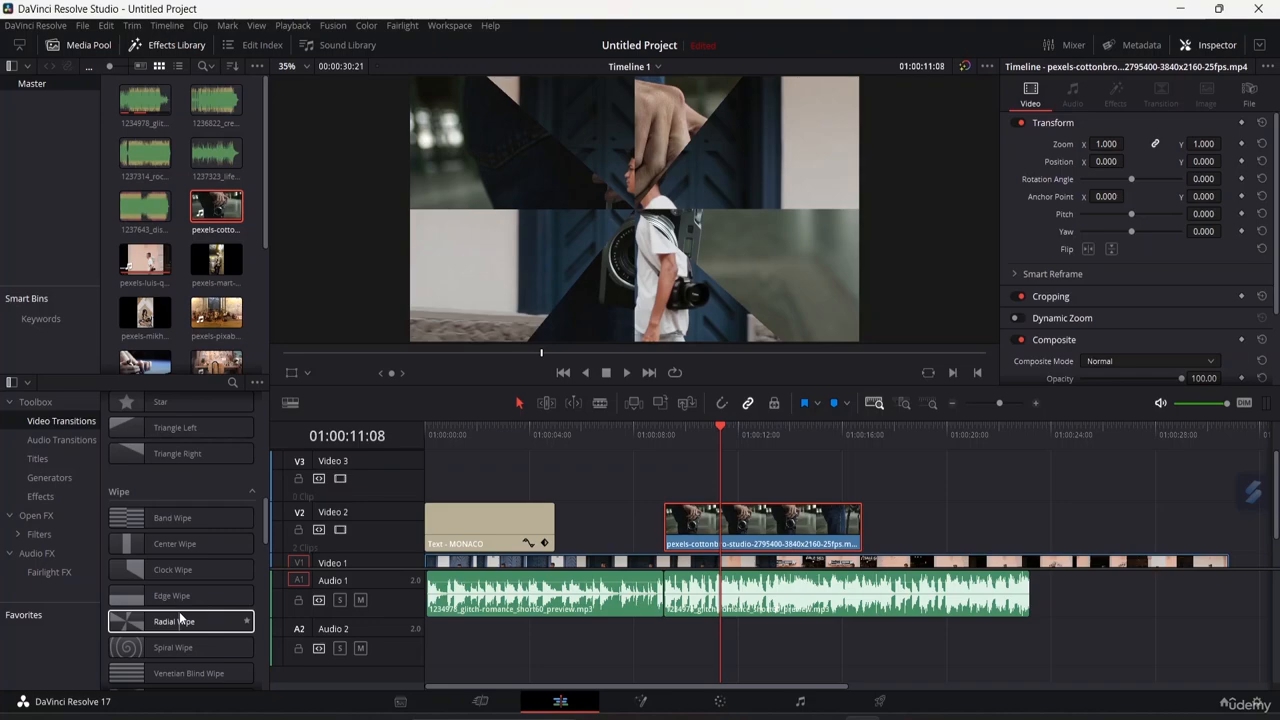
{"action": "scroll", "coordinate": [182, 517], "scroll_direction": "up", "scroll_amount": 5}
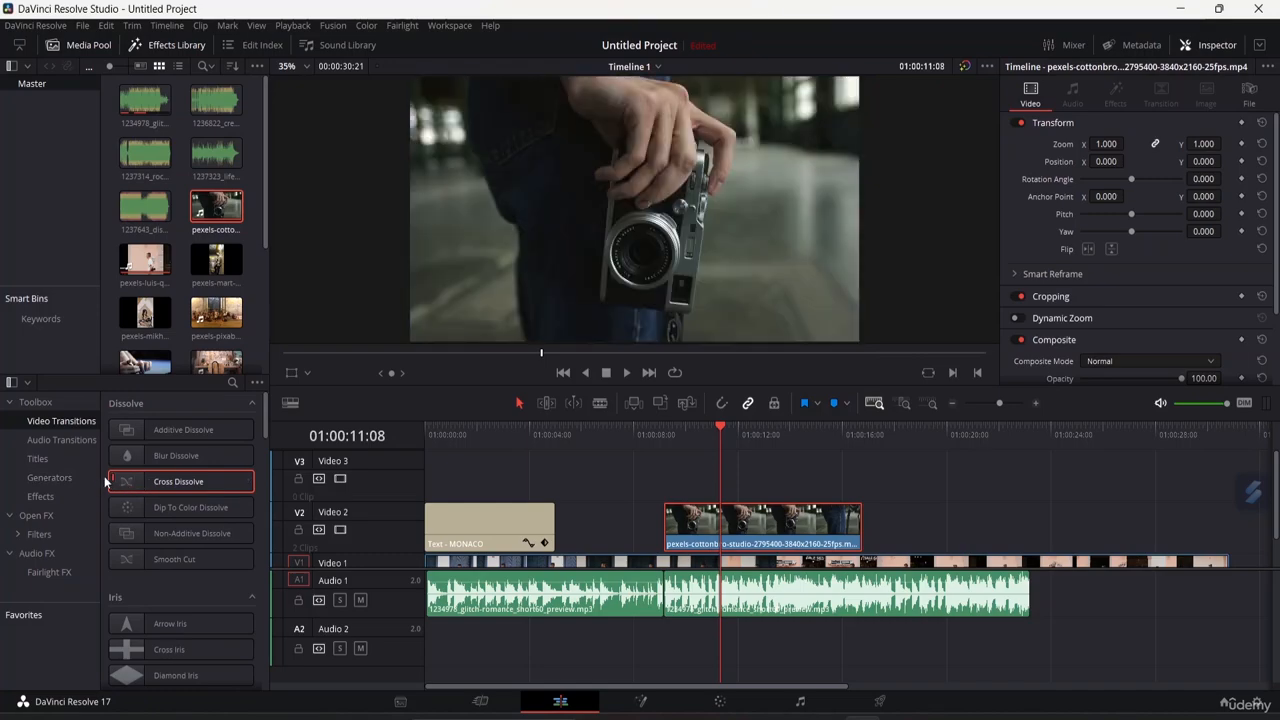
Add a Cross Dissolve transition to the start of the MONACO text clip.
{"action": "left_click_drag", "start_coordinate": [134, 481], "coordinate": [445, 518]}
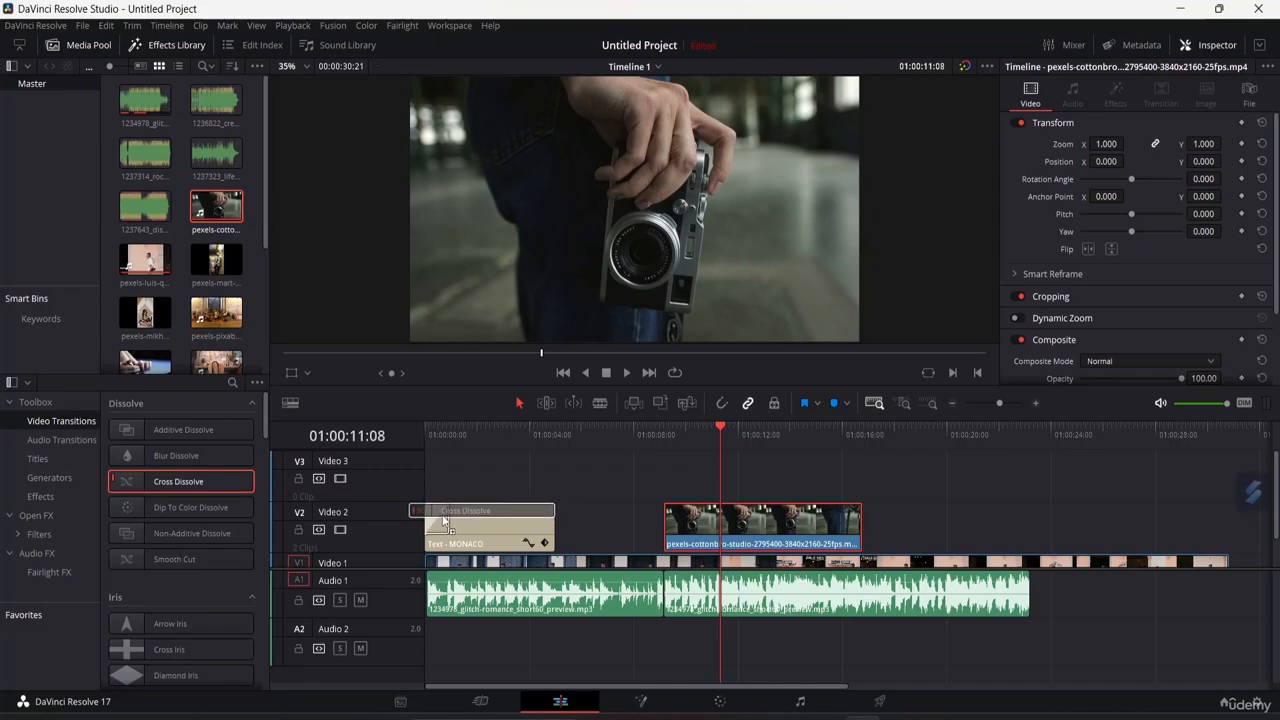
{"action": "mouse_move", "coordinate": [443, 519]}
{"action": "left_mouse_down"}
{"action": "mouse_move", "coordinate": [574, 521]}
{"action": "mouse_move", "coordinate": [435, 520]}
{"action": "left_mouse_up"}
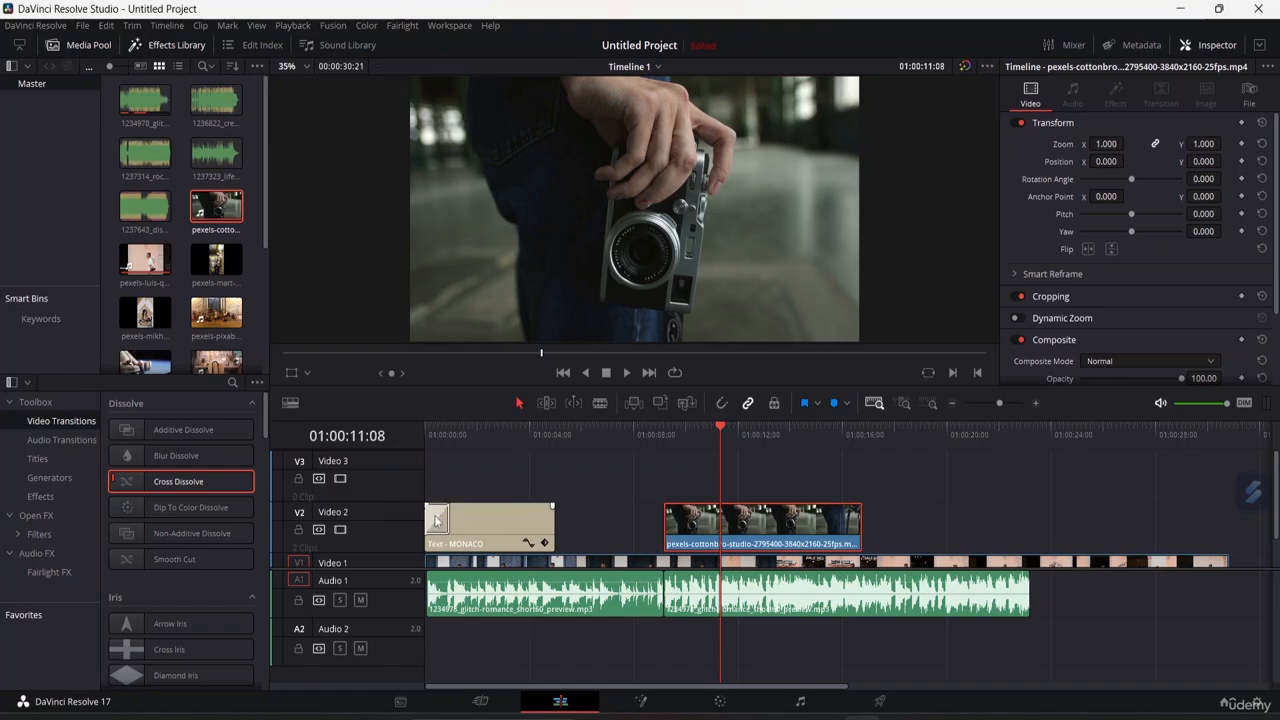
{"action": "left_click", "coordinate": [473, 511]}
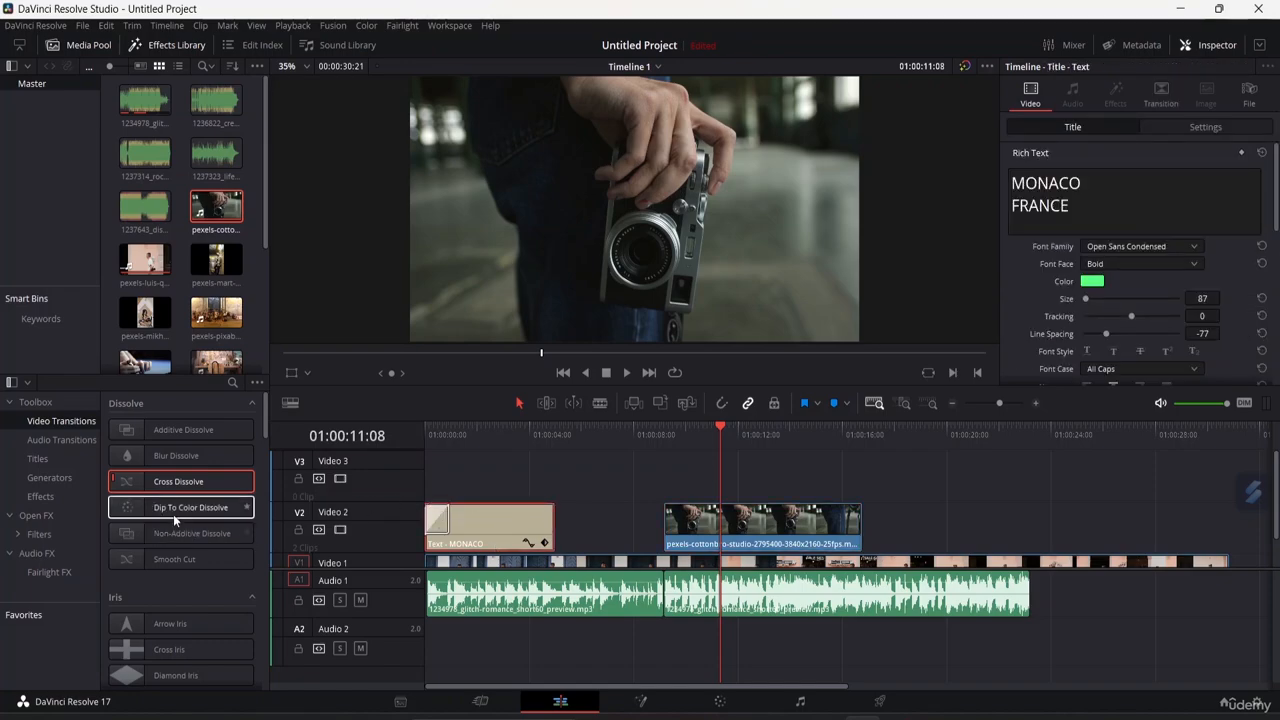
Add Dip To Color Dissolve to the text clip's end and Smooth Cut to the cottonbro clip's end.
{"action": "left_click_drag", "start_coordinate": [173, 514], "coordinate": [543, 531]}
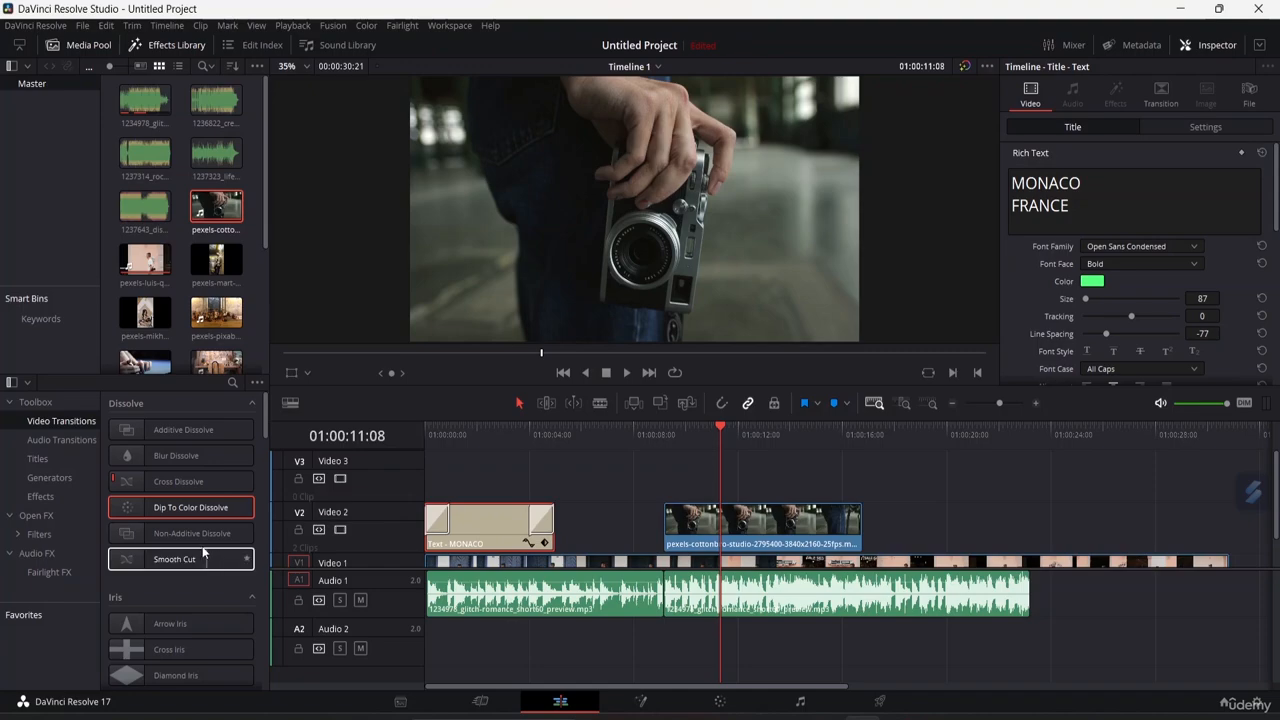
{"action": "left_click_drag", "start_coordinate": [200, 533], "coordinate": [843, 520]}
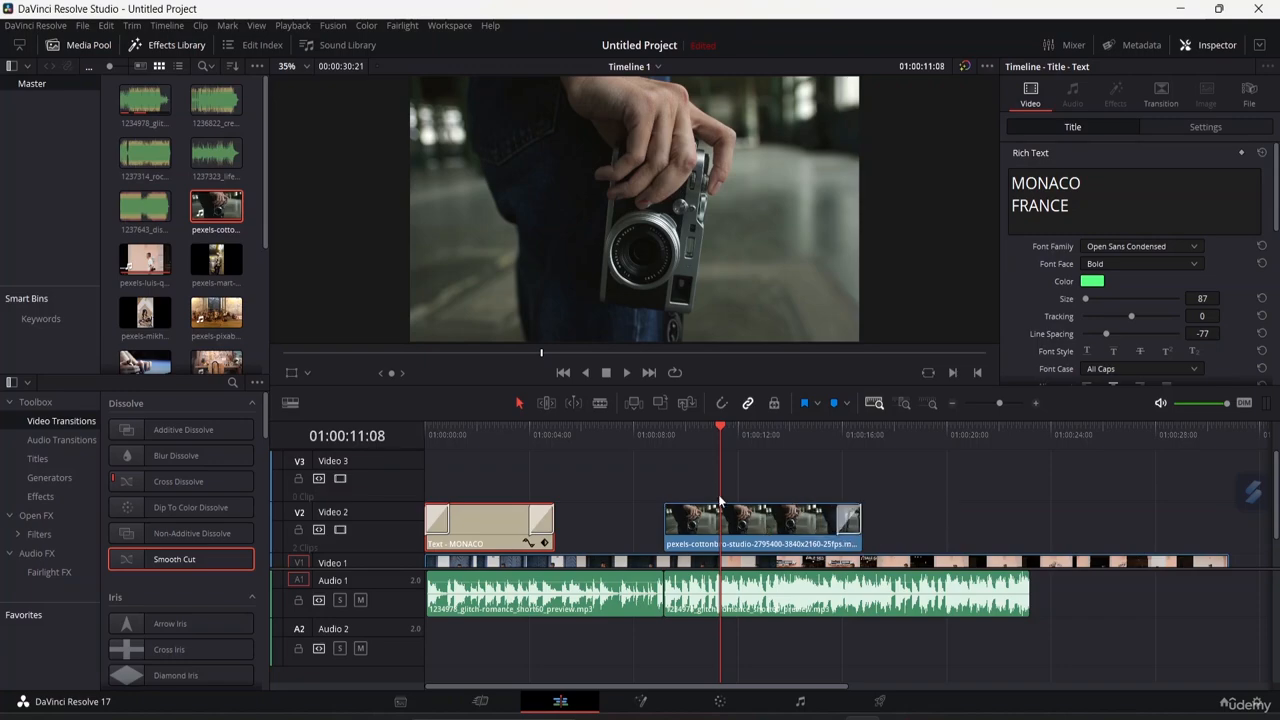
{"action": "left_click_drag", "start_coordinate": [720, 430], "coordinate": [410, 432]}
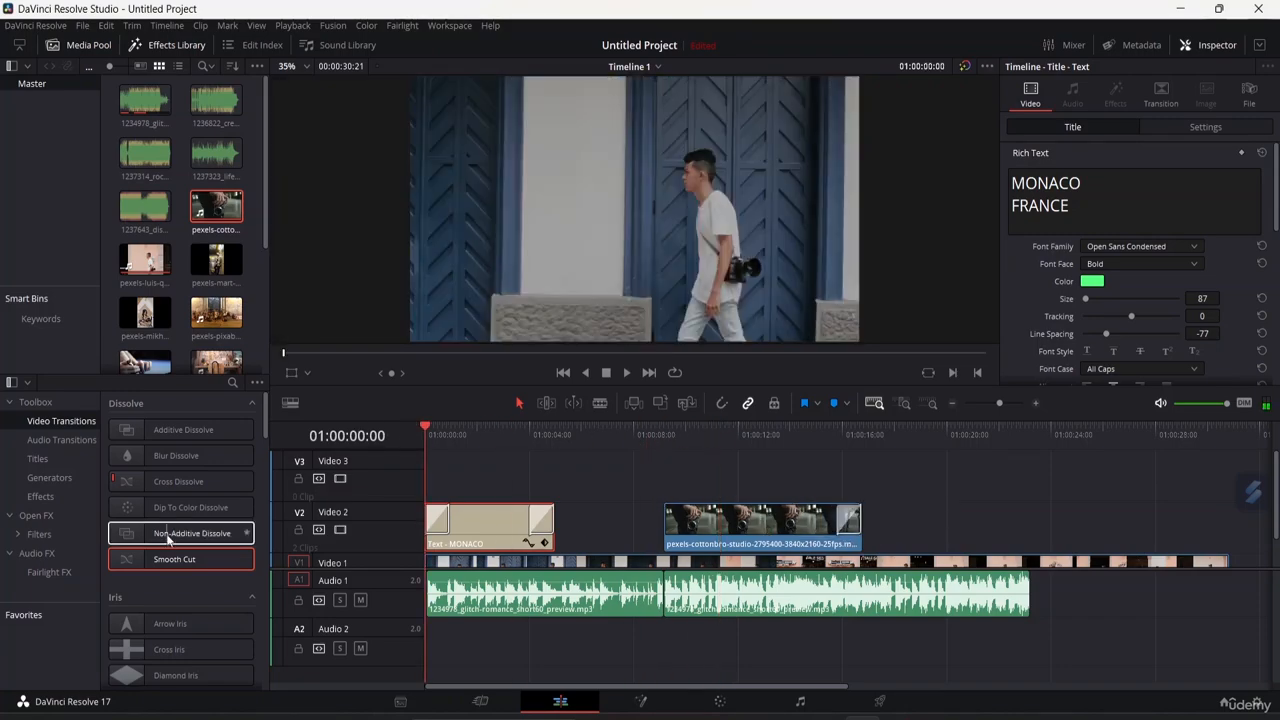
Add a Blur Dissolve transition to the start of the cottonbro clip.
{"action": "scroll", "coordinate": [180, 620], "scroll_direction": "down", "scroll_amount": 3}
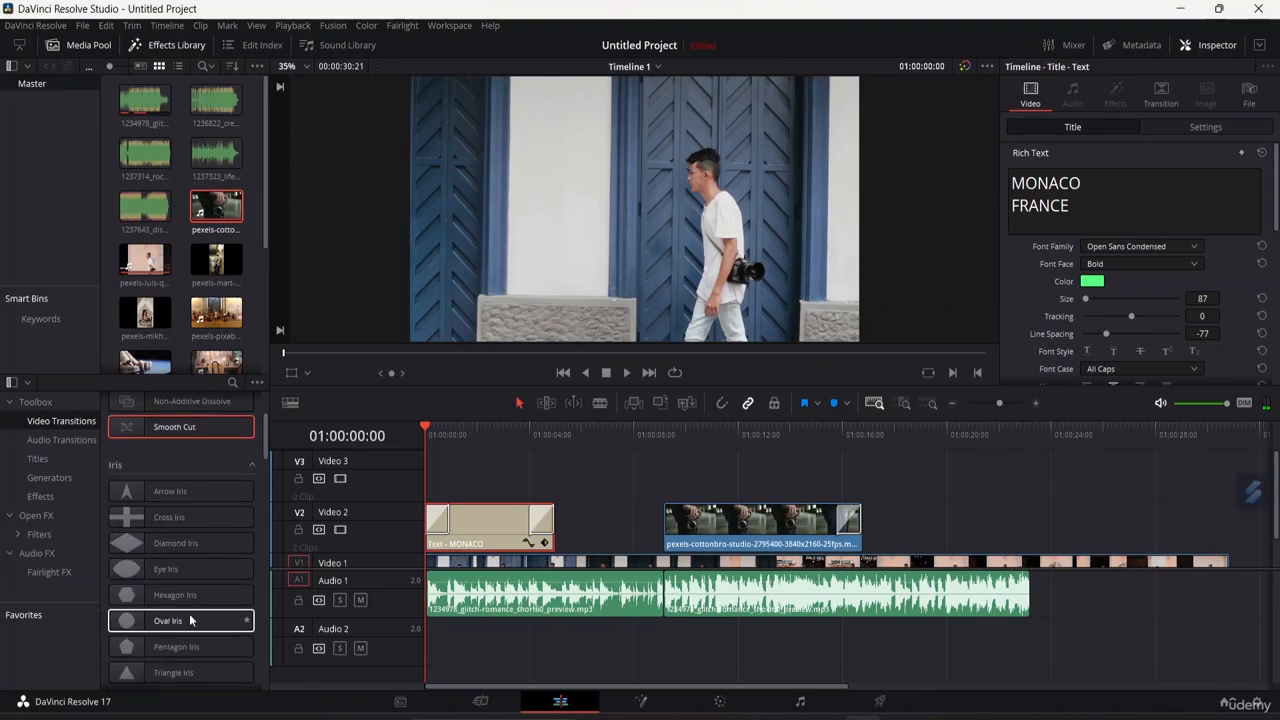
{"action": "scroll", "coordinate": [175, 615], "scroll_direction": "down", "scroll_amount": 3}
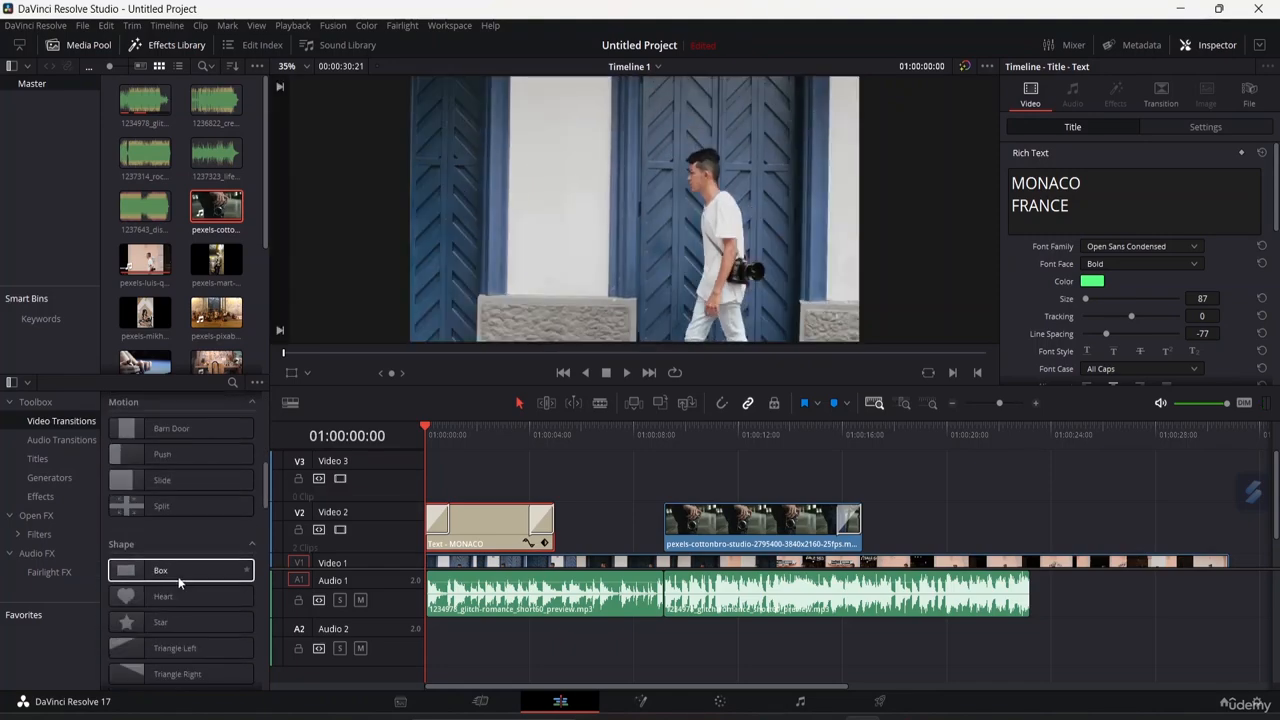
{"action": "scroll", "coordinate": [175, 520], "scroll_direction": "up", "scroll_amount": 5}
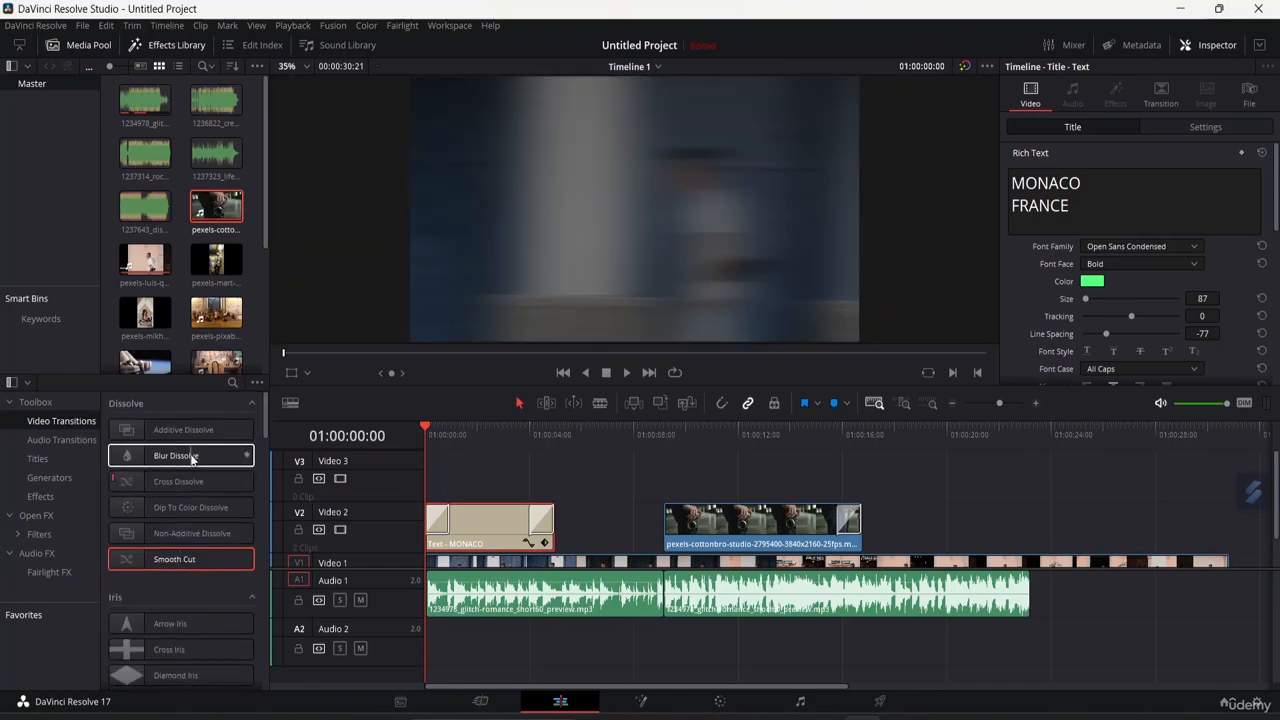
{"action": "left_click_drag", "start_coordinate": [192, 458], "coordinate": [686, 505]}
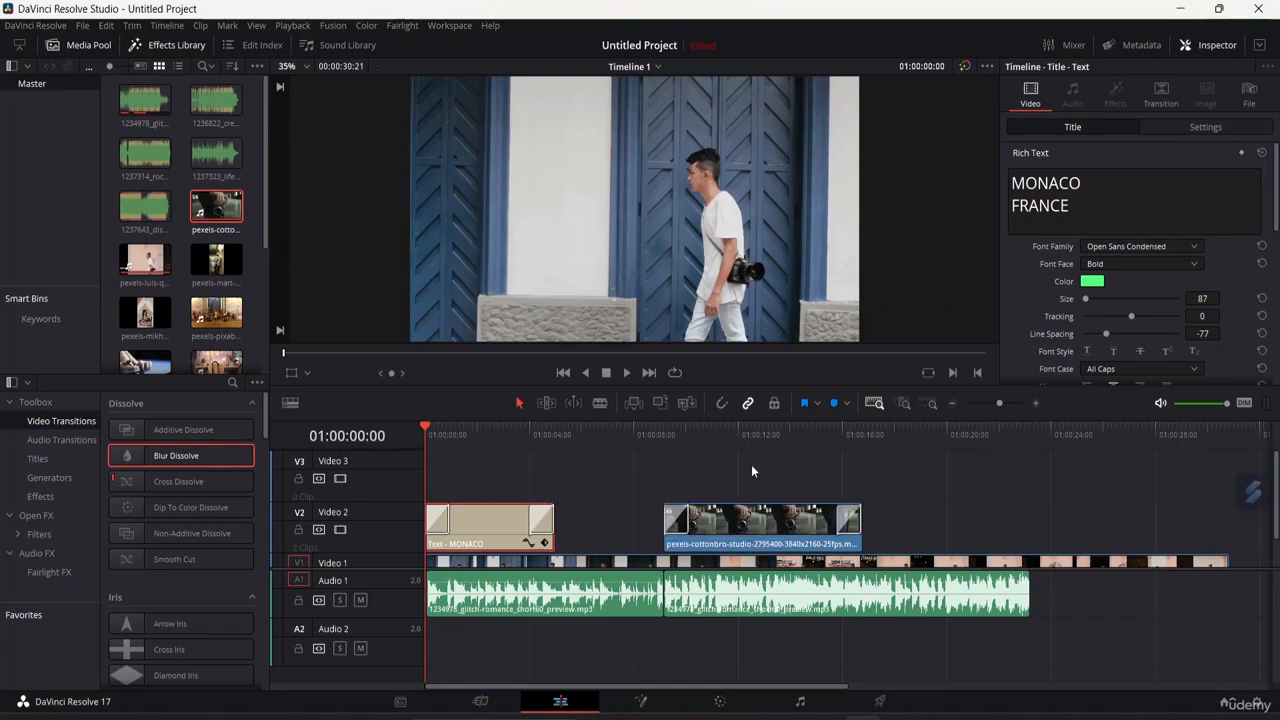
{"action": "left_click", "coordinate": [751, 464]}
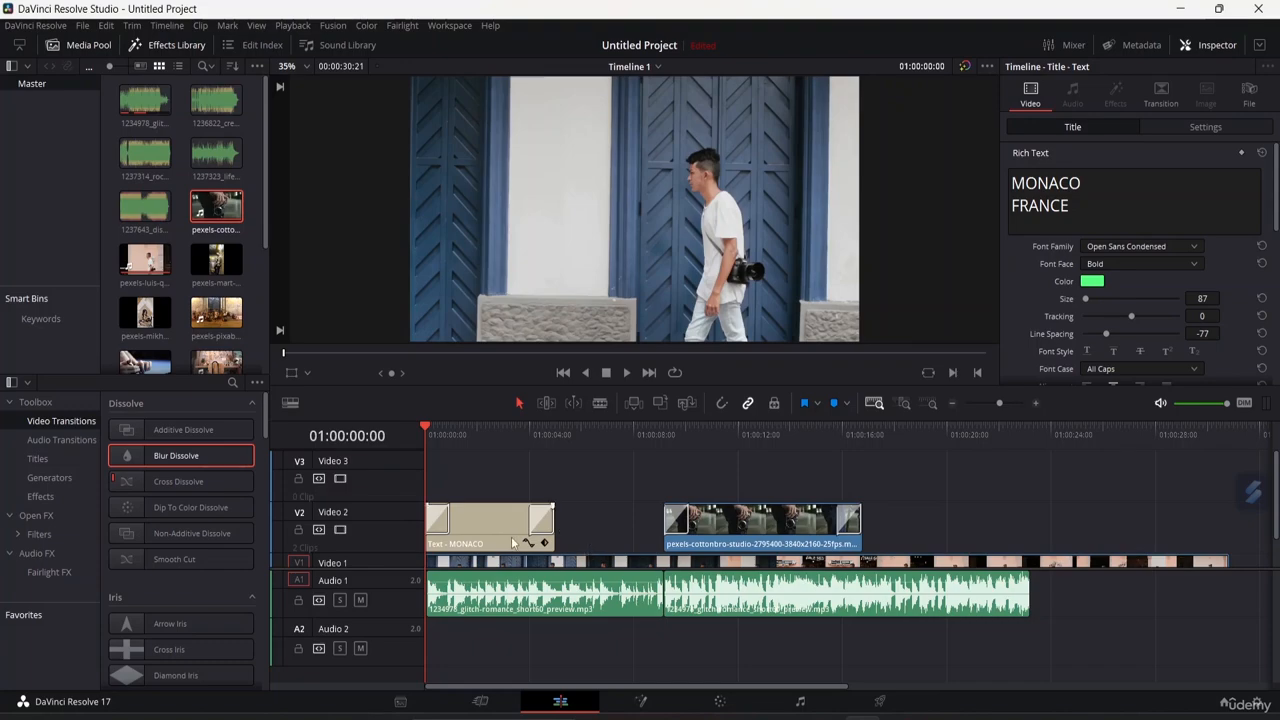
Play back the timeline to preview the new transitions.
{"action": "key", "text": "space"}
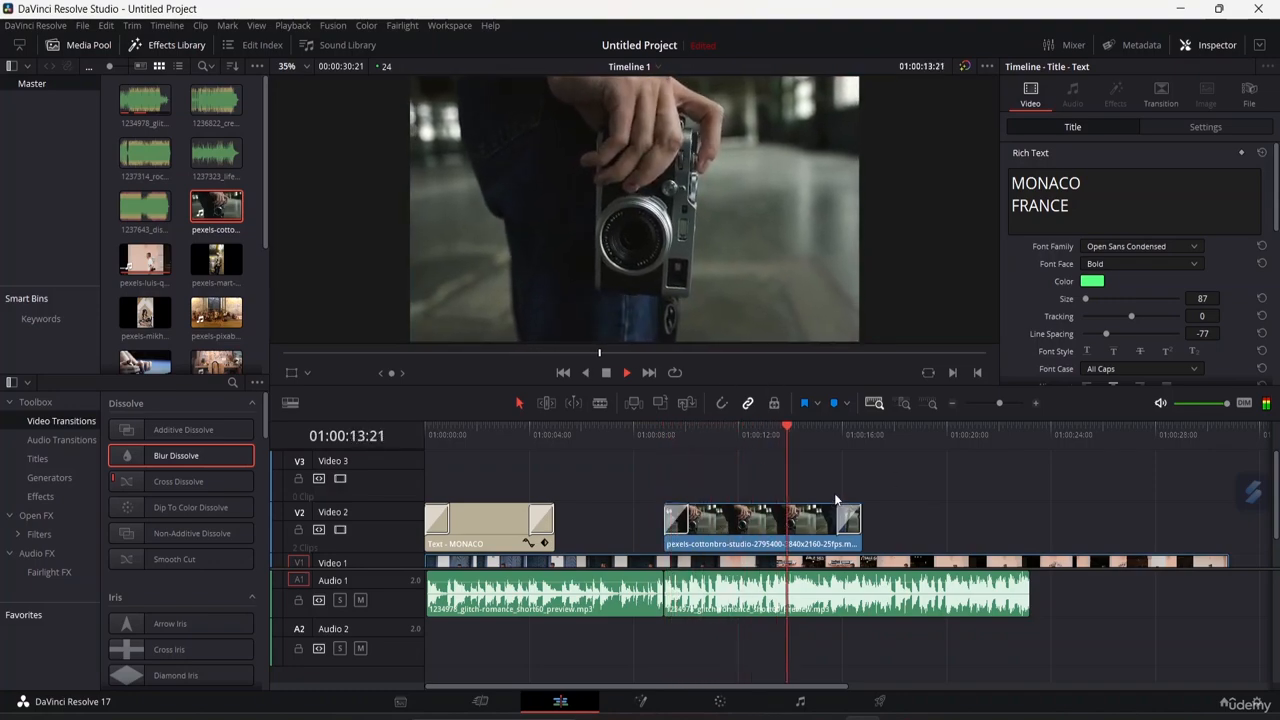
{"action": "key", "text": "space"}
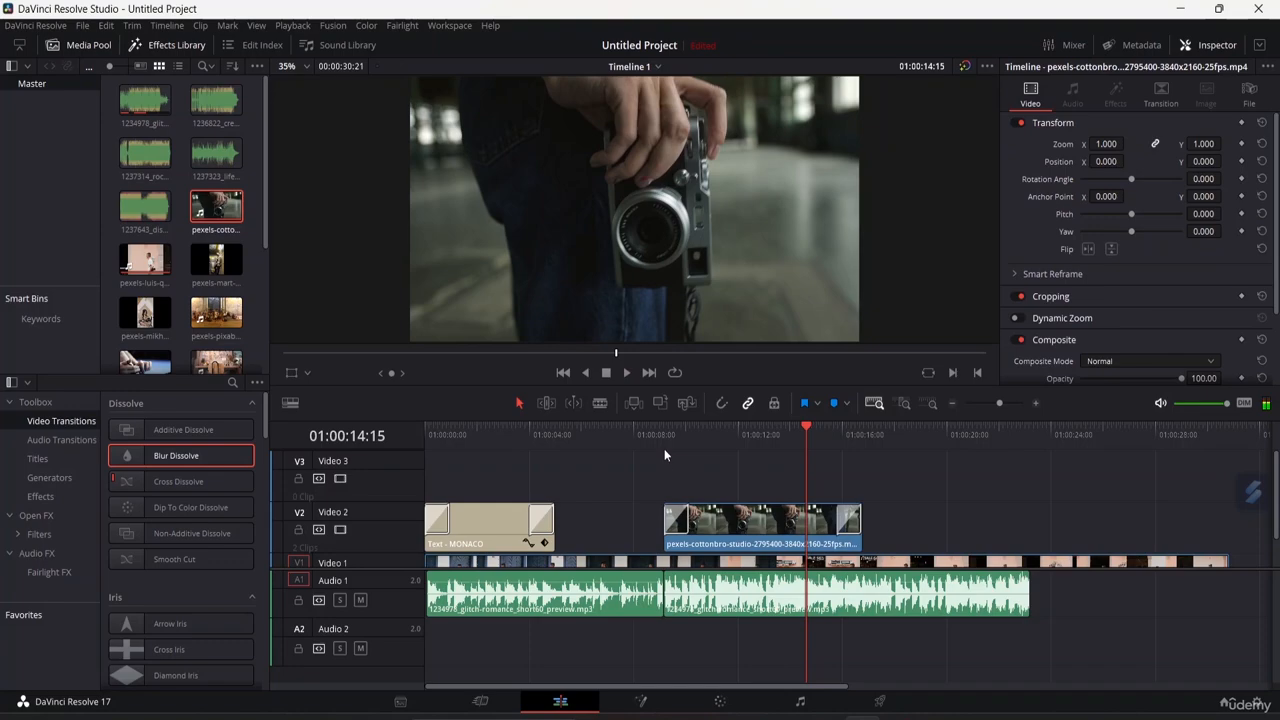
{"action": "scroll", "coordinate": [980, 341], "scroll_direction": "down", "scroll_amount": 1}
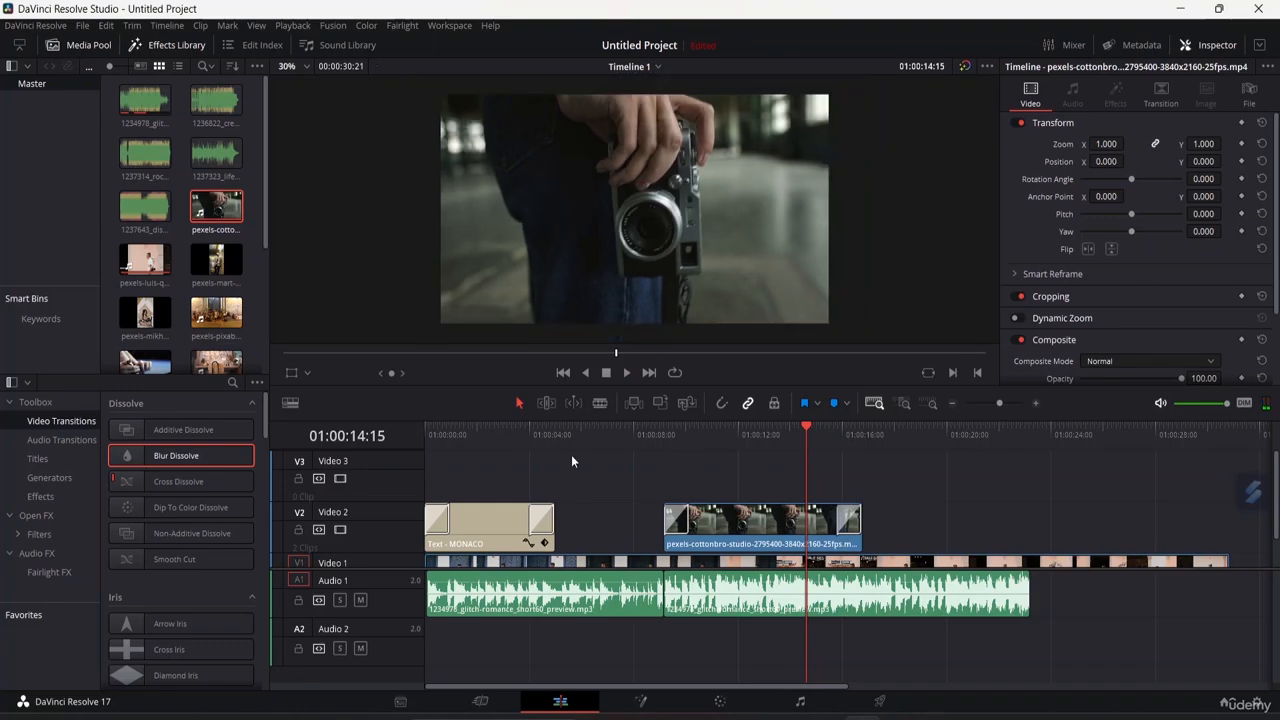
Change the text clip's opening transition type to Dip To Color Dissolve.
{"action": "left_click", "coordinate": [441, 520]}
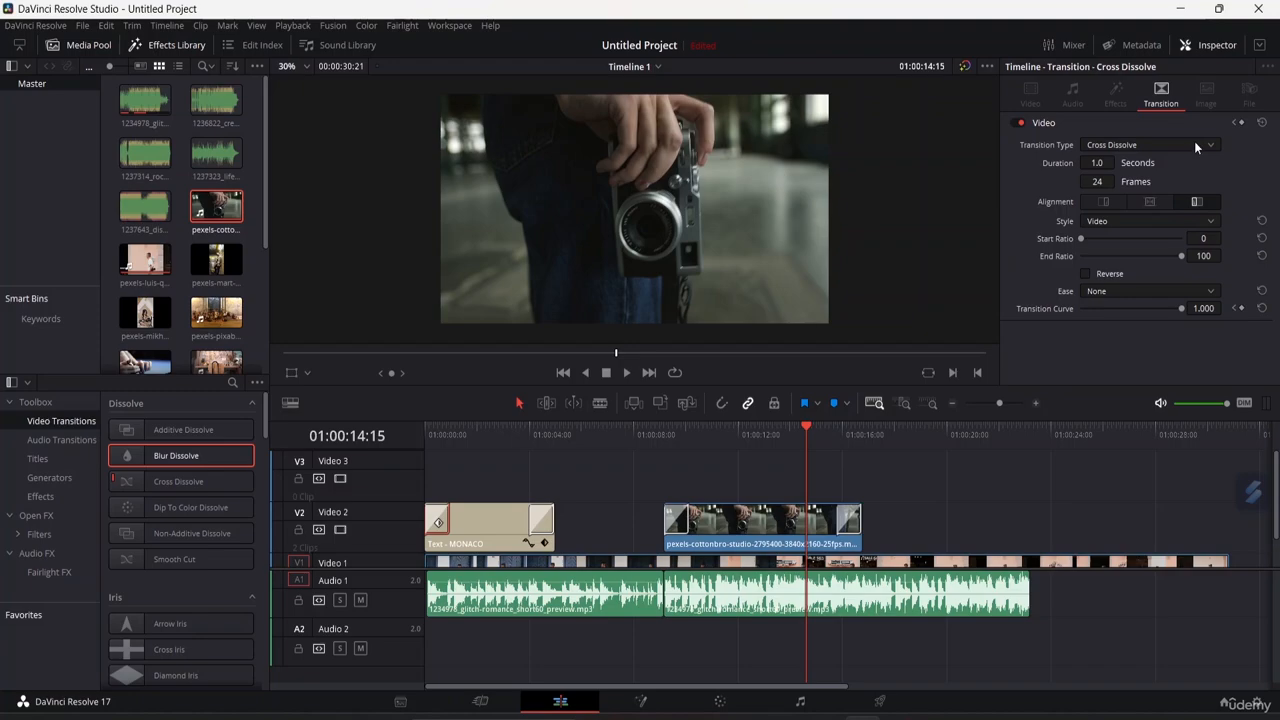
{"action": "left_click", "coordinate": [1194, 143]}
{"action": "left_click", "coordinate": [1194, 143]}
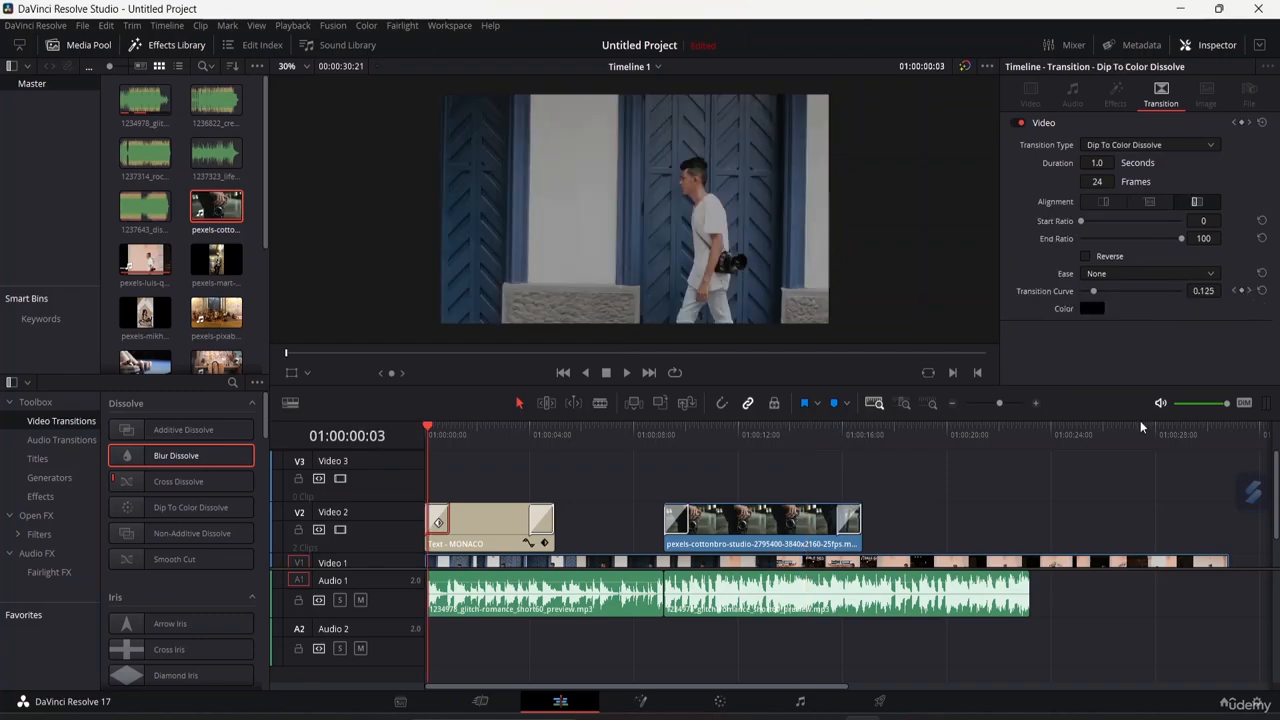
Set the text clip's opening dip color to orange #ffaa00 and play the timeline from the start to preview it.
{"action": "left_click_drag", "start_coordinate": [430, 428], "coordinate": [438, 432]}
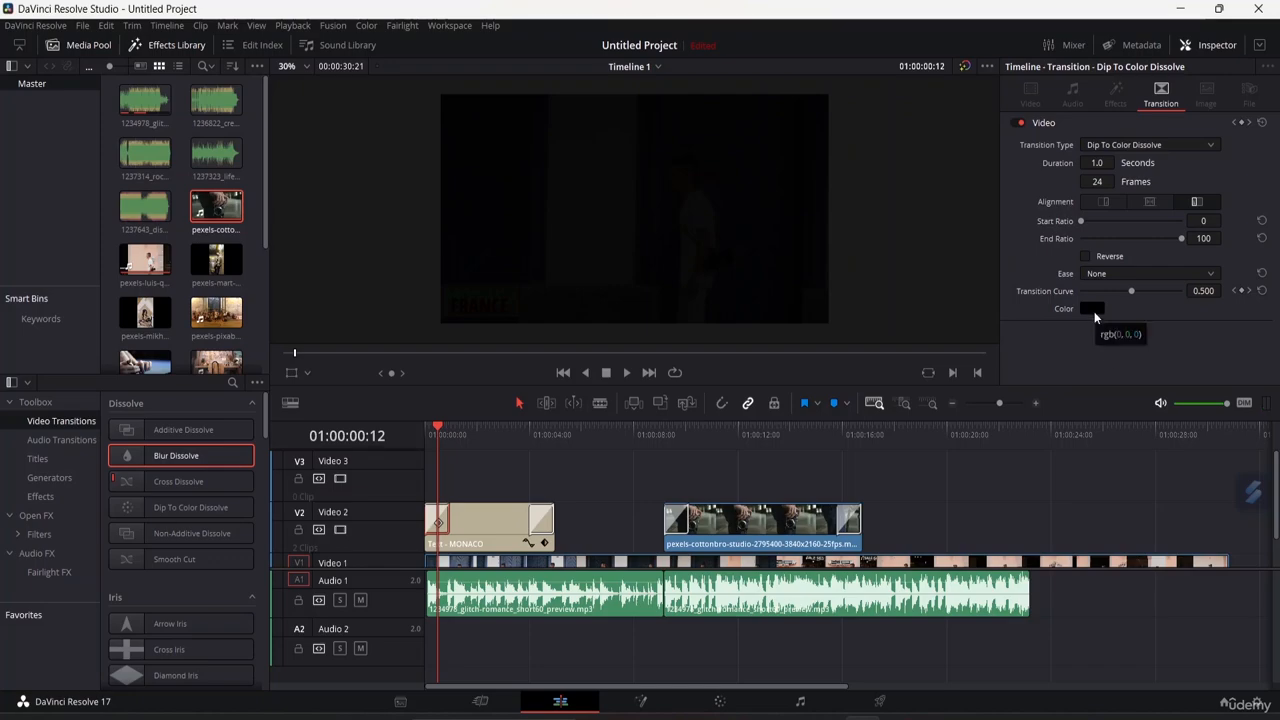
{"action": "left_click", "coordinate": [1094, 311]}
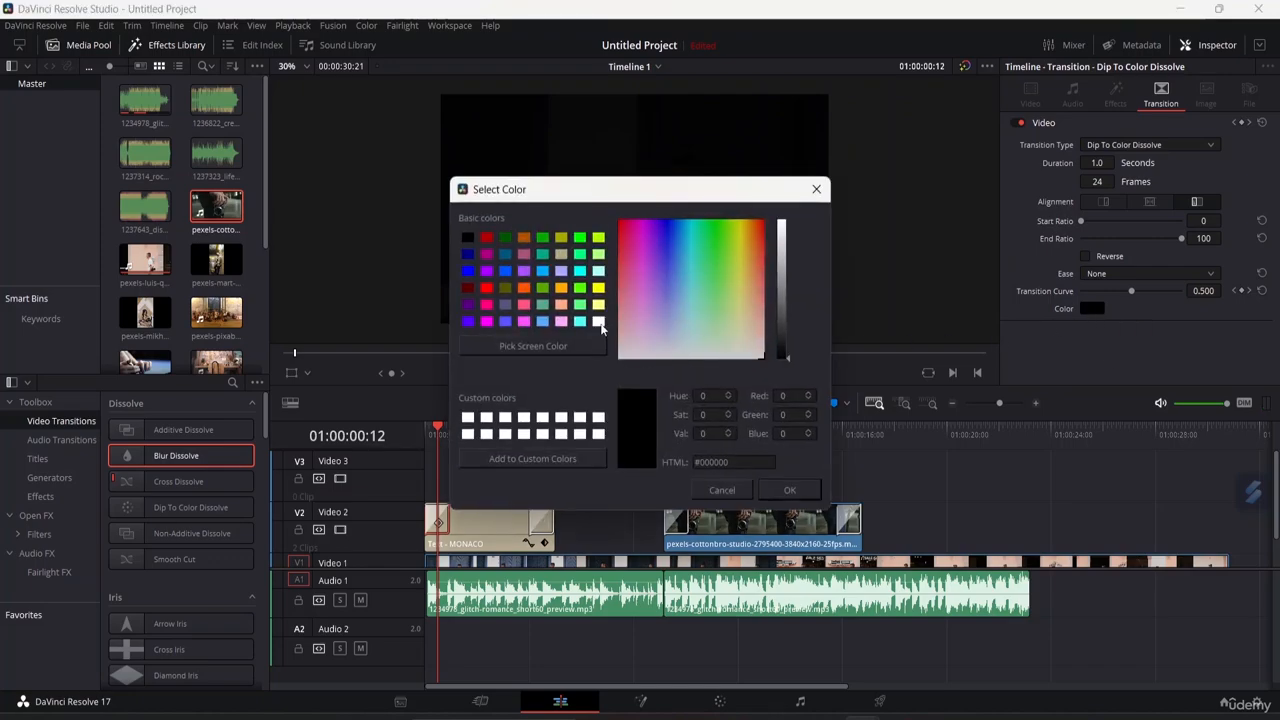
{"action": "left_click", "coordinate": [598, 321]}
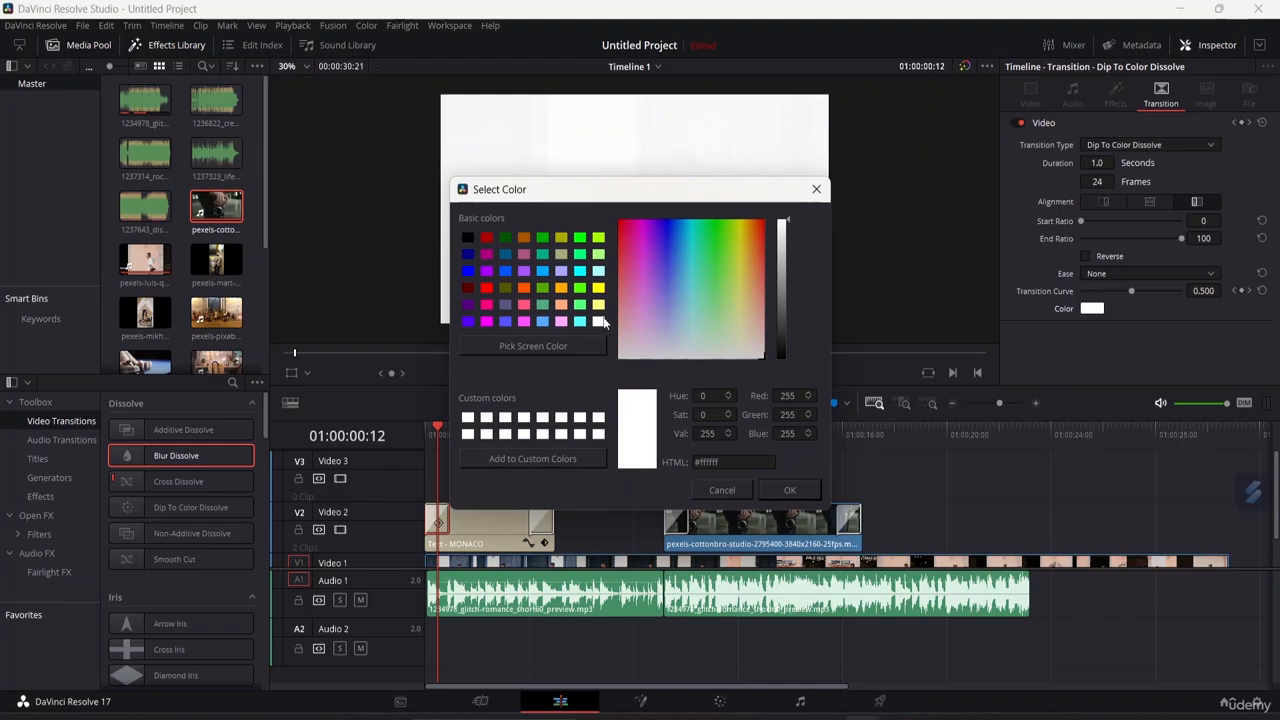
{"action": "left_click", "coordinate": [562, 289]}
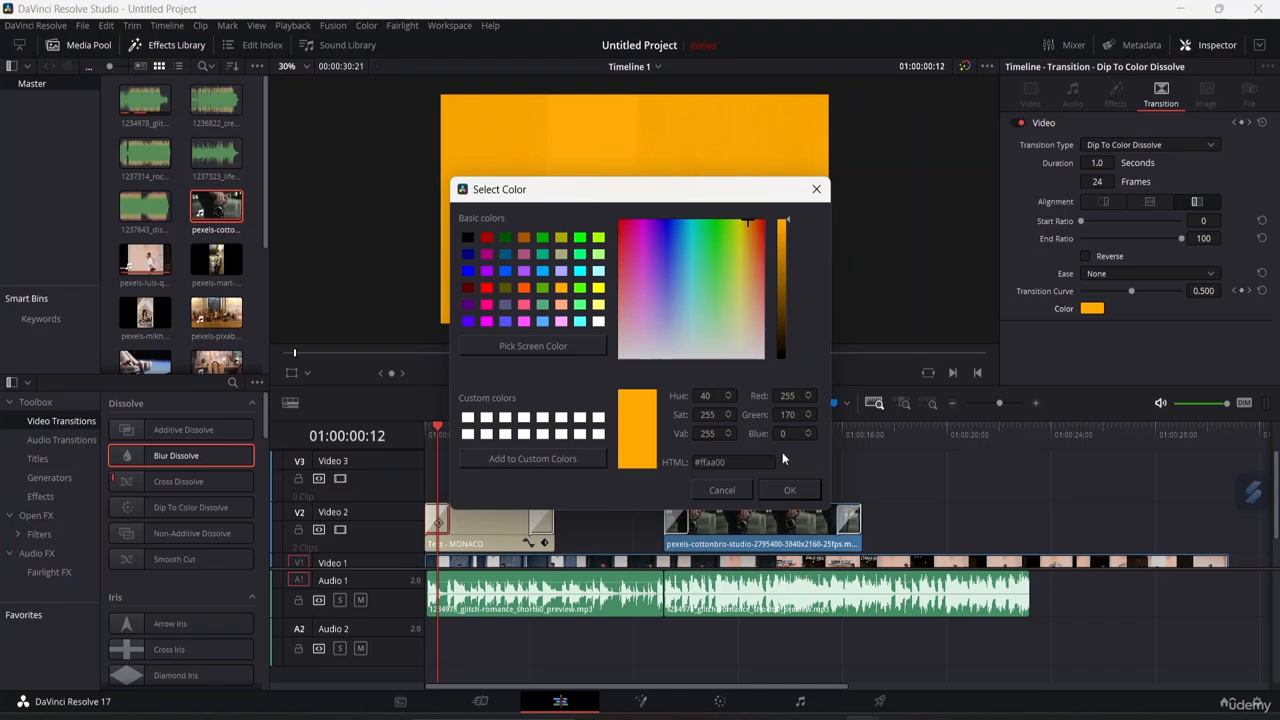
{"action": "left_click", "coordinate": [811, 490]}
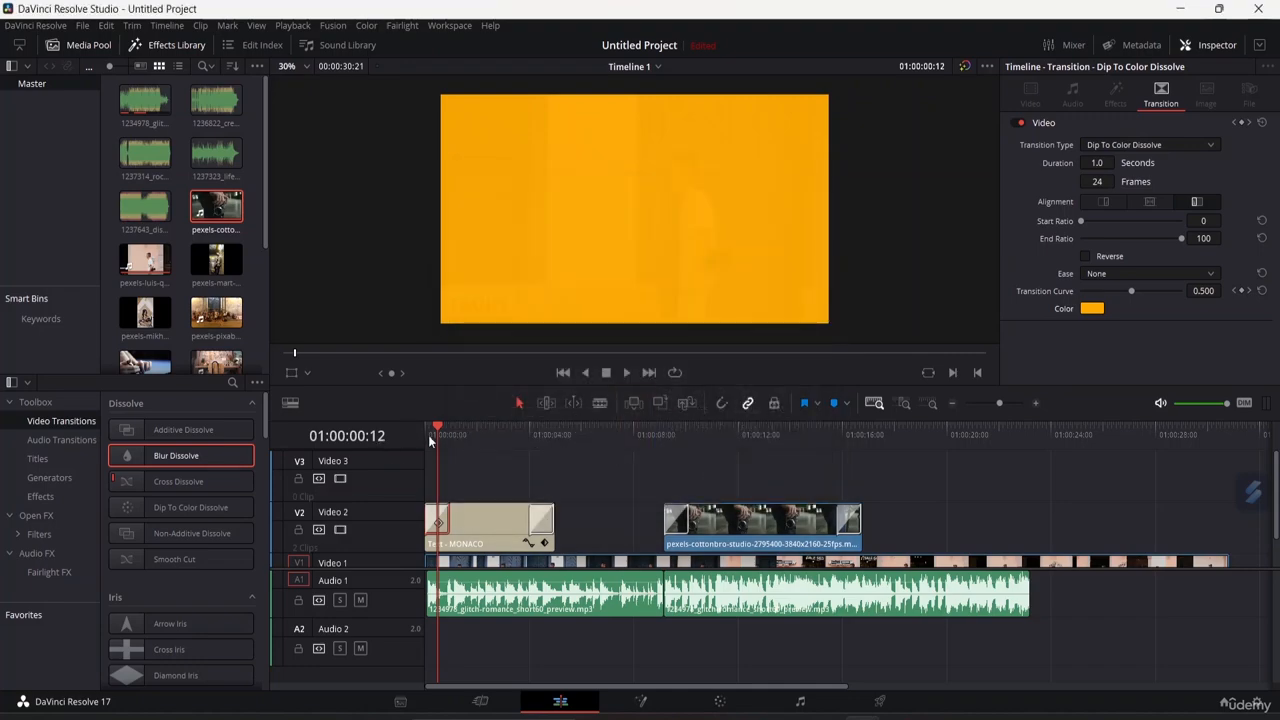
{"action": "left_click_drag", "start_coordinate": [436, 423], "coordinate": [416, 420]}
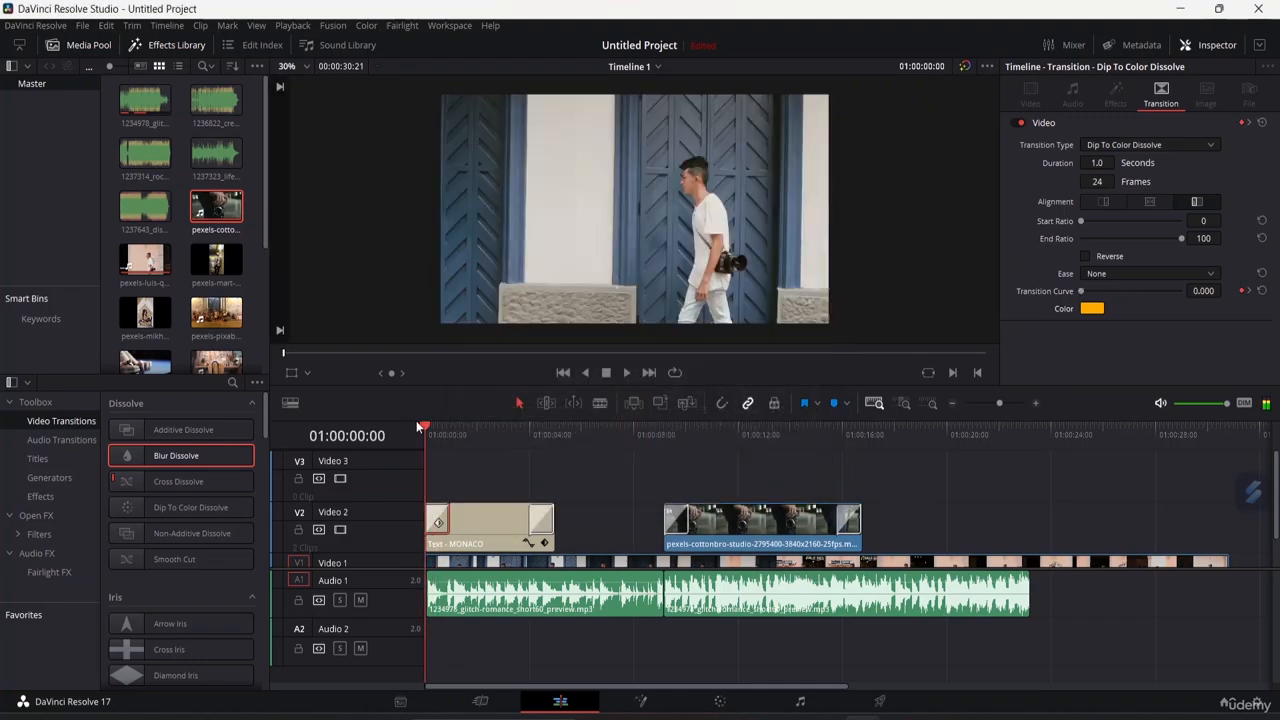
{"action": "key", "text": "space"}
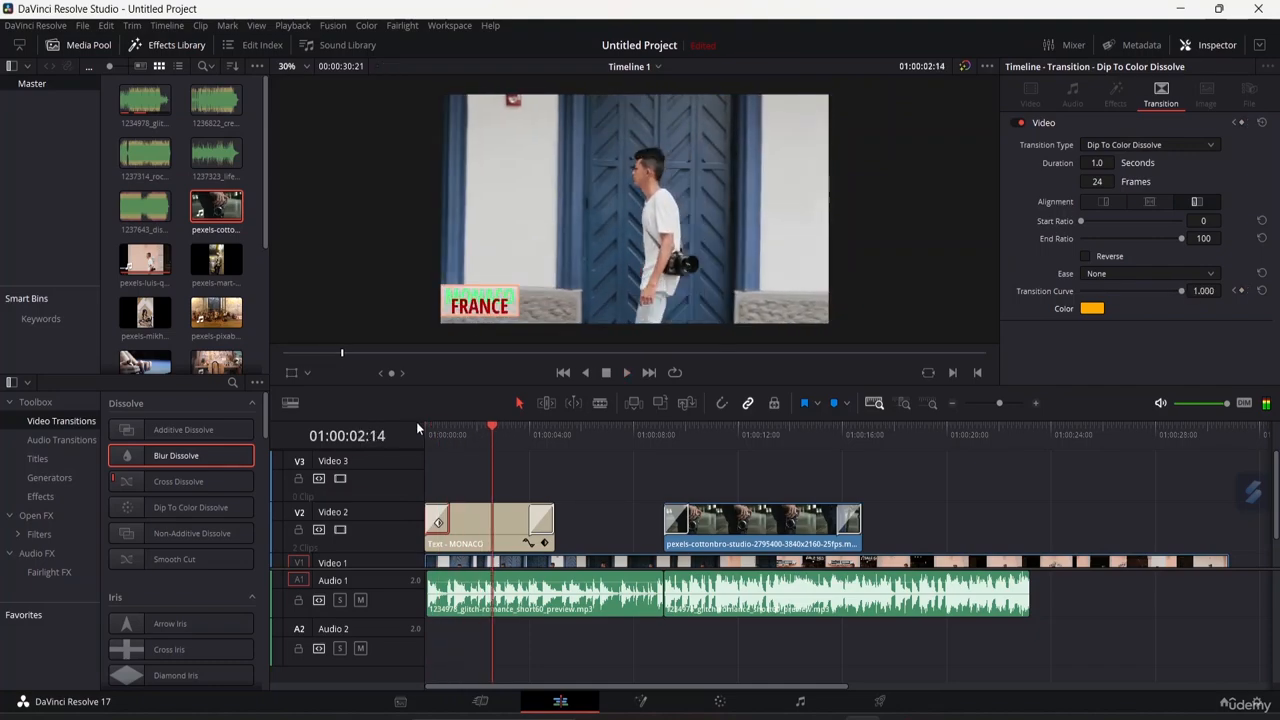
Change the opening dip color to white and play the title from the start again.
{"action": "left_click", "coordinate": [1090, 310]}
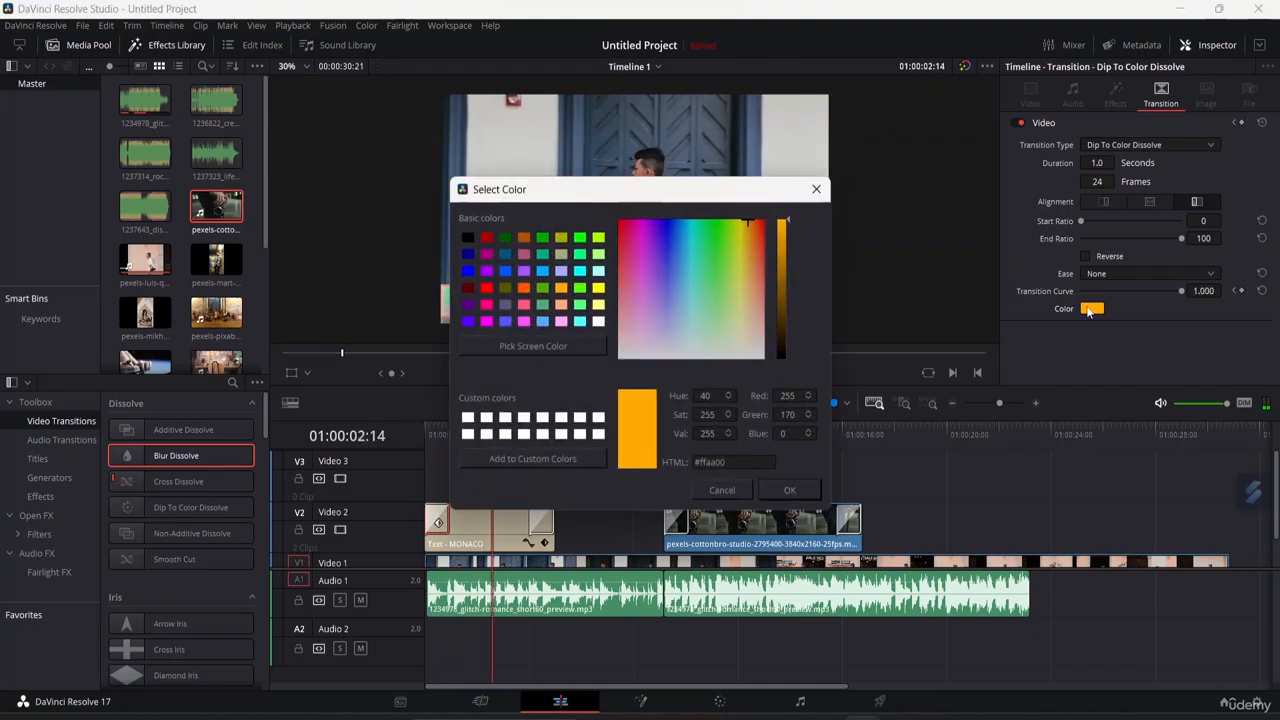
{"action": "left_click", "coordinate": [598, 321]}
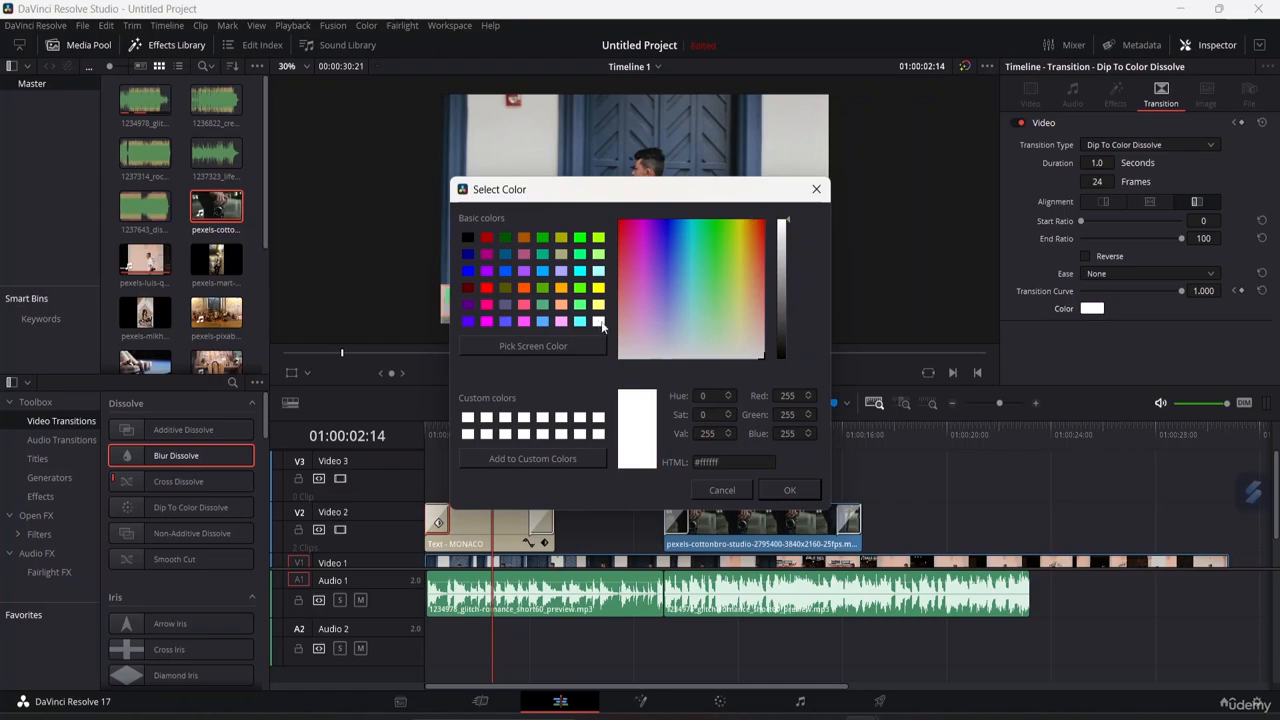
{"action": "left_click", "coordinate": [786, 491]}
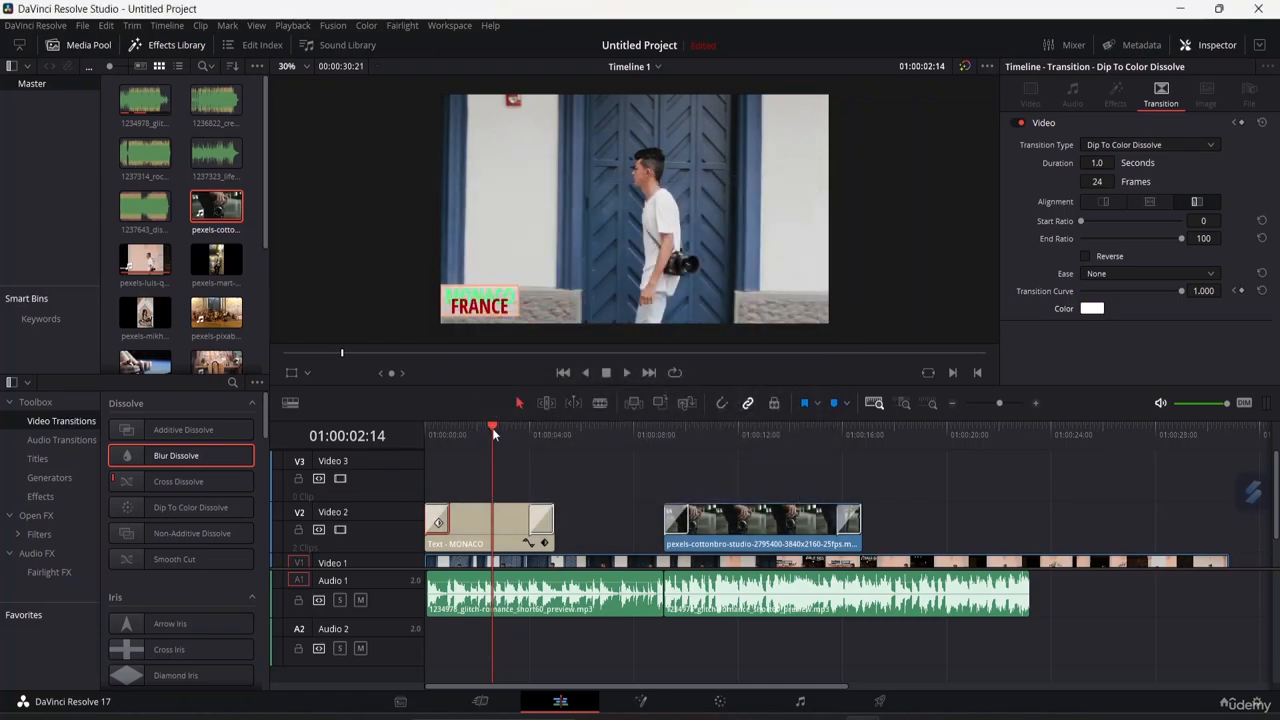
{"action": "left_click_drag", "start_coordinate": [491, 427], "coordinate": [428, 426]}
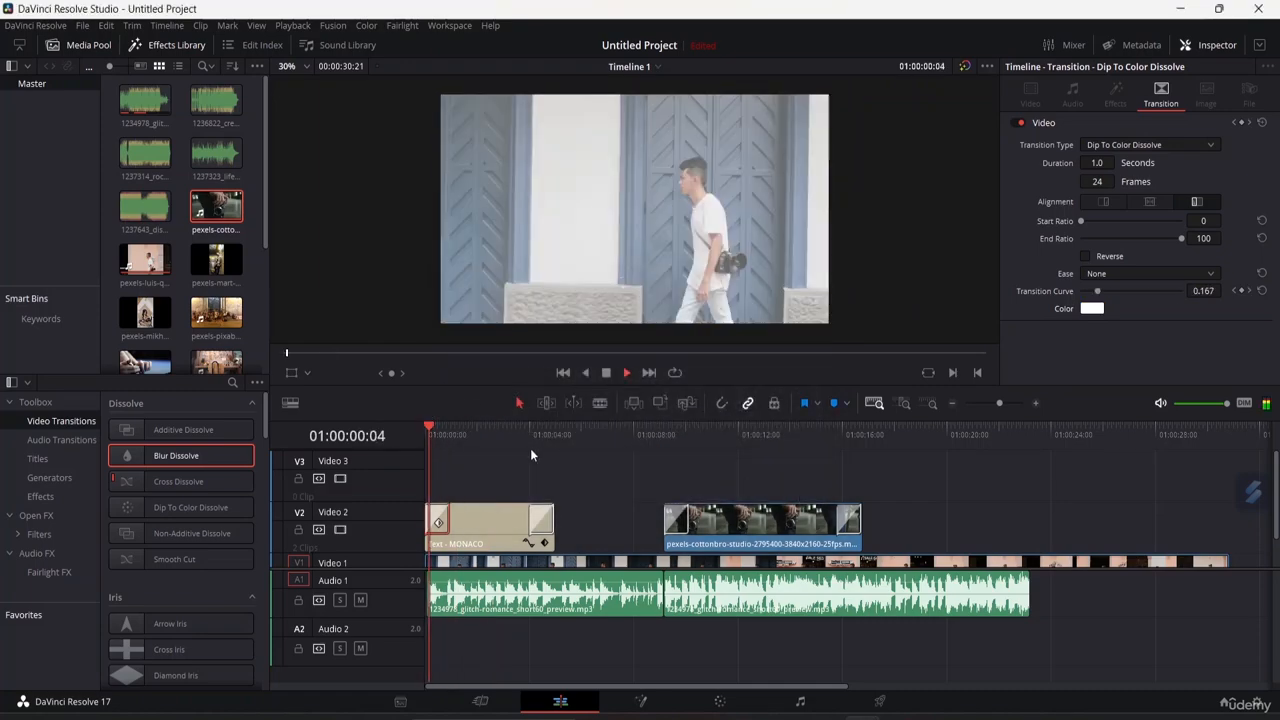
{"action": "key", "text": "space"}
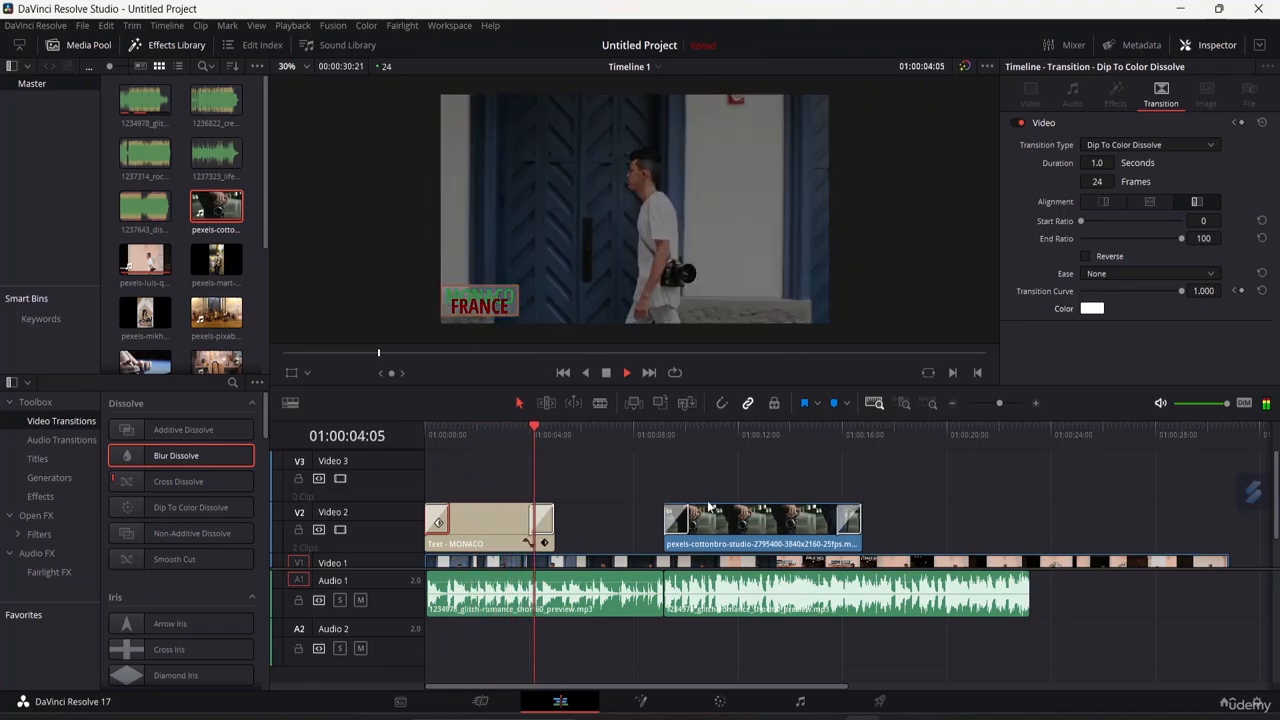
Browse the Fusion Effects in the Effects library, previewing effects such as CCTV and Video Call.
{"action": "left_click", "coordinate": [538, 518]}
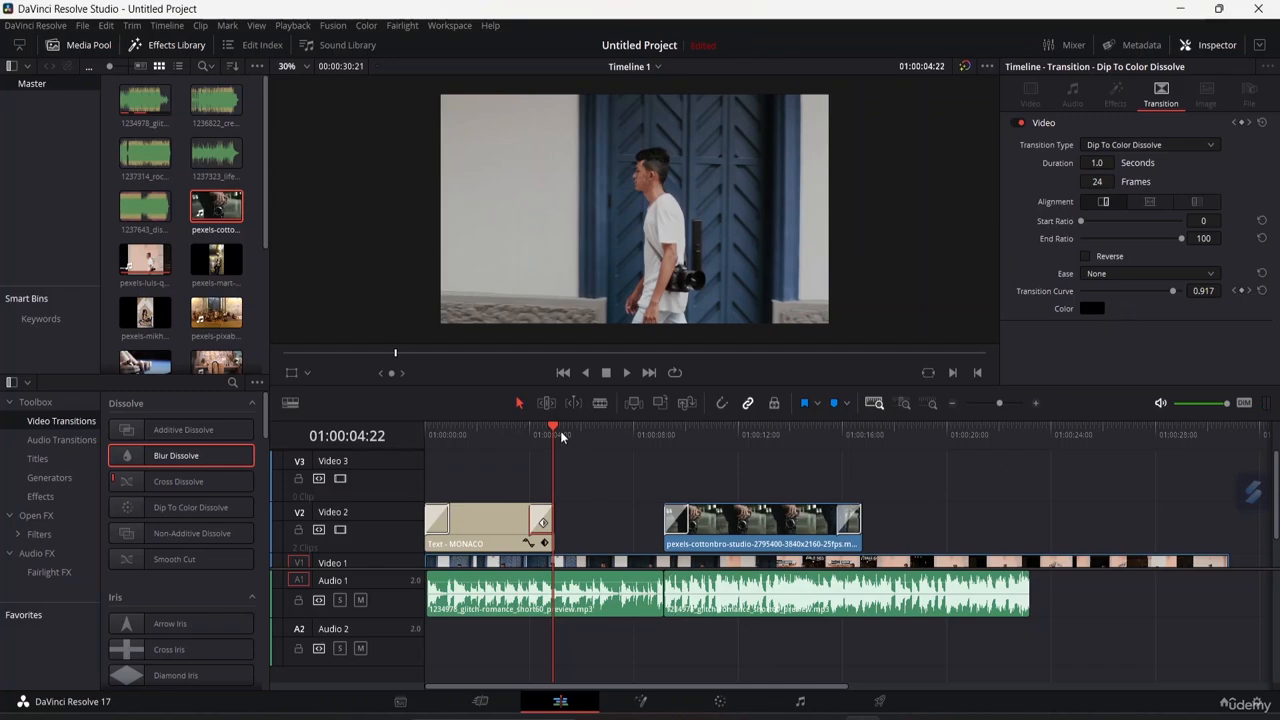
{"action": "left_click_drag", "start_coordinate": [555, 432], "coordinate": [388, 444]}
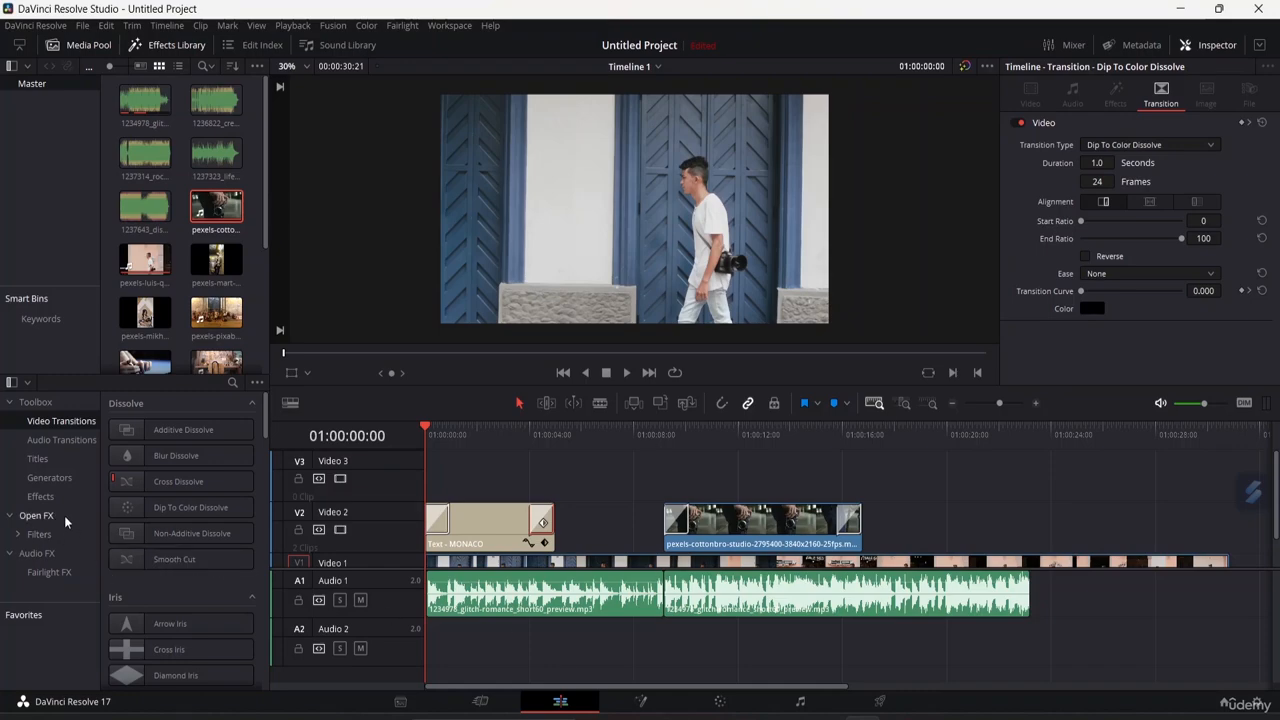
{"action": "left_click", "coordinate": [42, 496]}
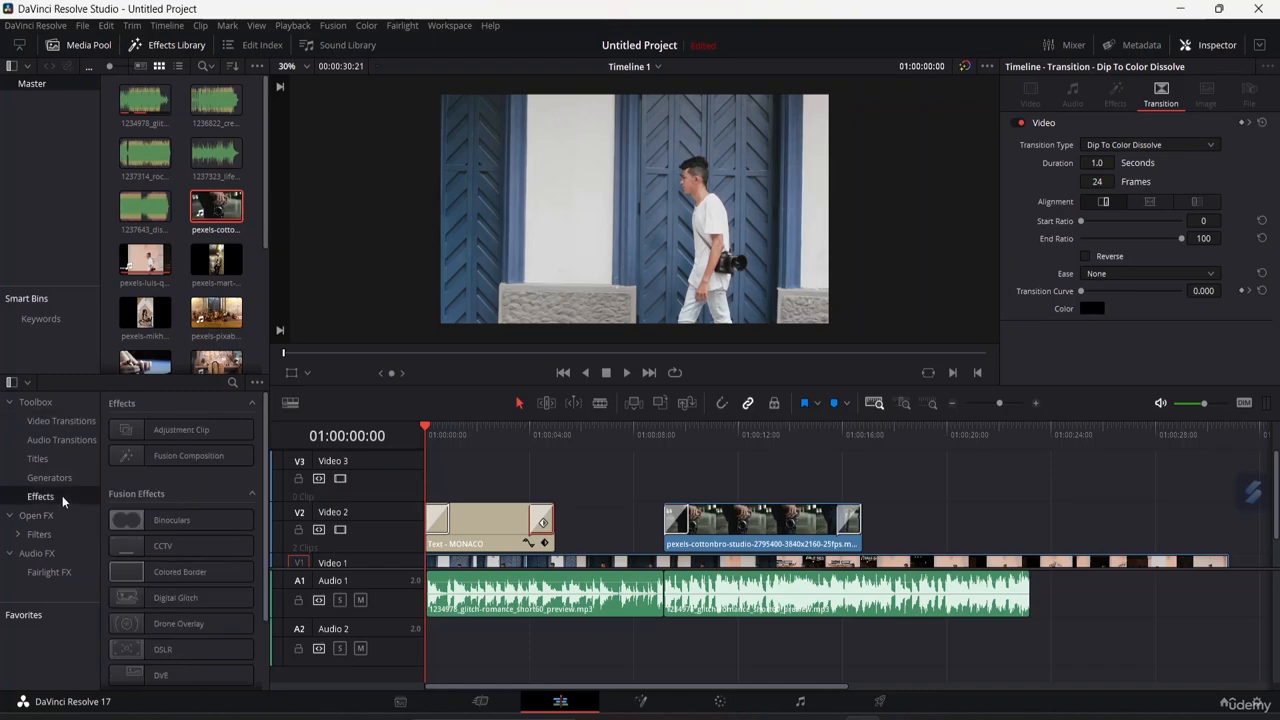
{"action": "left_click", "coordinate": [162, 549]}
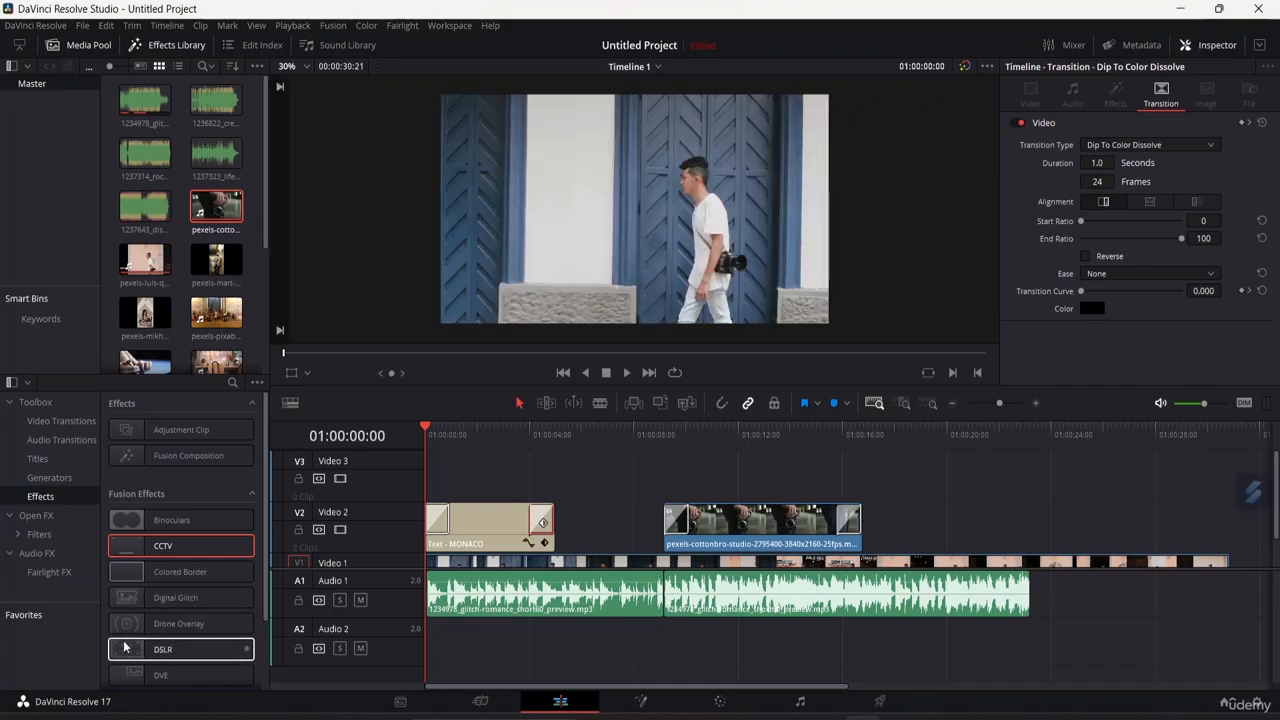
{"action": "scroll", "coordinate": [209, 643], "scroll_direction": "down", "scroll_amount": 3}
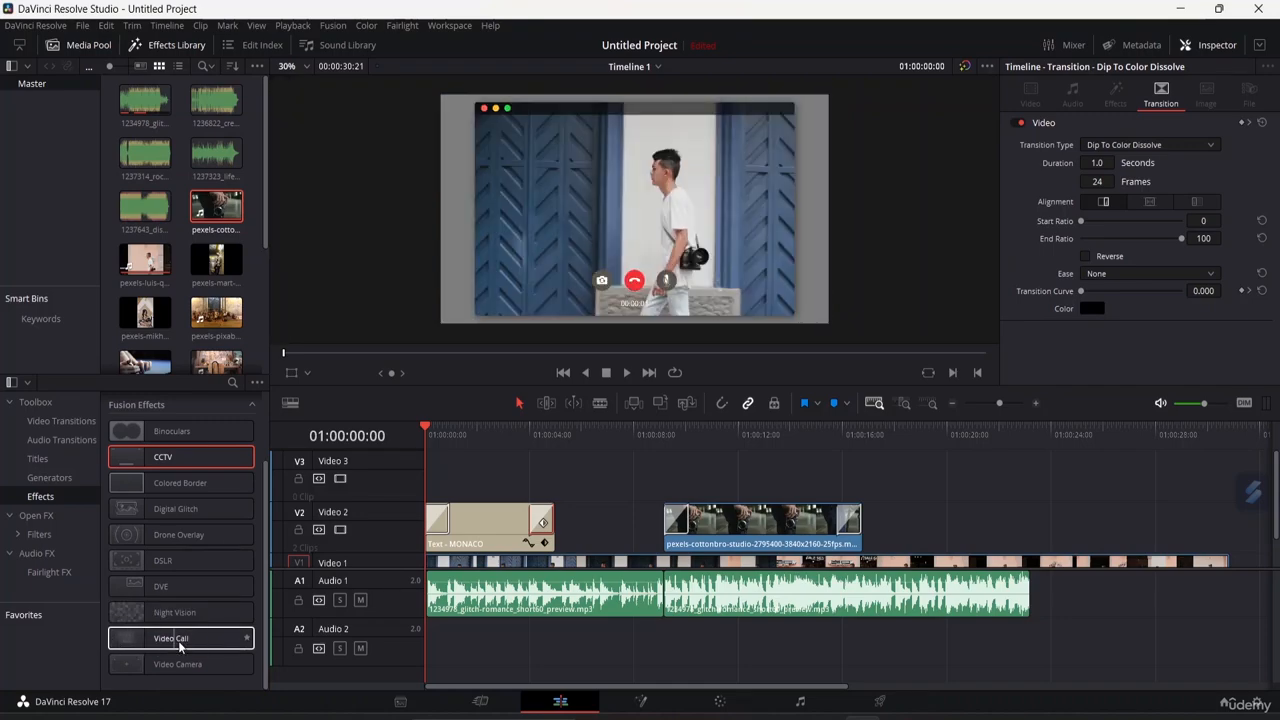
{"action": "scroll", "coordinate": [195, 540], "scroll_direction": "up", "scroll_amount": 5}
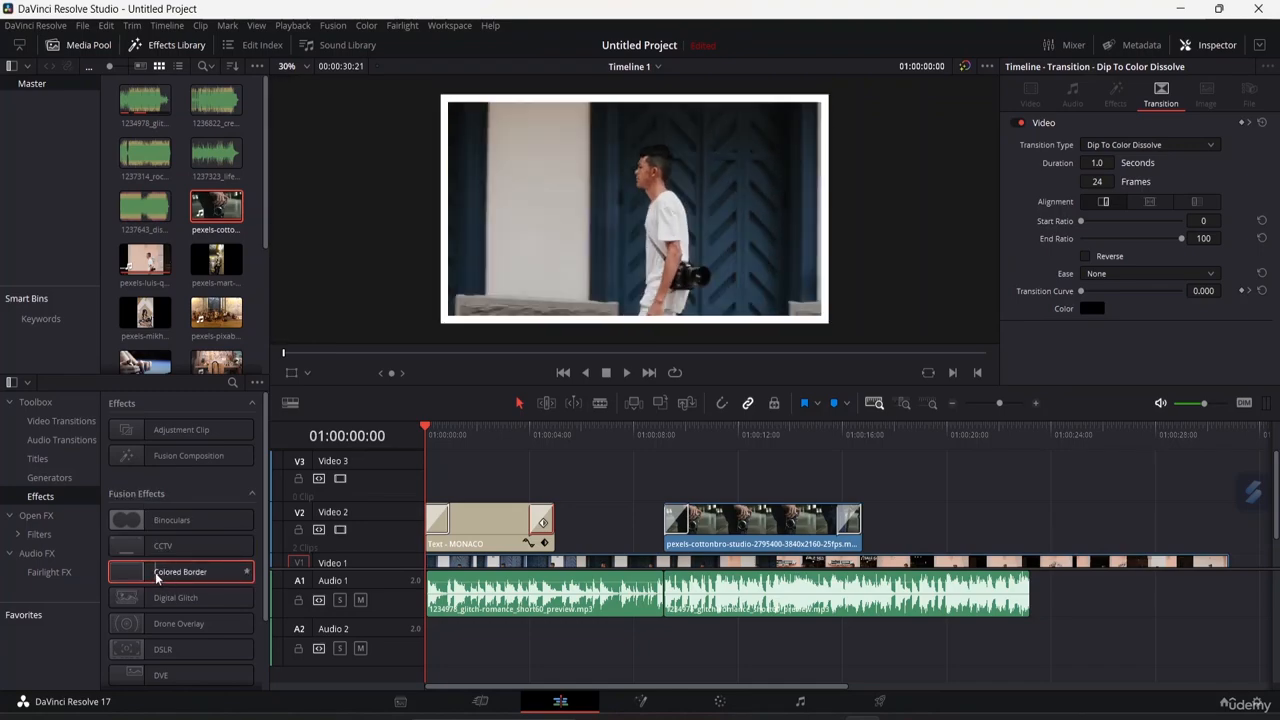
Apply the Colored Border effect to the main Video 1 clip and play it back.
{"action": "left_click_drag", "start_coordinate": [156, 577], "coordinate": [478, 562]}
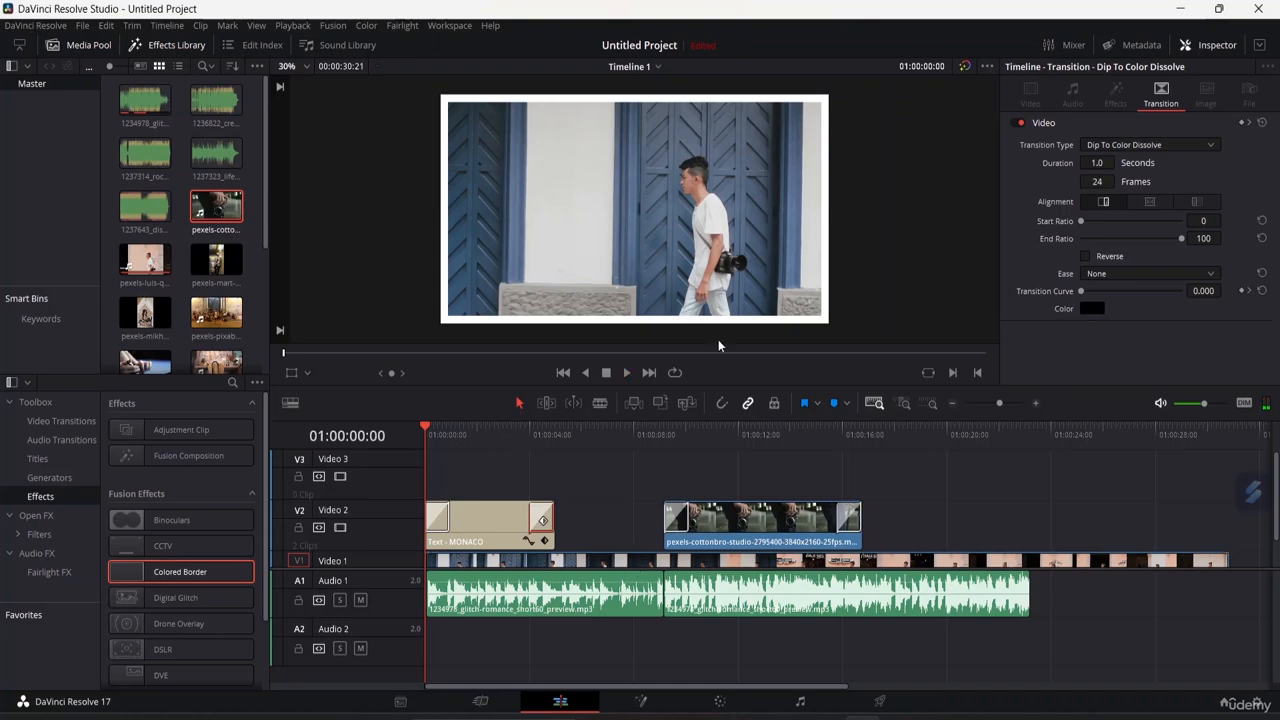
{"action": "left_click", "coordinate": [626, 372]}
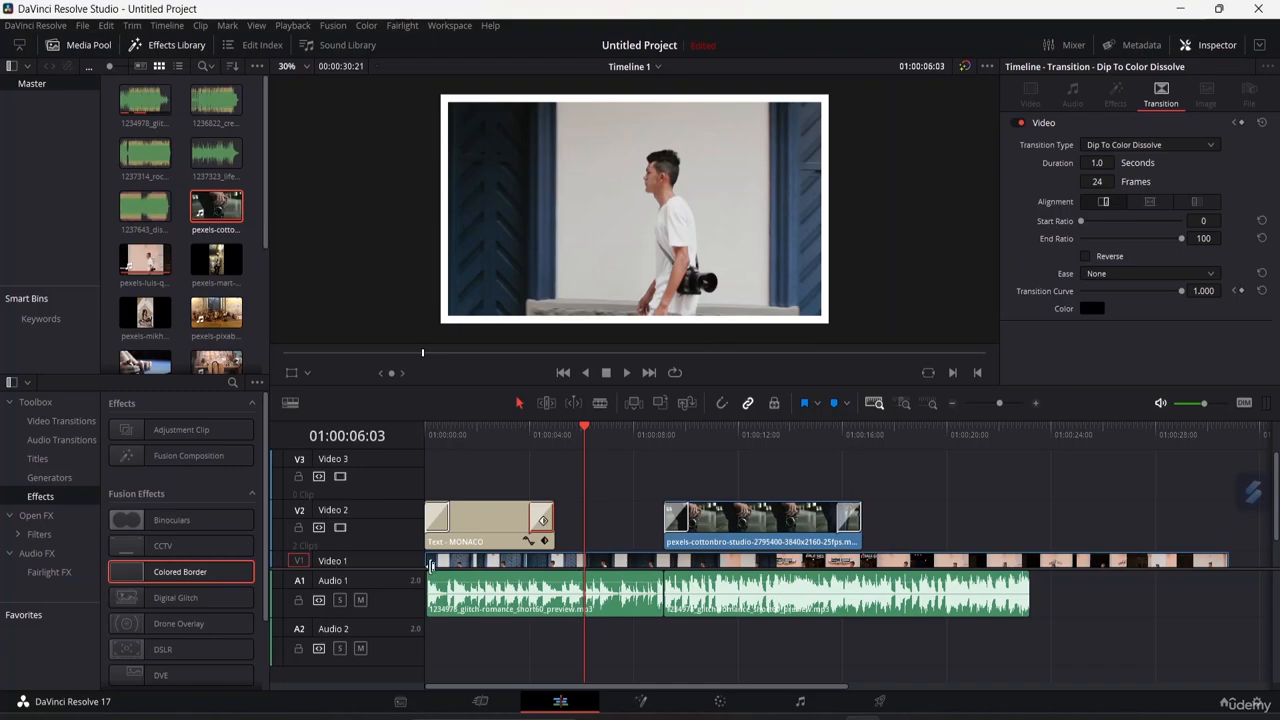
{"action": "left_click", "coordinate": [478, 541]}
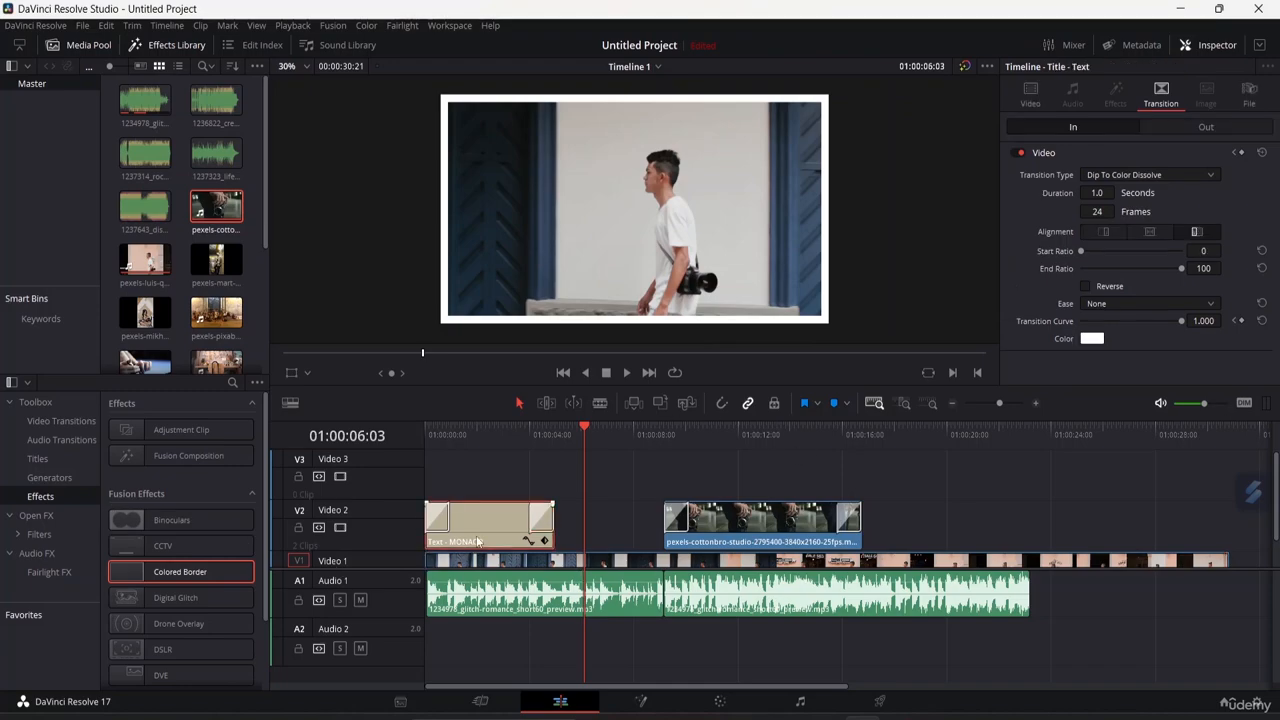